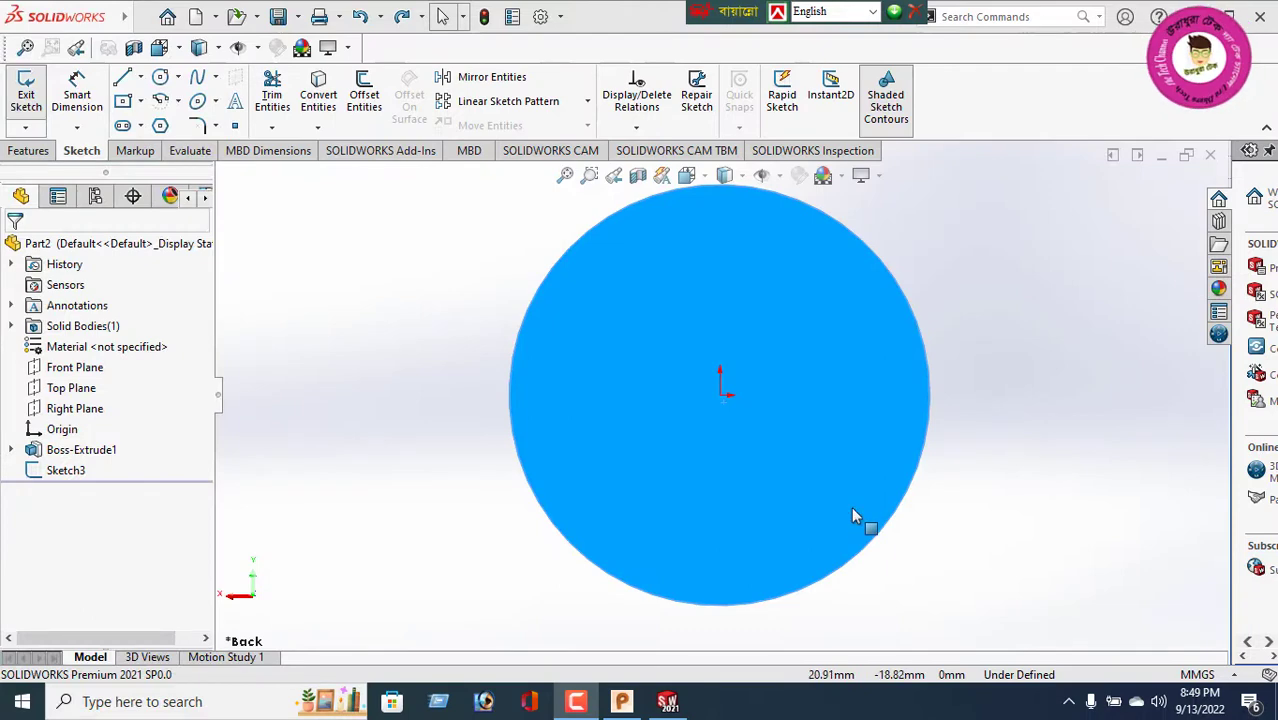
Step: Close the open part without saving its changes and create a new part document
left_click(1210, 157)
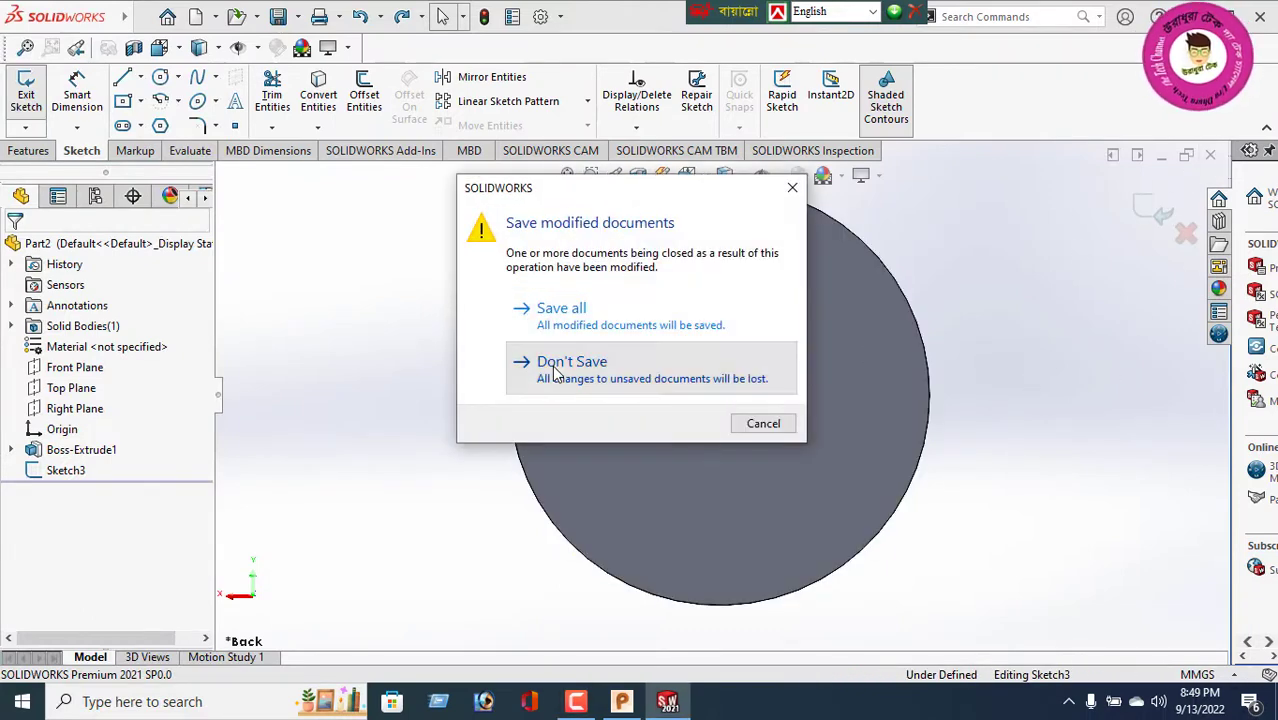
left_click(590, 368)
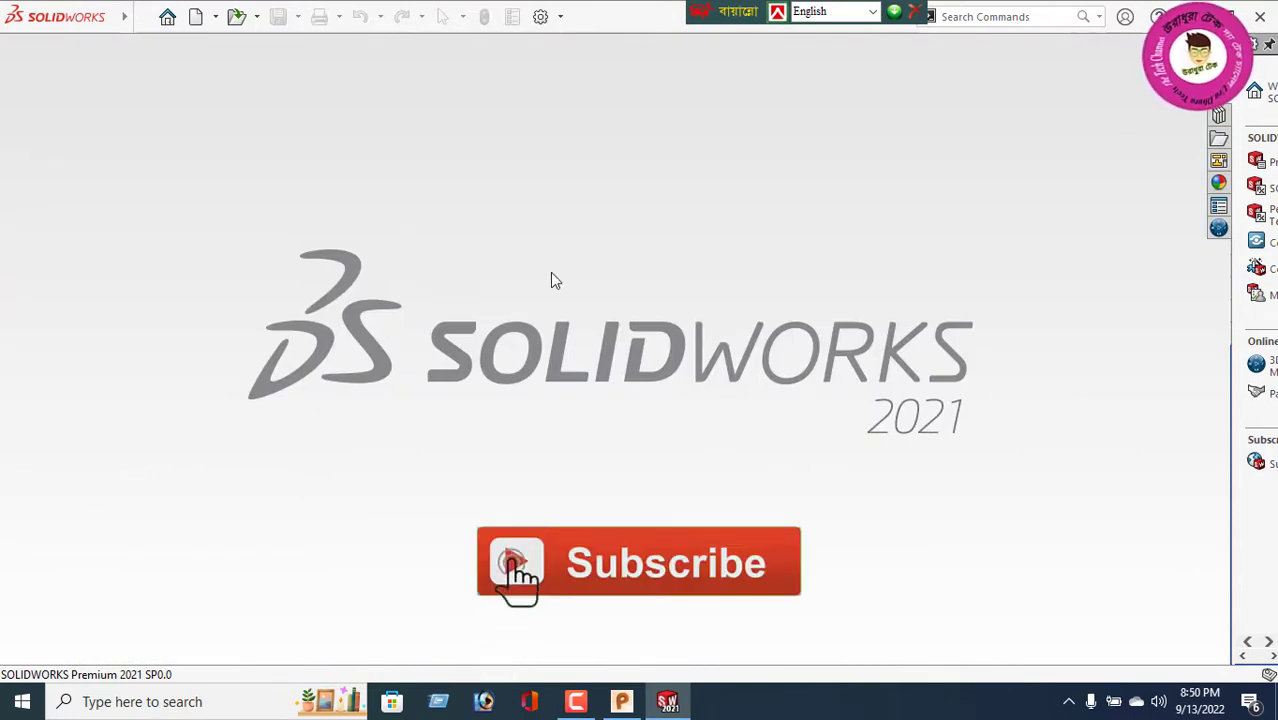
left_click(197, 19)
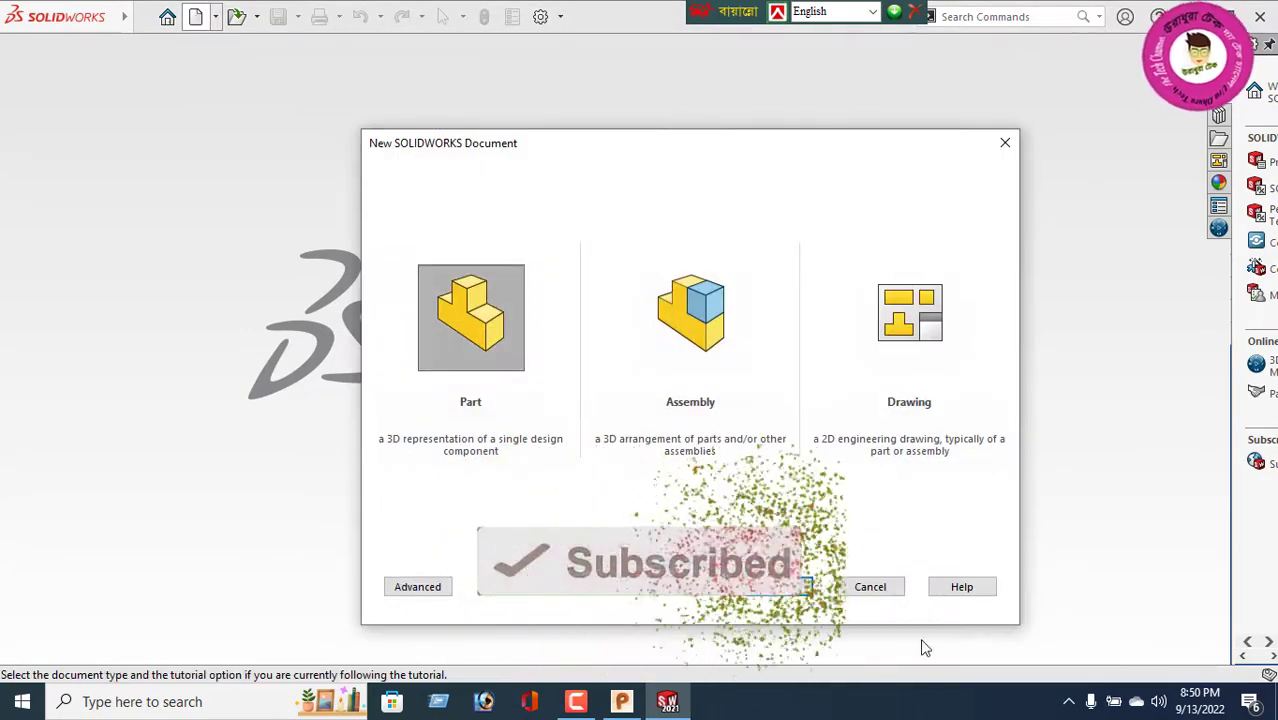
left_click(776, 592)
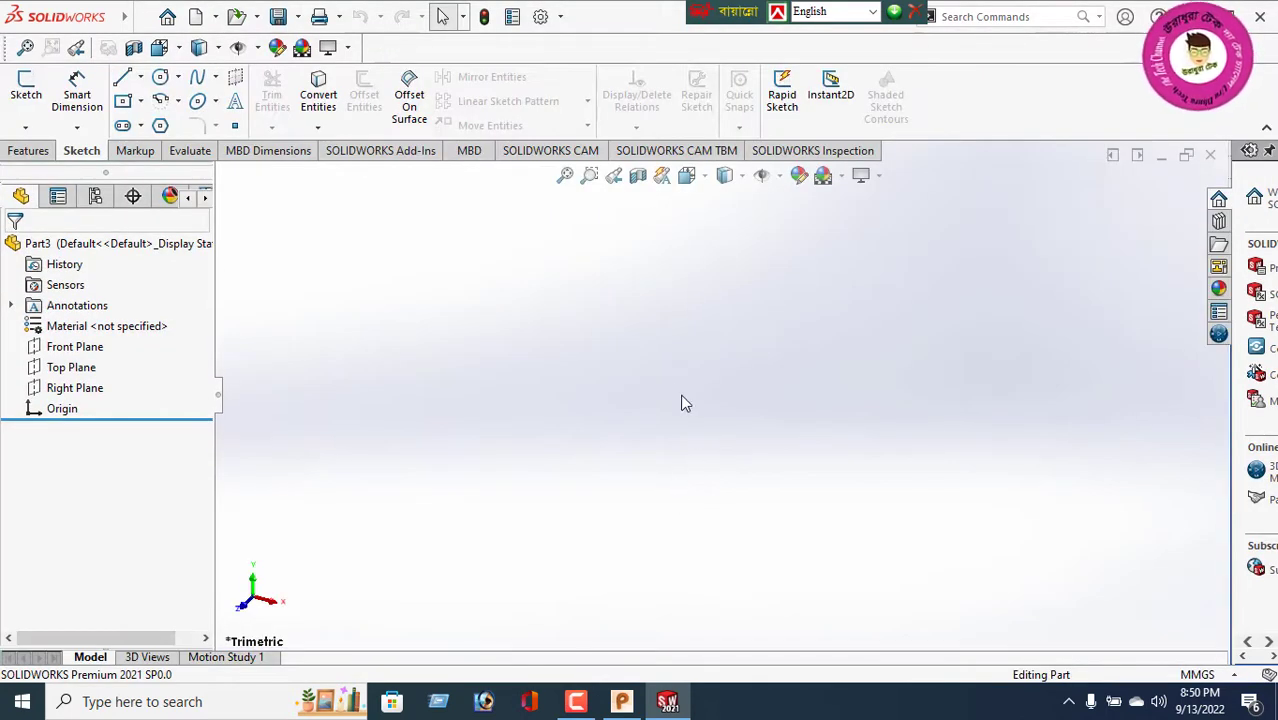
left_click(76, 348)
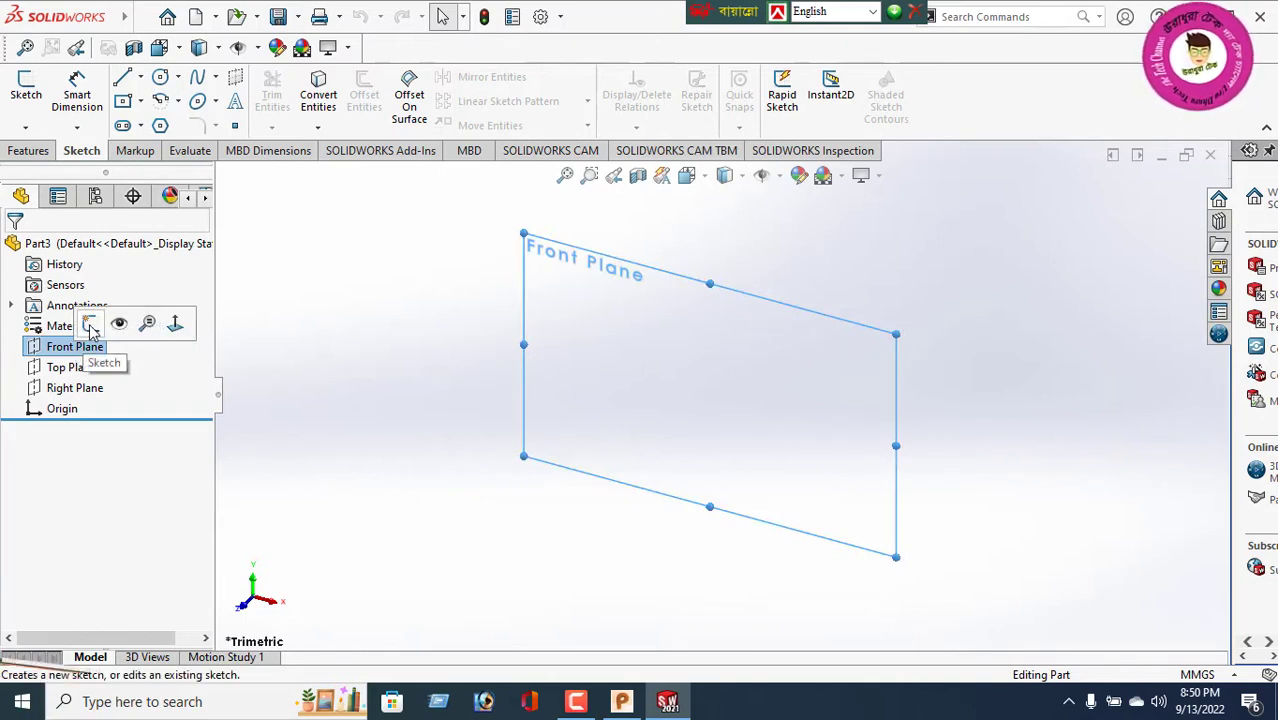
left_click(90, 323)
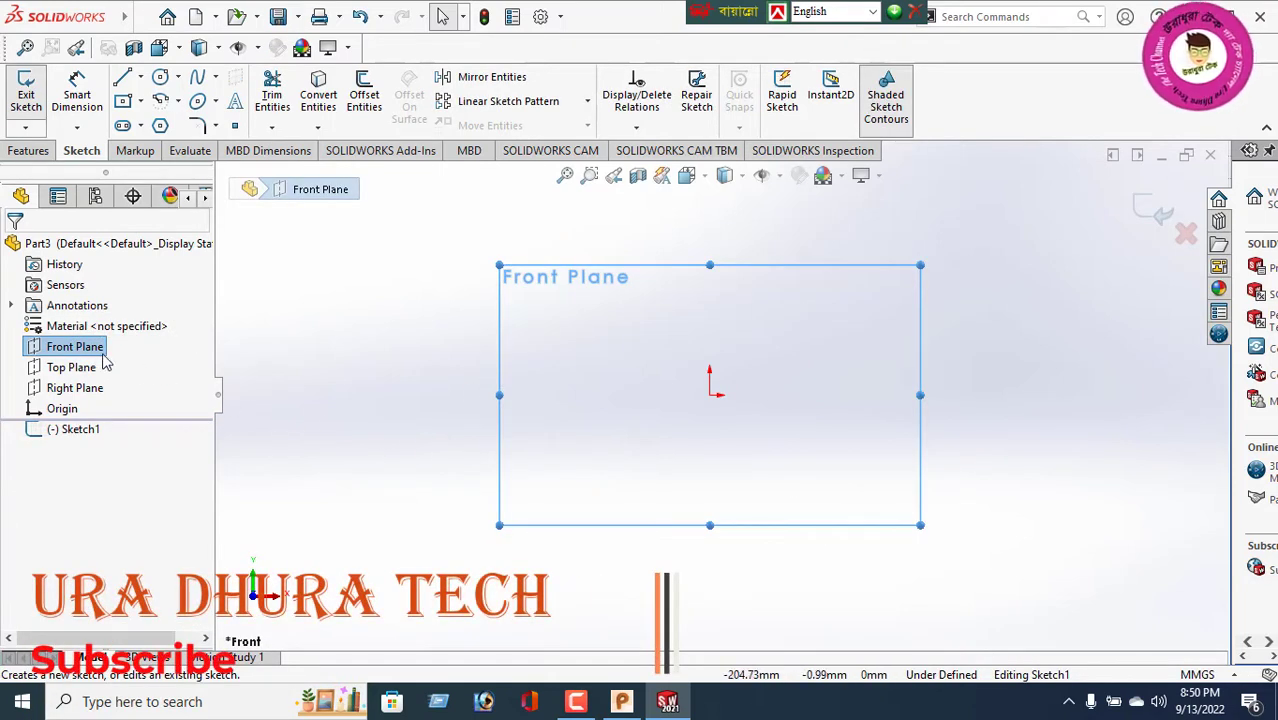
left_click(161, 79)
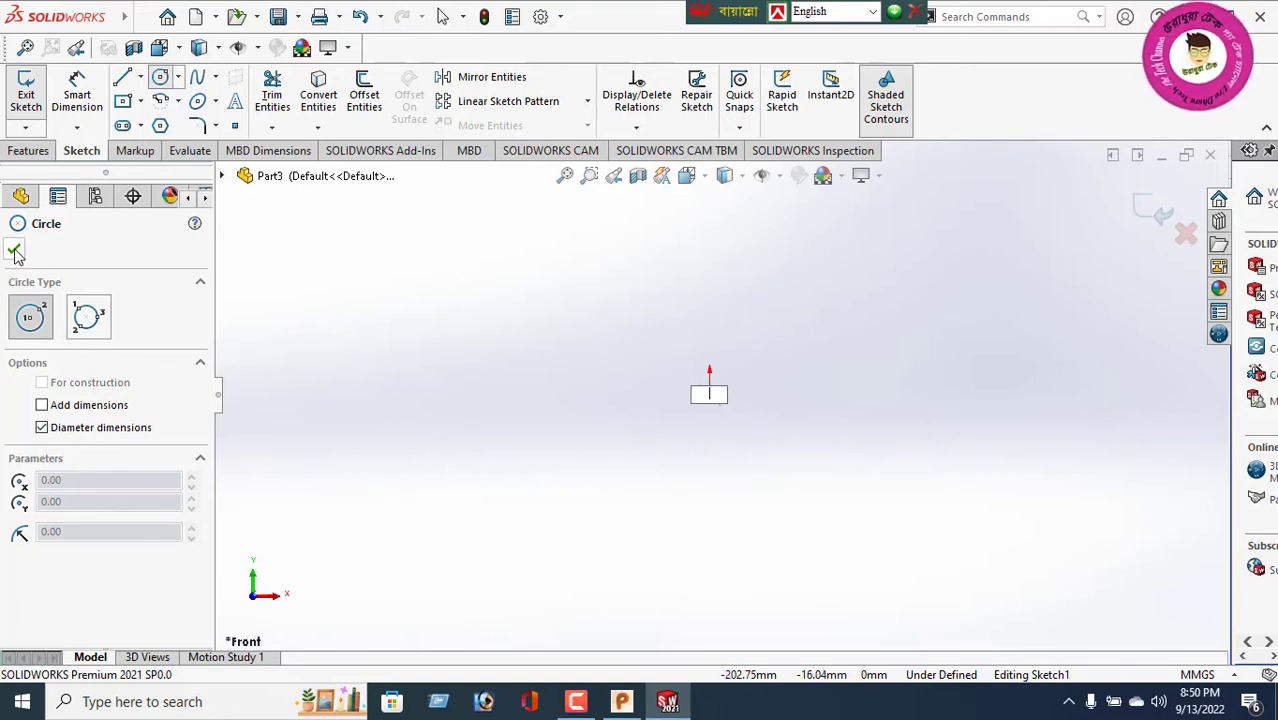
left_click(1186, 231)
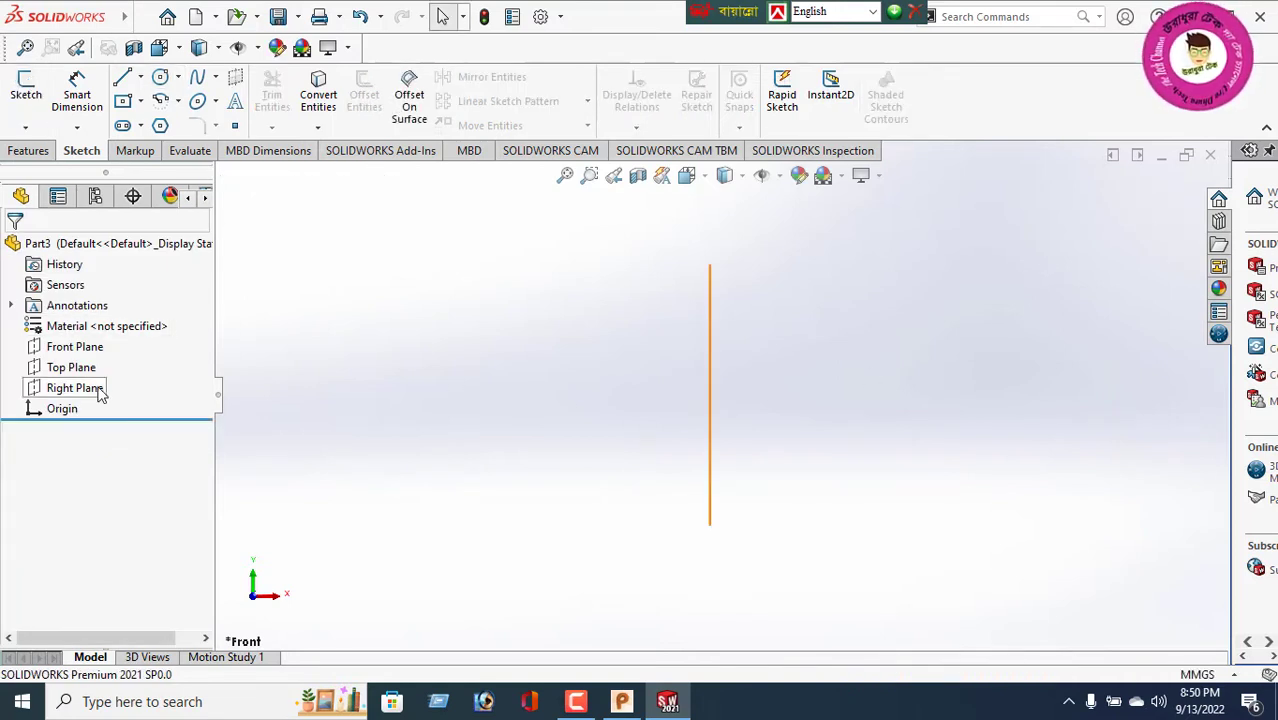
Step: Start a sketch on the Front Plane and draw a circle about 145 mm in diameter centred on the origin
left_click(80, 350)
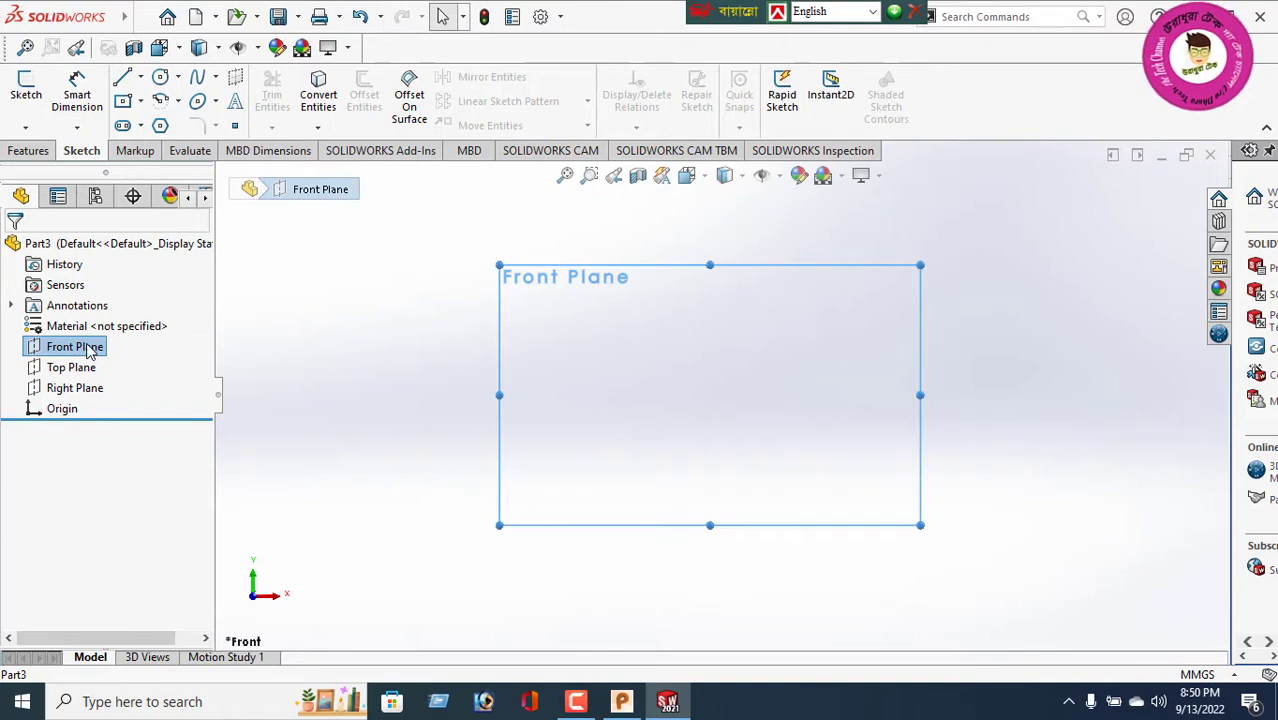
left_click(29, 112)
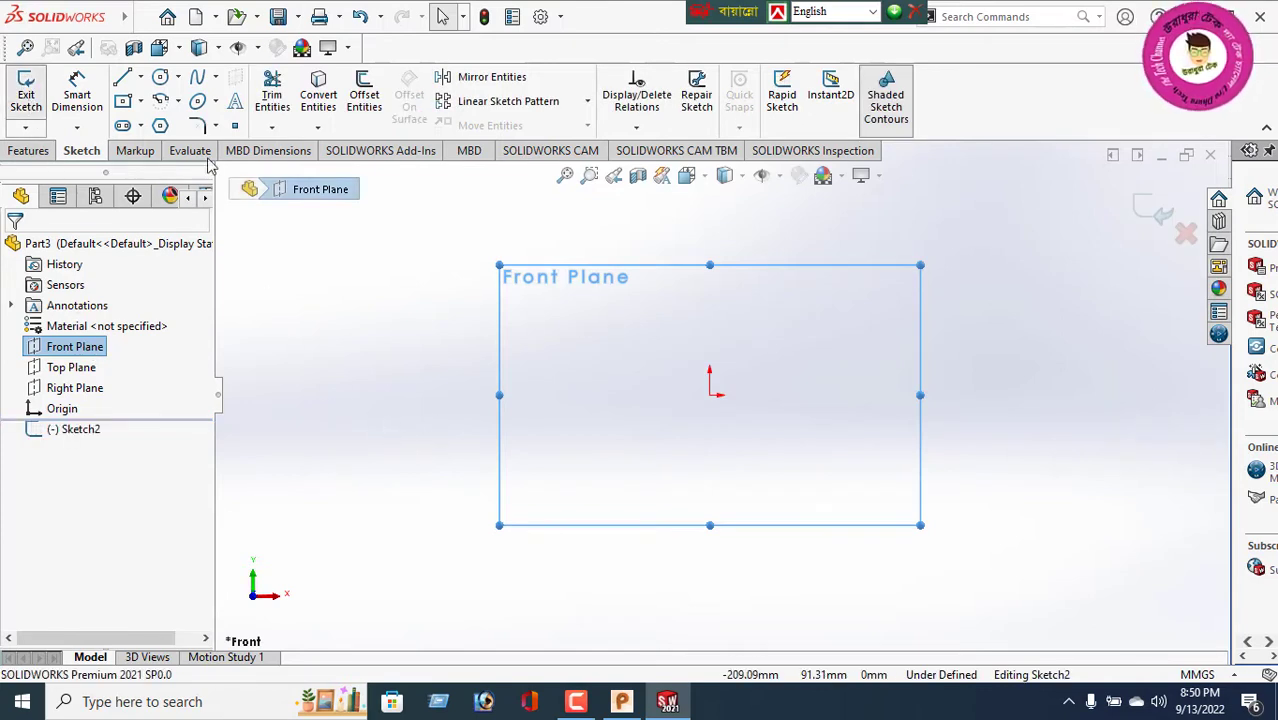
left_click(162, 80)
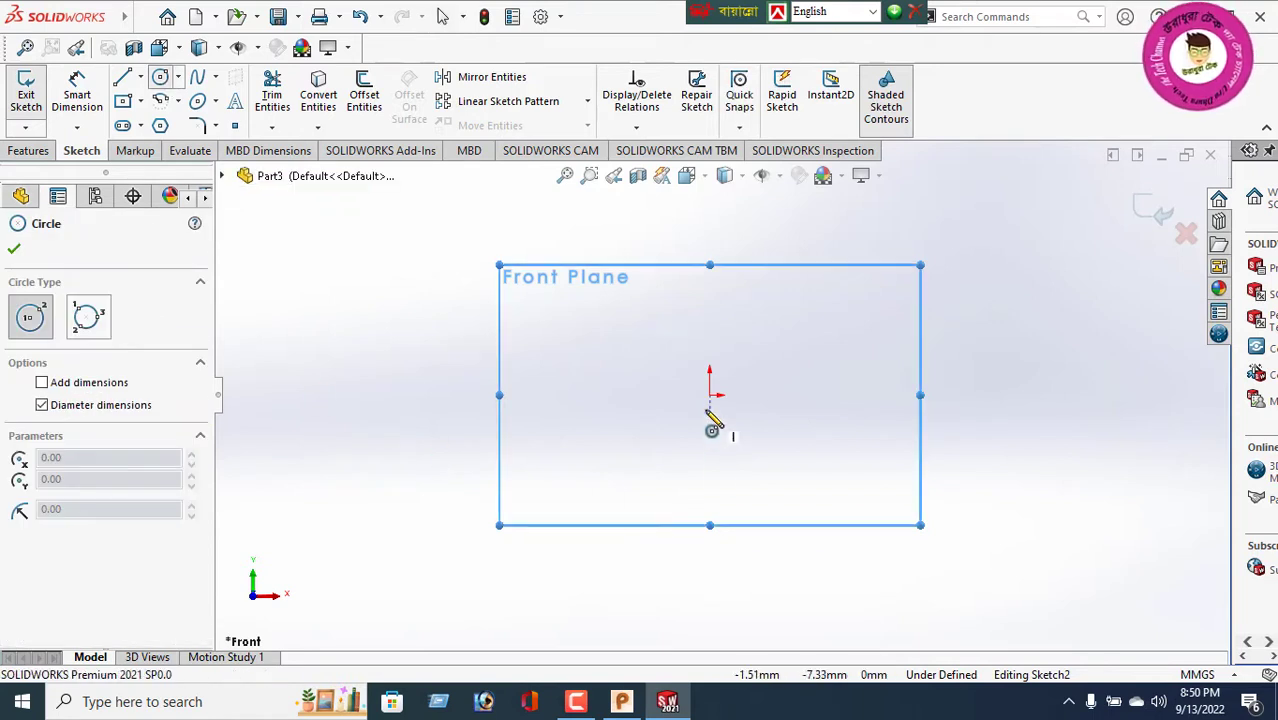
left_click(710, 395)
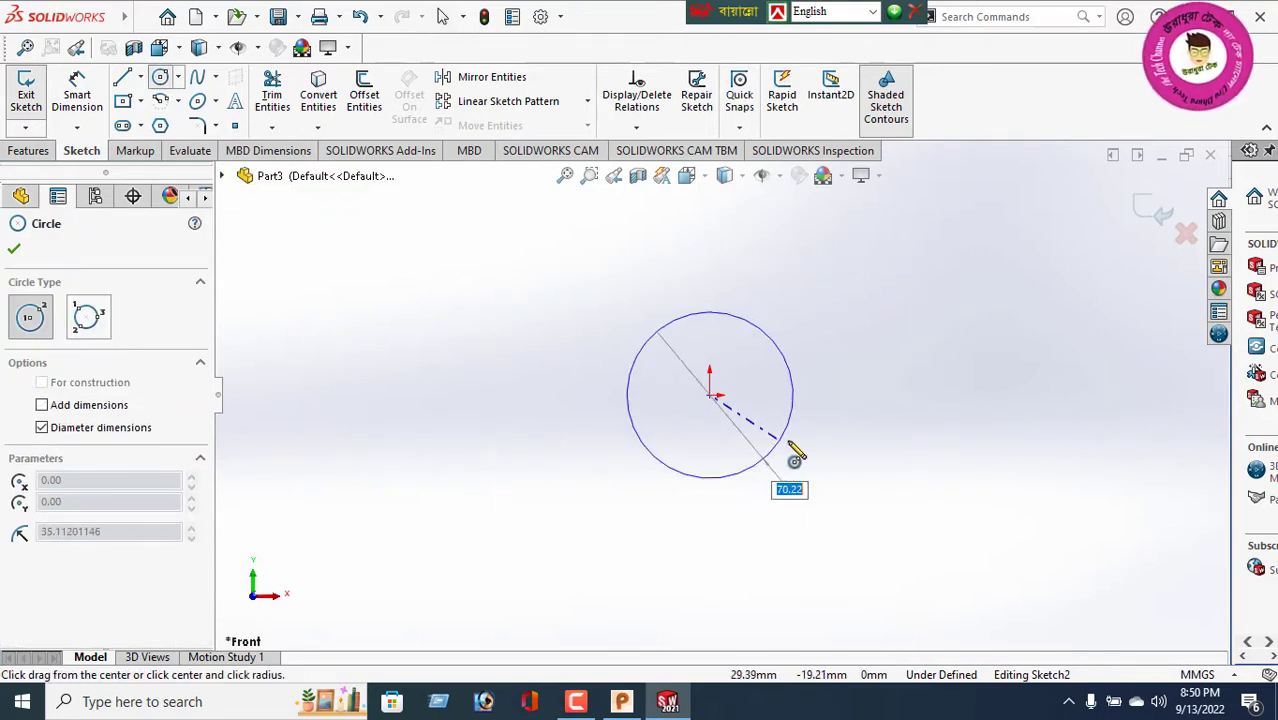
left_click(880, 436)
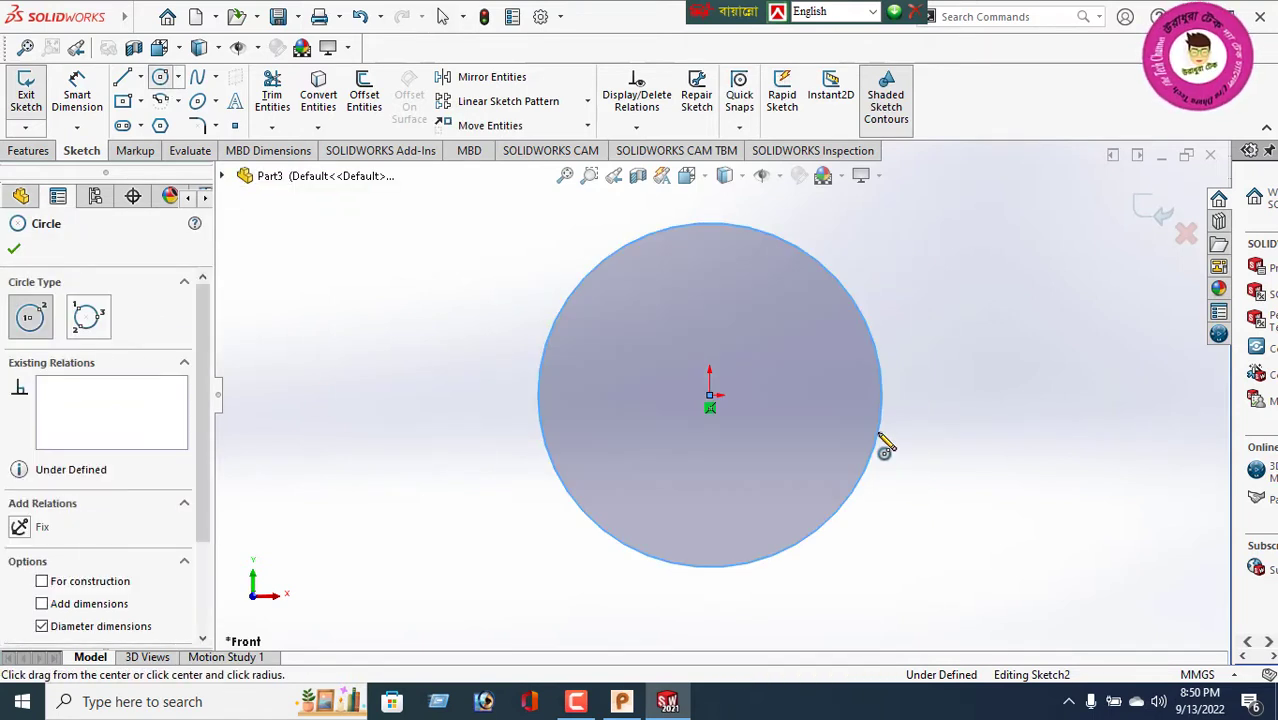
left_click(15, 252)
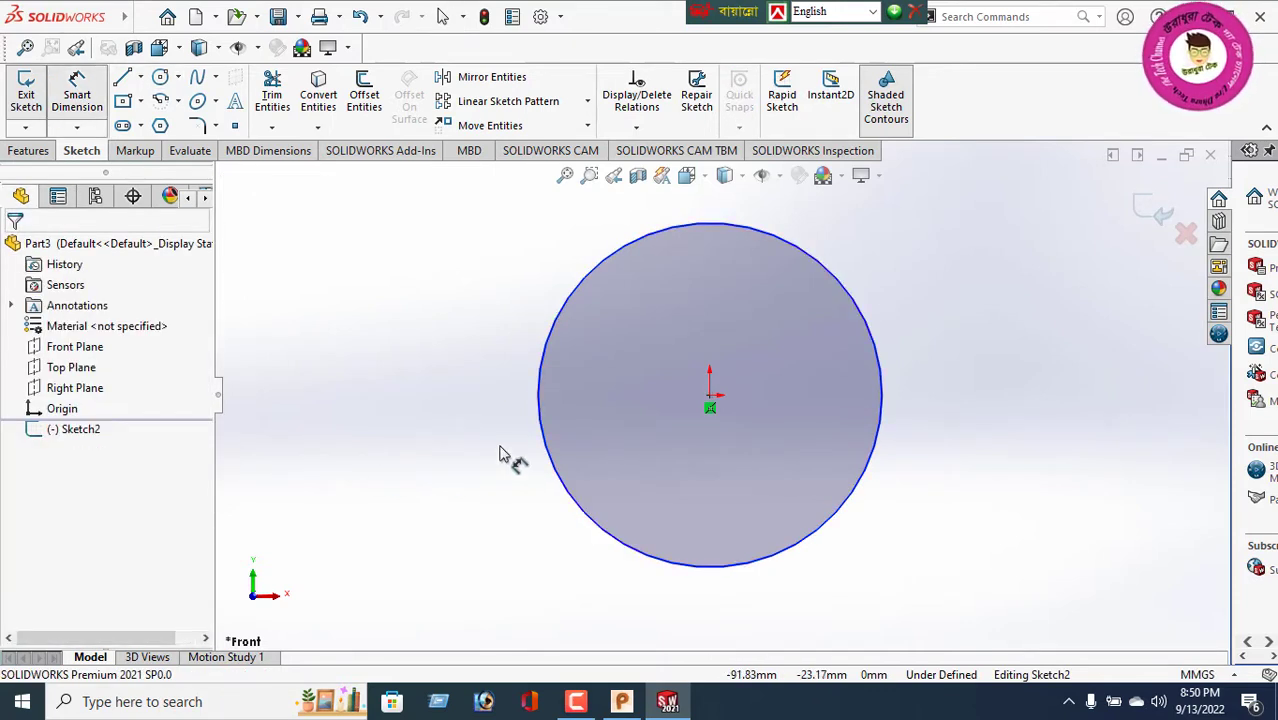
Step: Dimension the circle's diameter as 75 mm
left_click(543, 435)
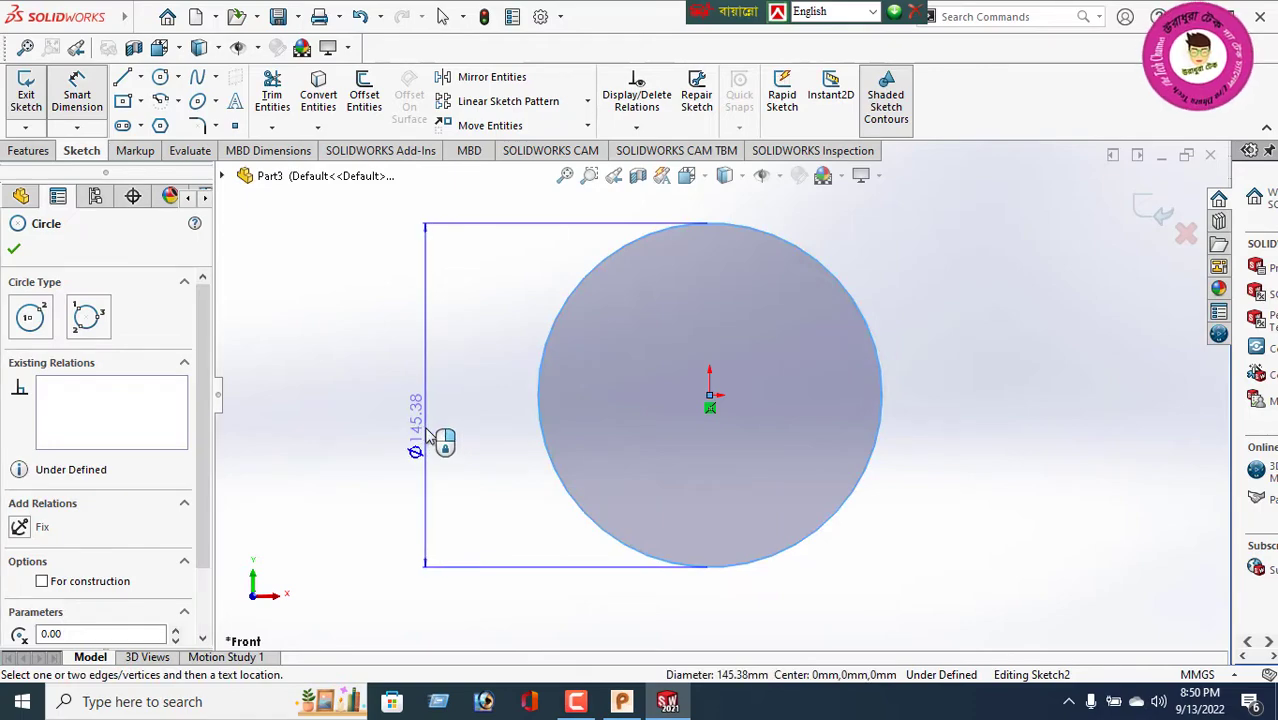
left_click(426, 444)
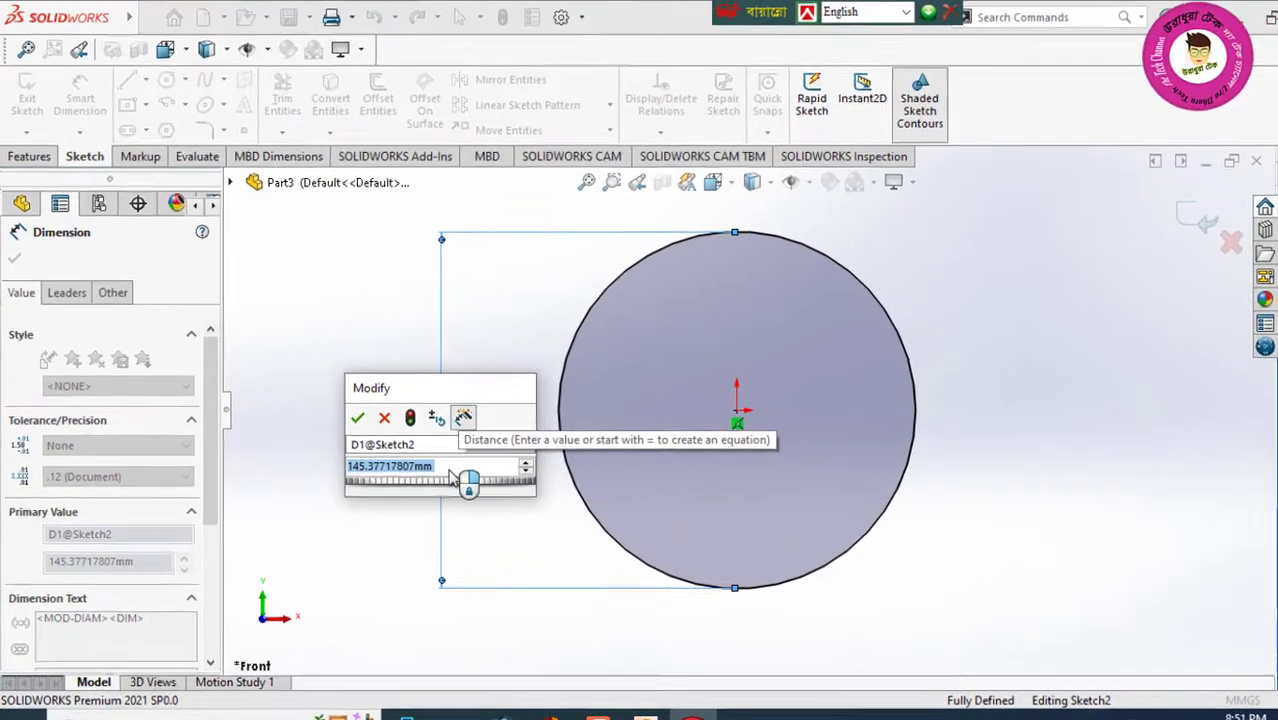
type("75")
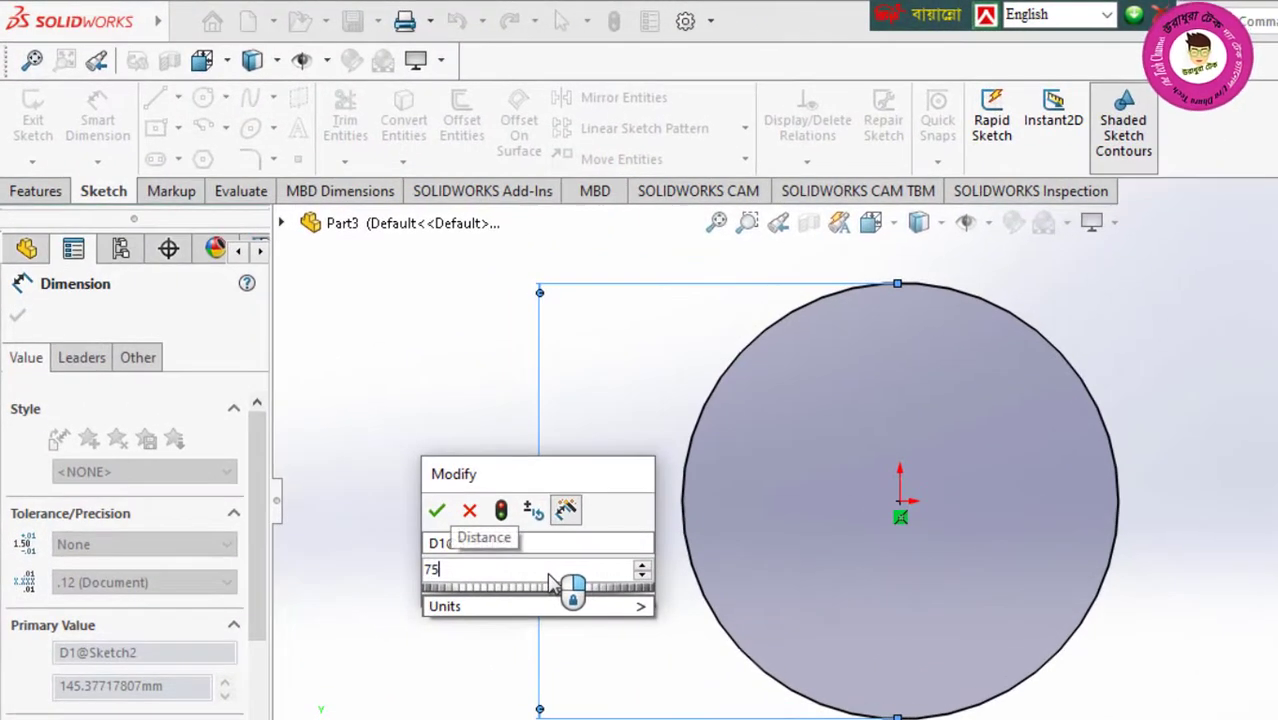
key("Return")
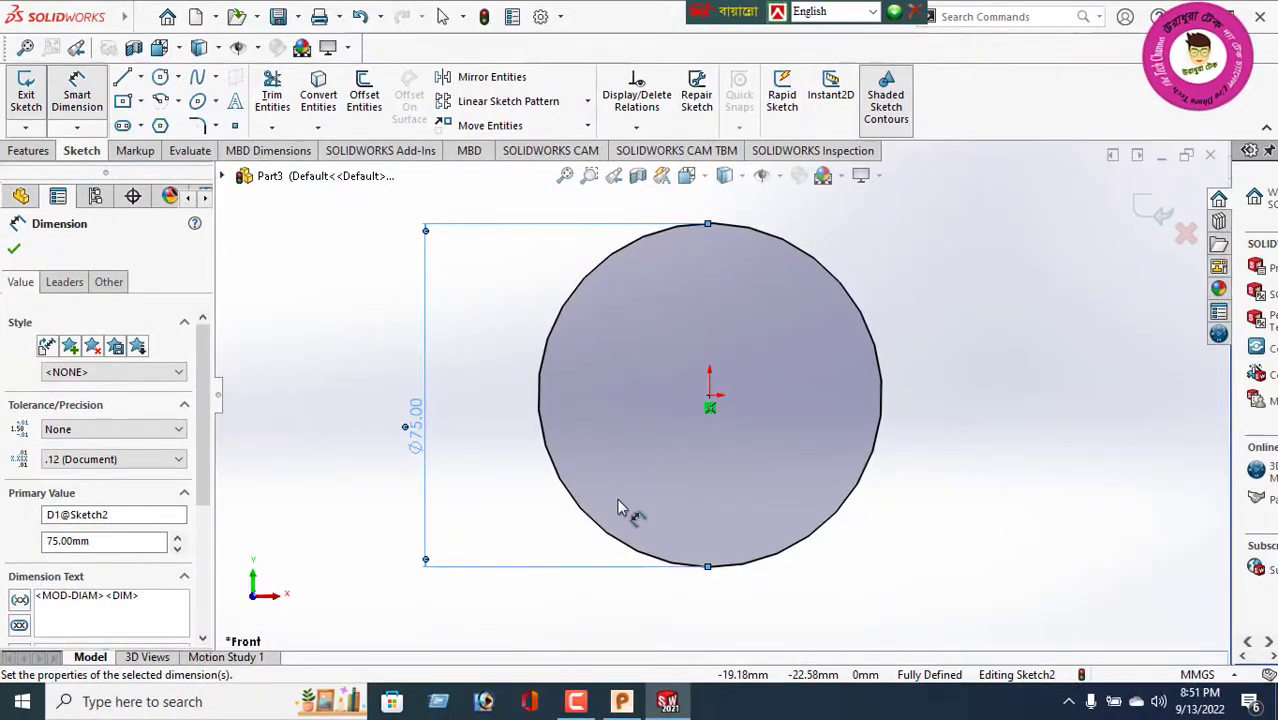
left_click(14, 251)
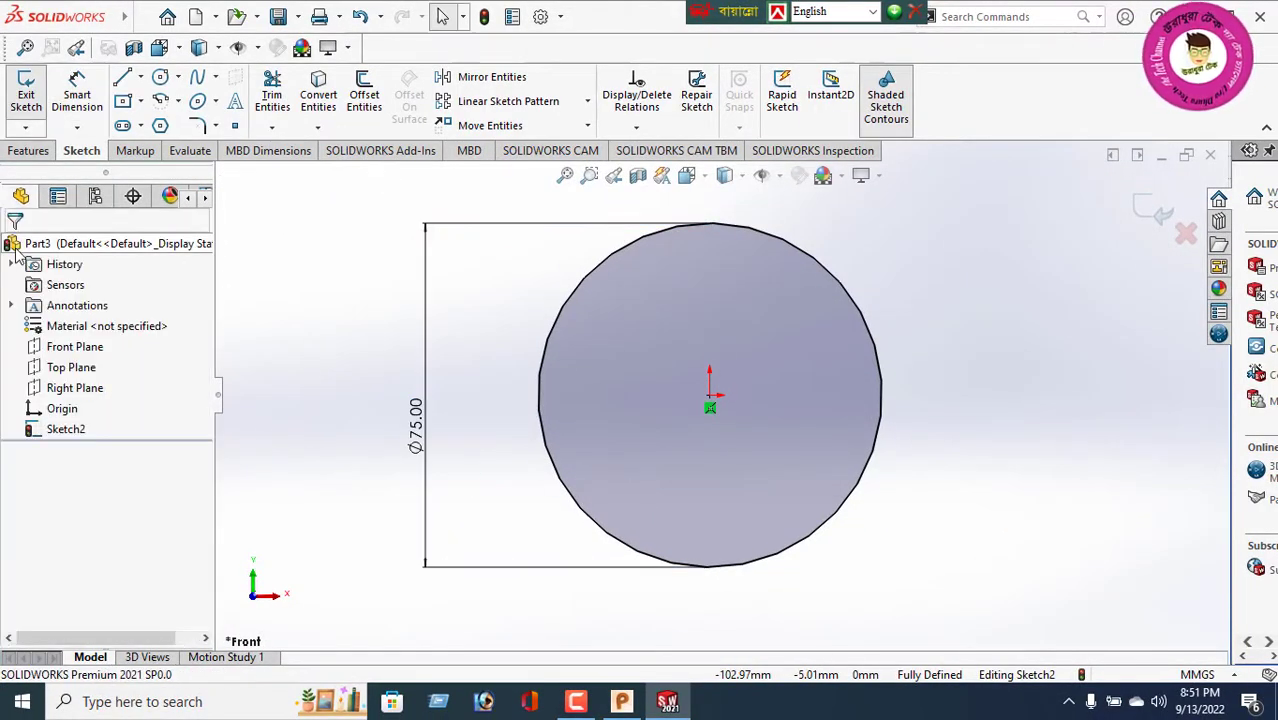
Step: Extrude the circle as a boss with a blind depth of 15 mm
left_click(22, 151)
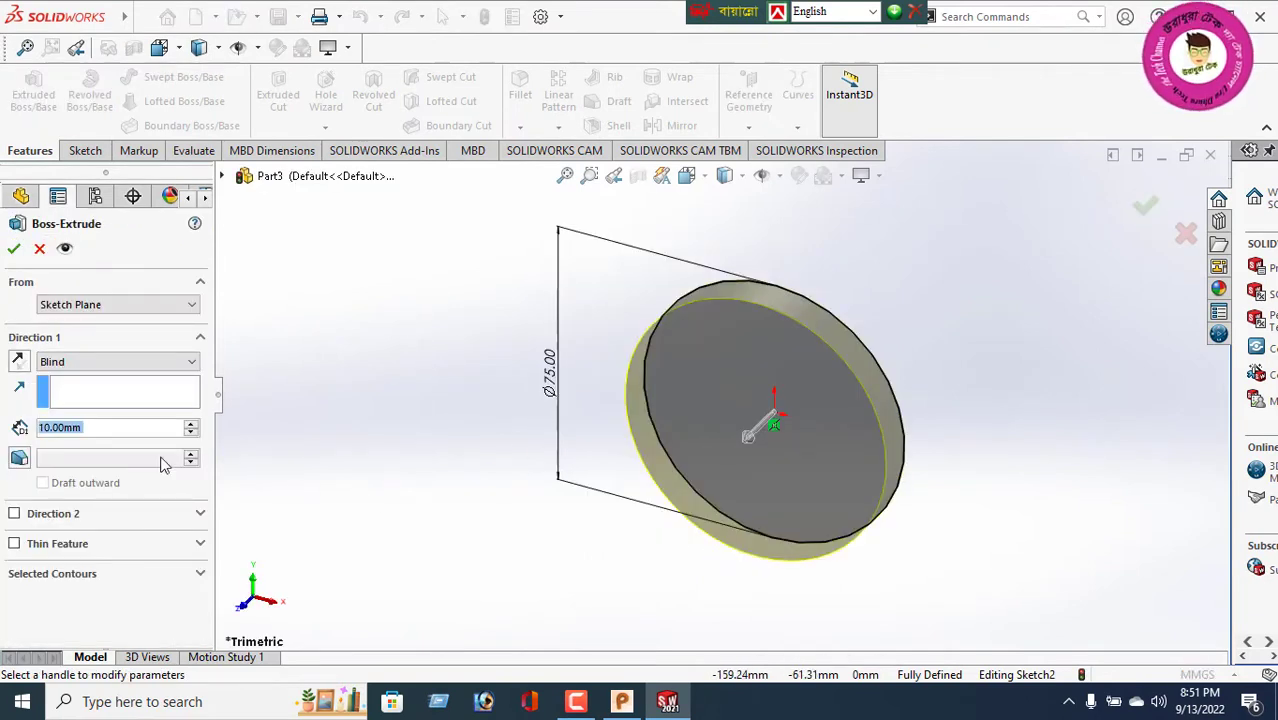
type("15")
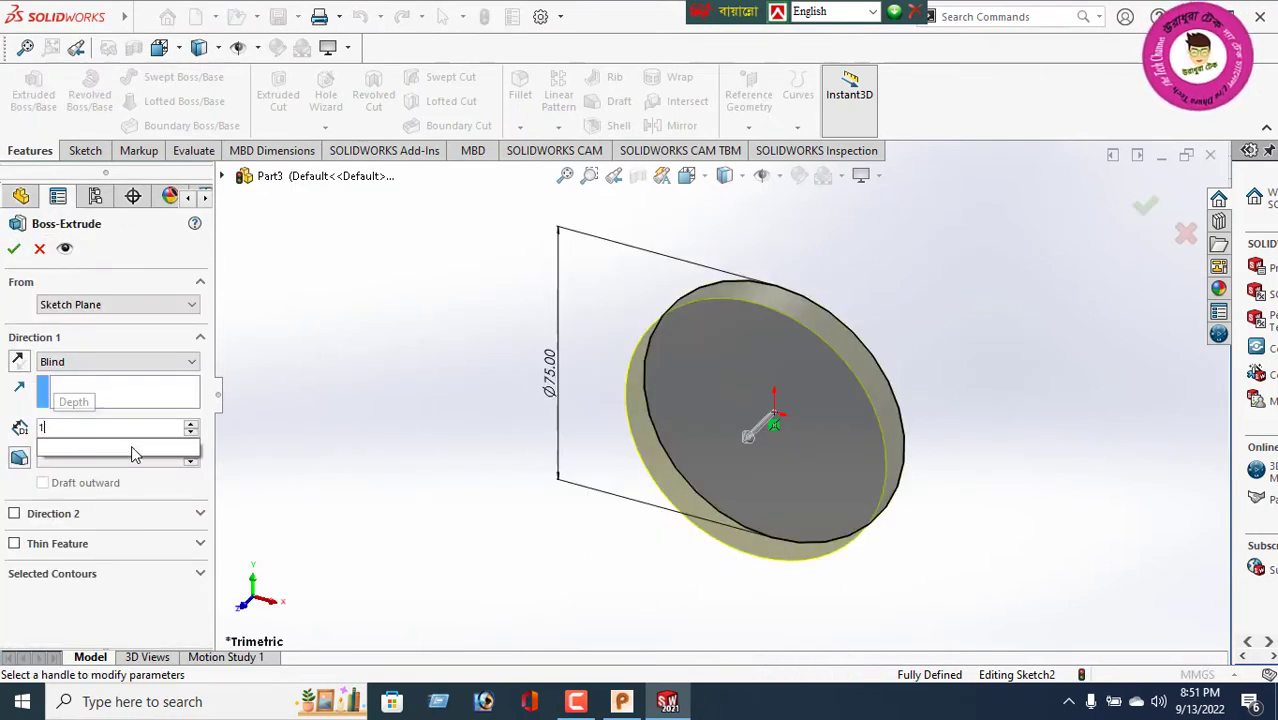
key("Return")
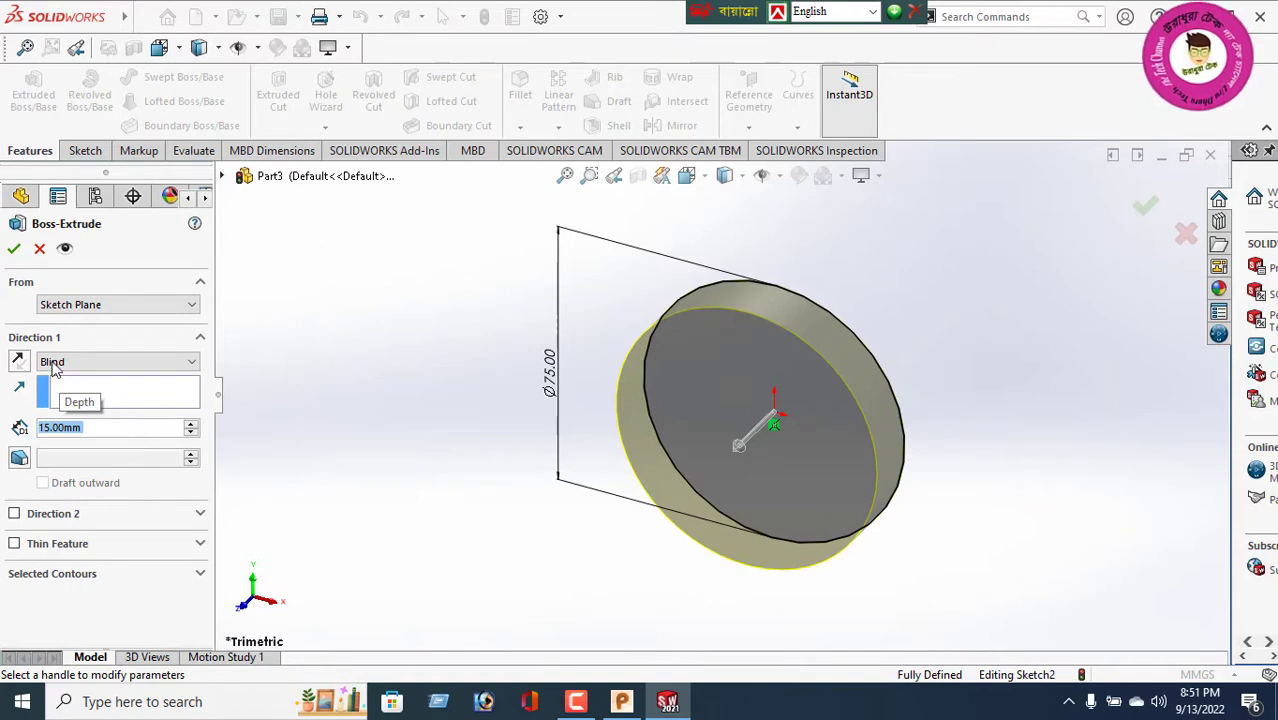
left_click(13, 250)
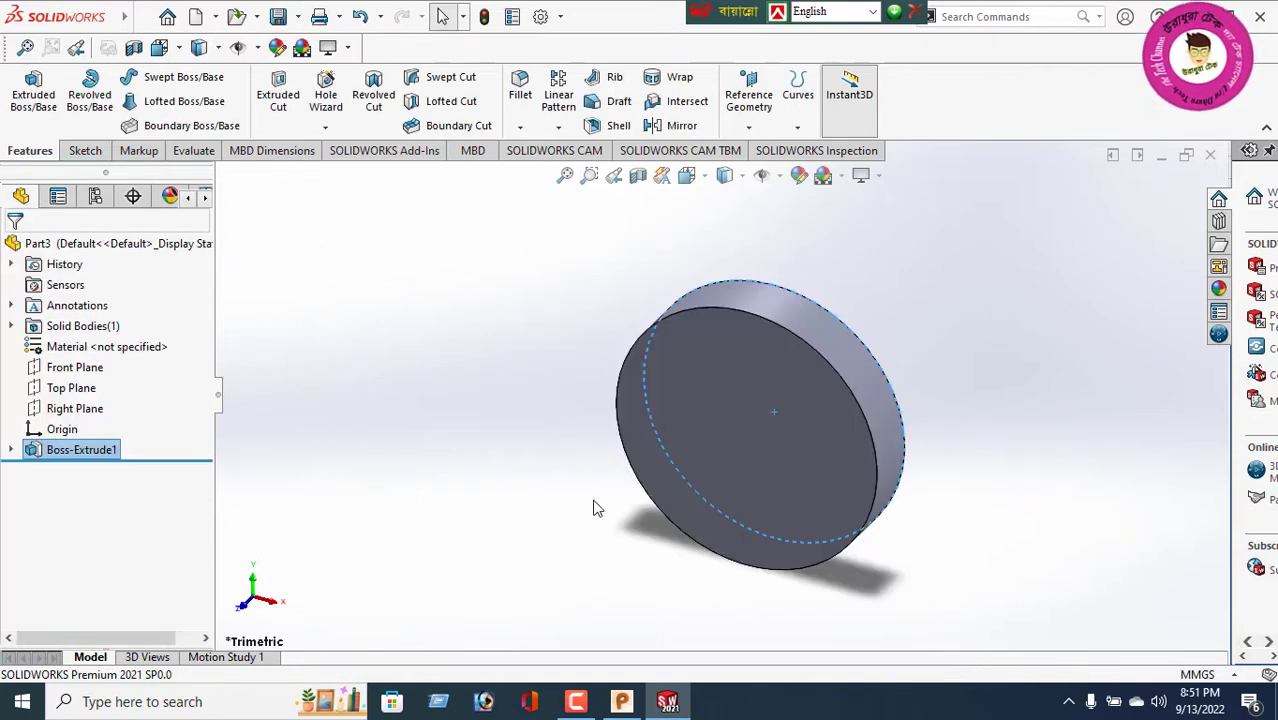
Step: Sketch a circle about 62 mm in diameter, centred on the origin, on the disc's back face viewed normal to the screen
middle_click_drag(931, 434, 760, 450)
left_click(760, 450)
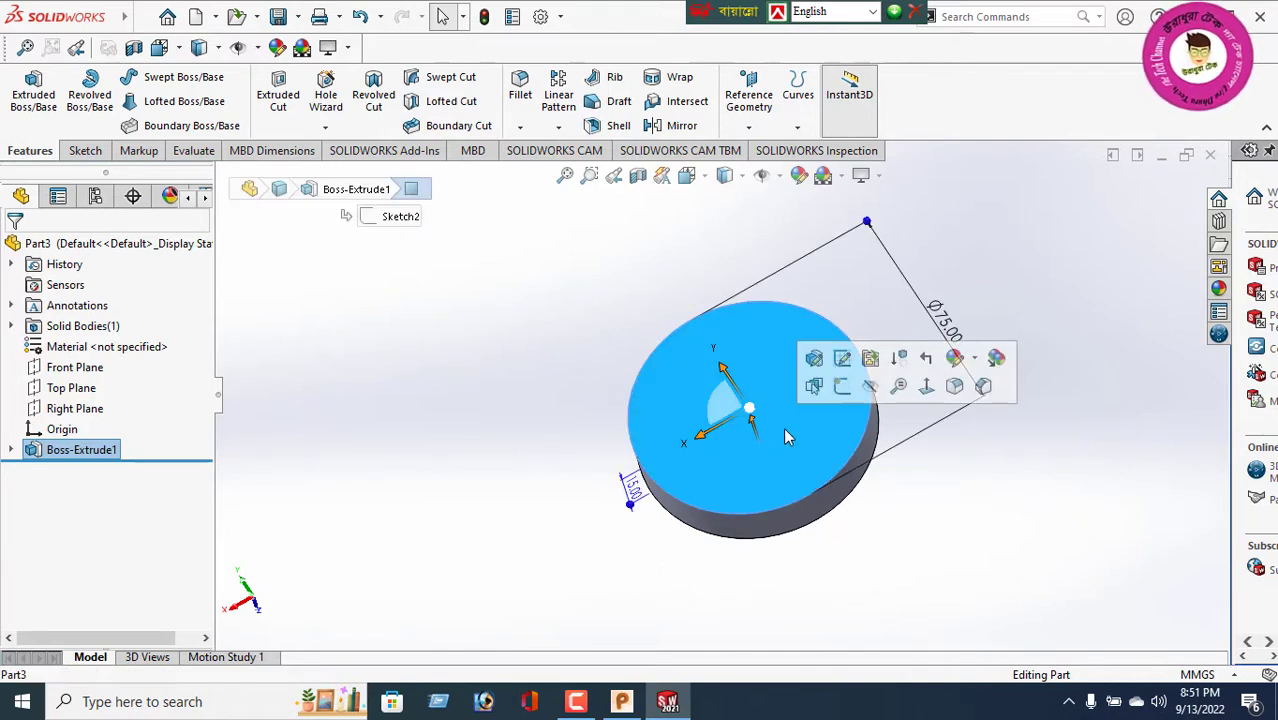
left_click(927, 386)
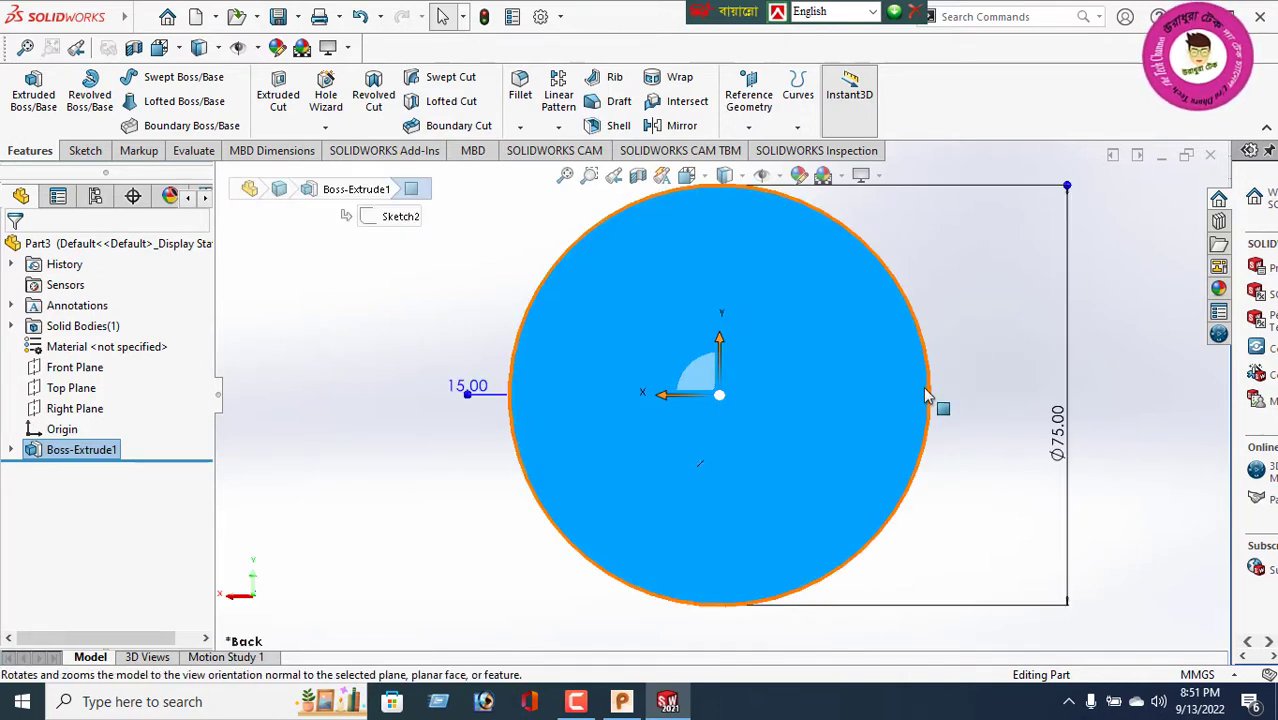
left_click(83, 151)
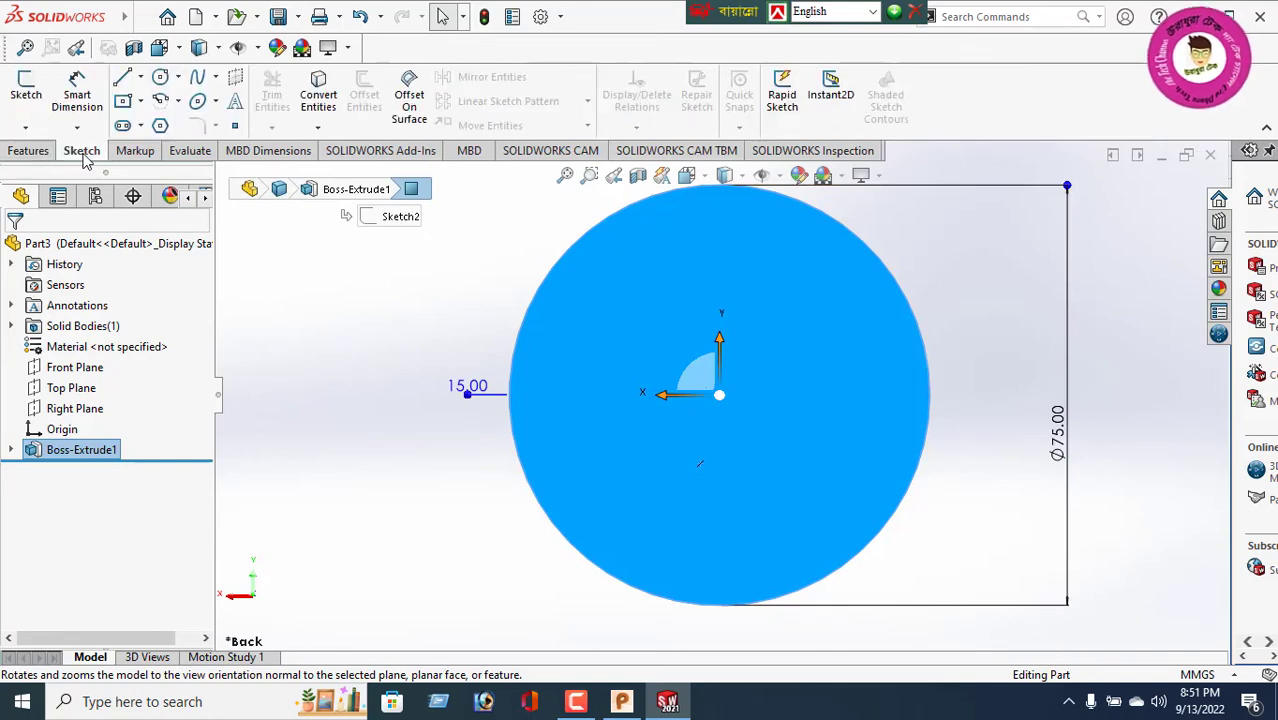
left_click(159, 79)
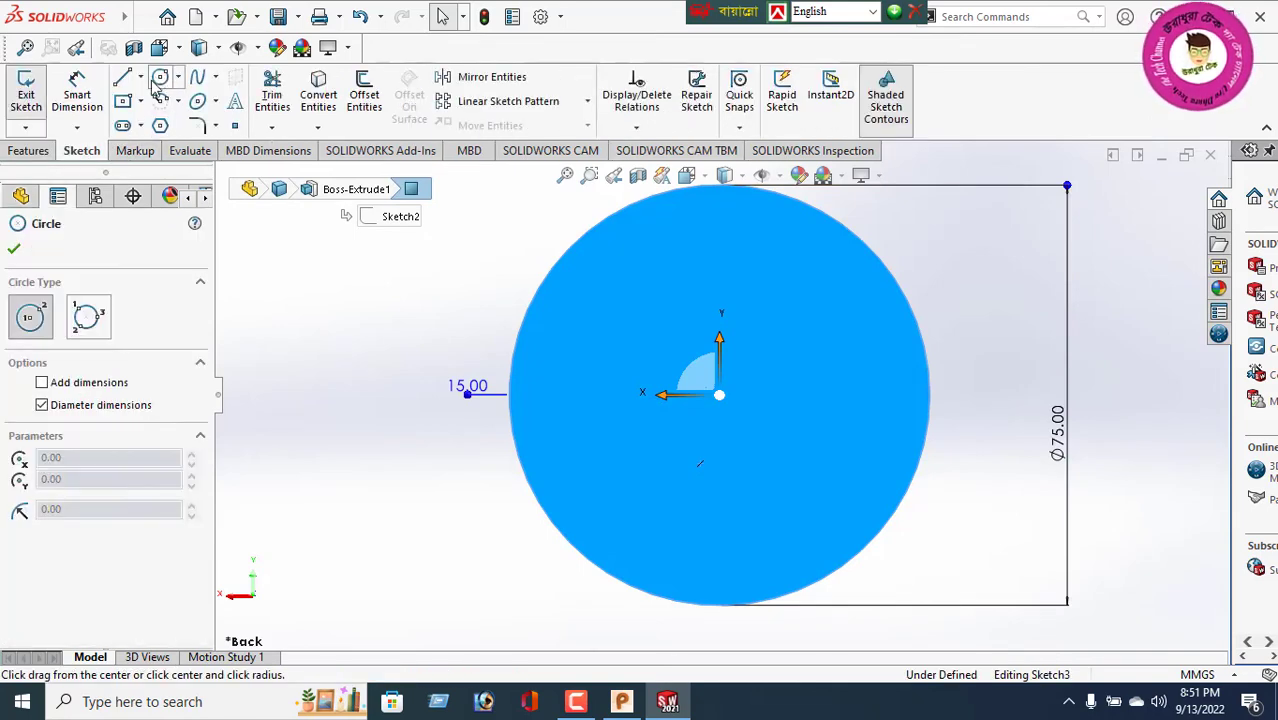
left_click(721, 395)
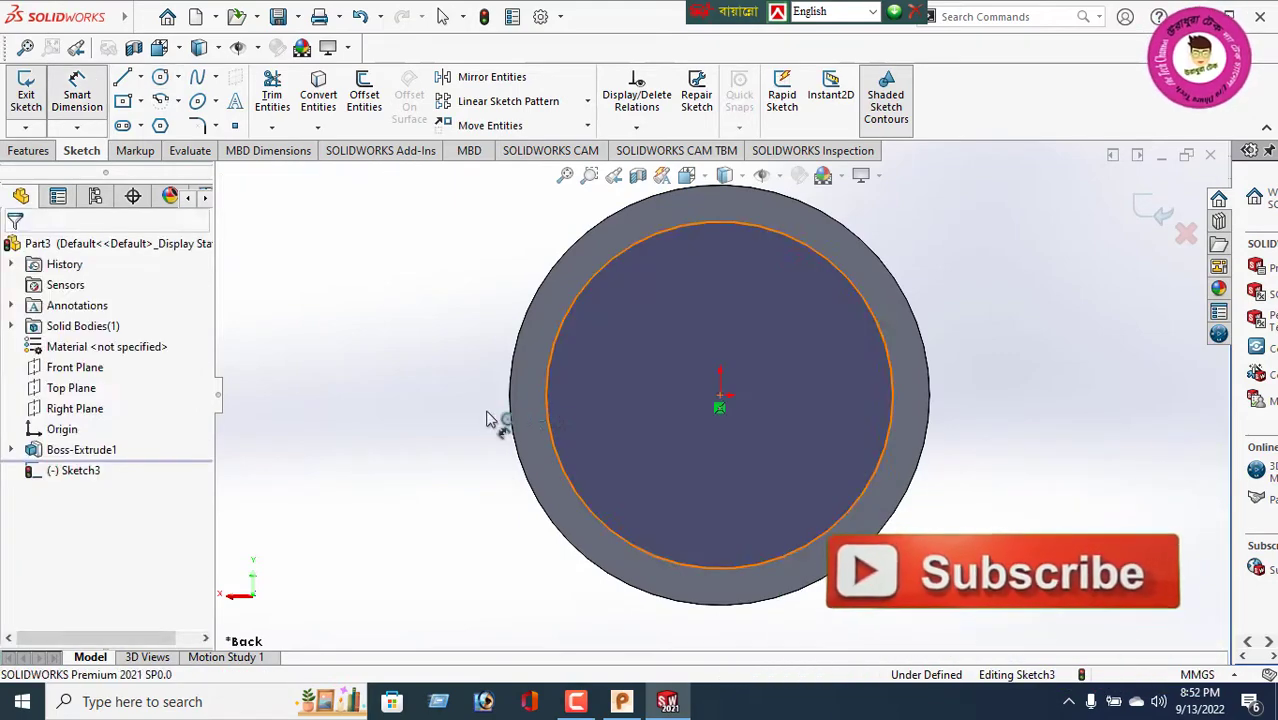
Step: Dimension the inner circle's diameter with the expression 75-13.2 mm
left_click(546, 414)
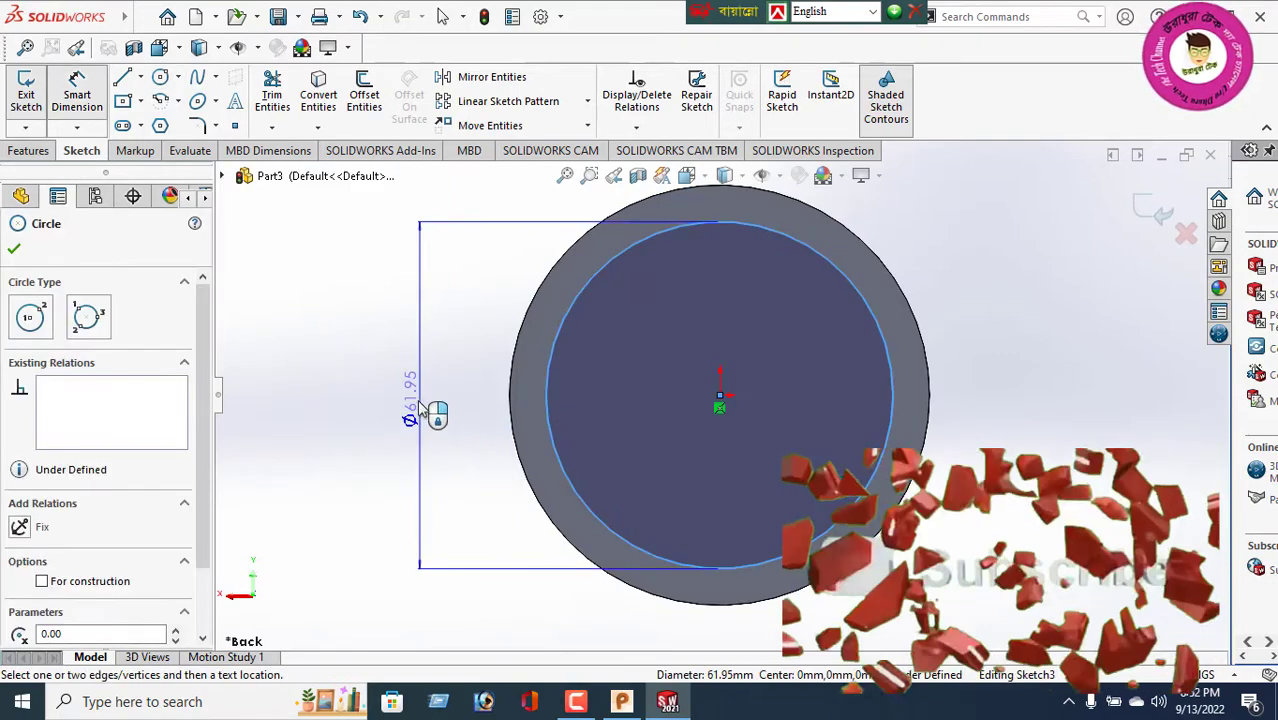
left_click(428, 415)
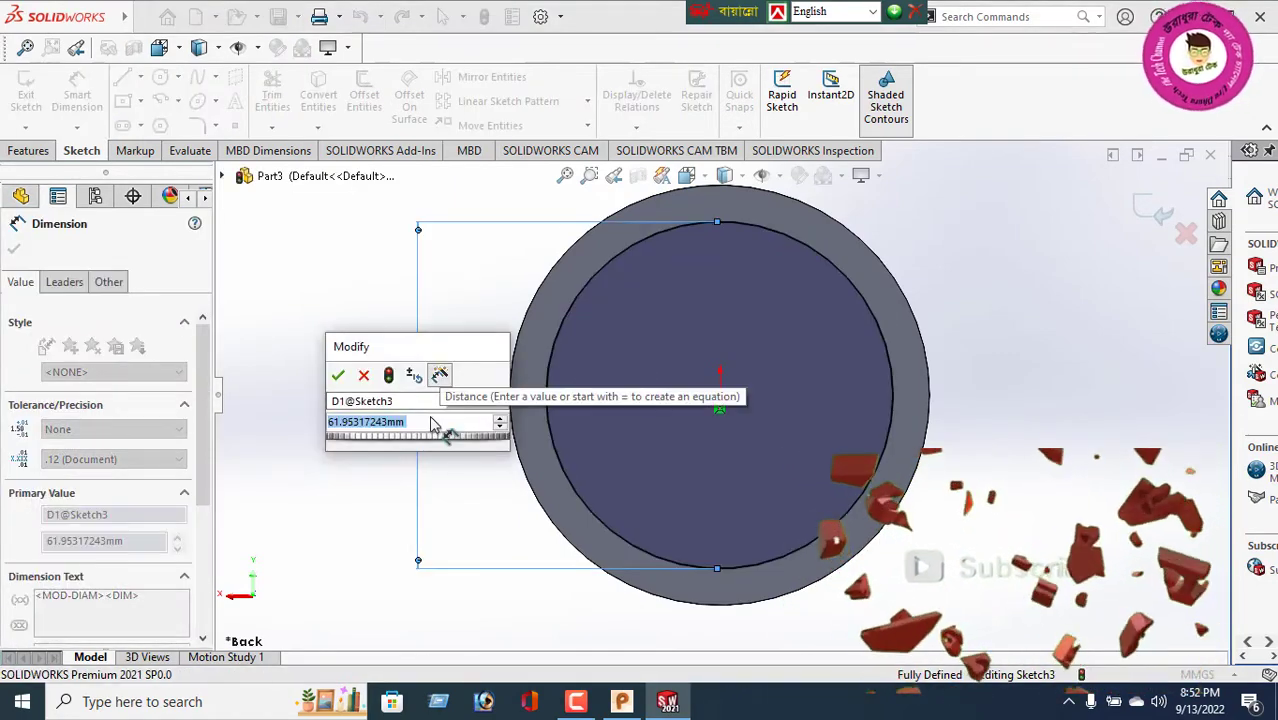
type("75")
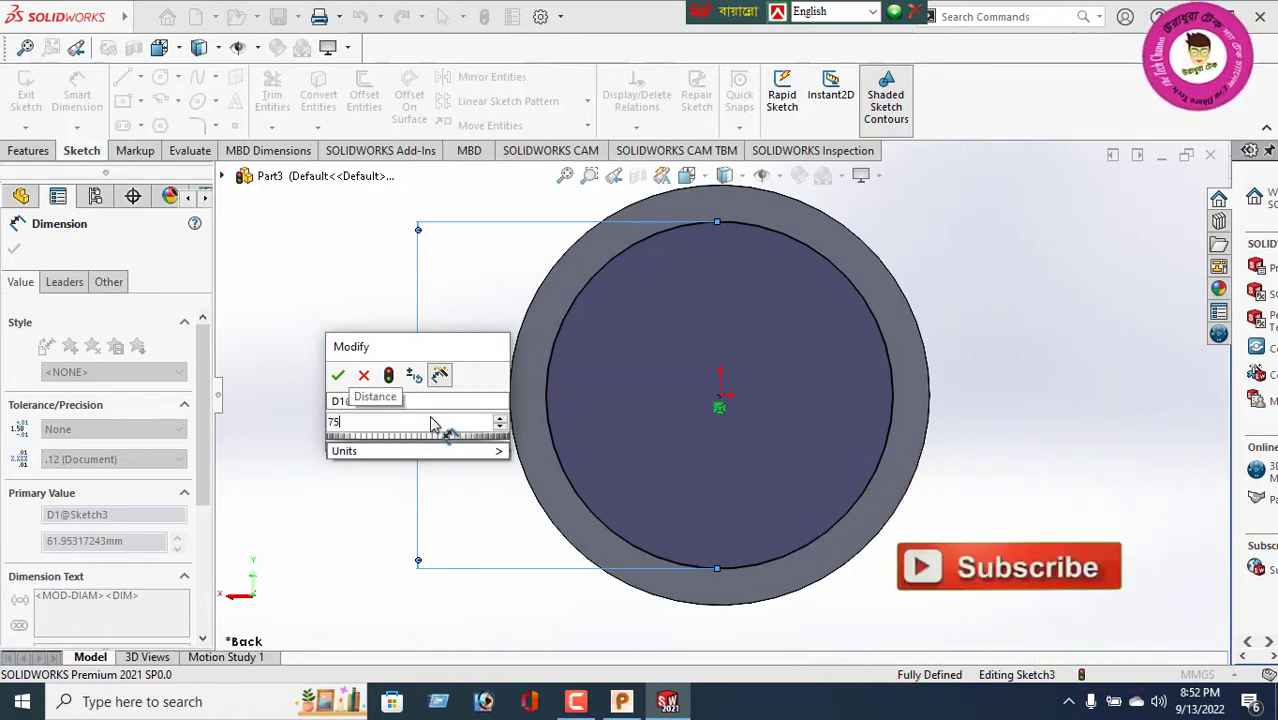
type("-")
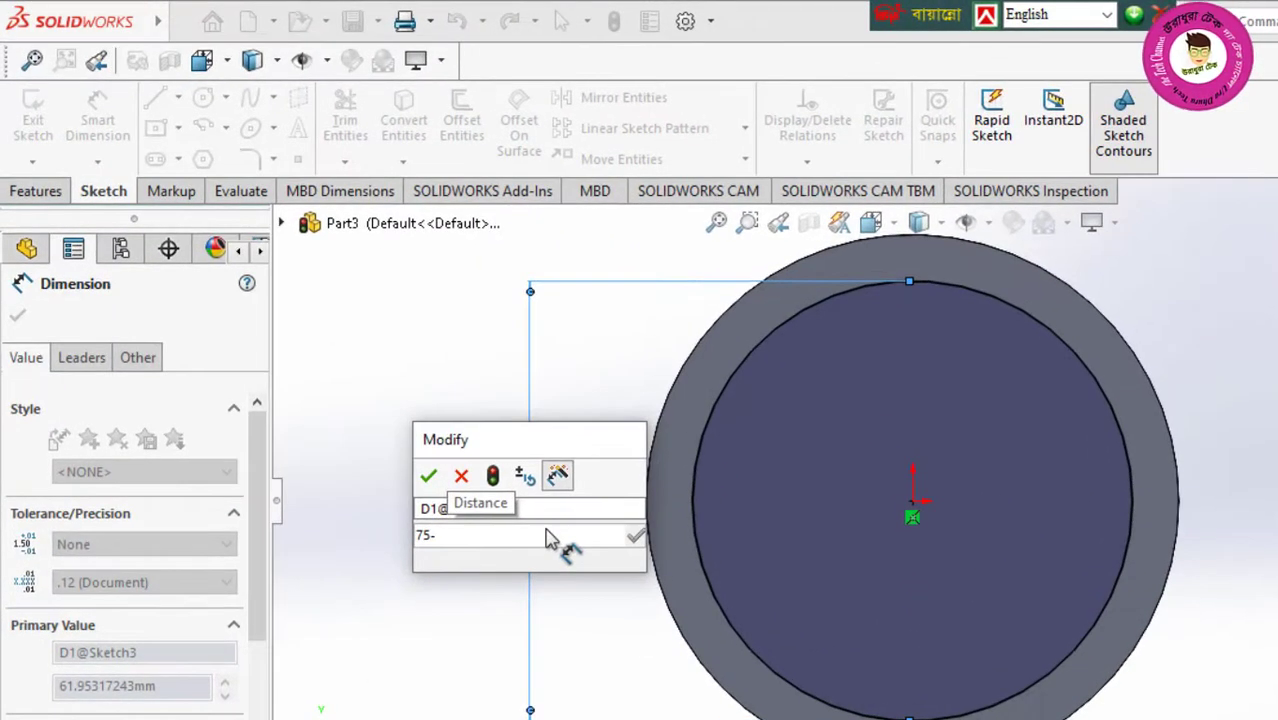
type("13.2")
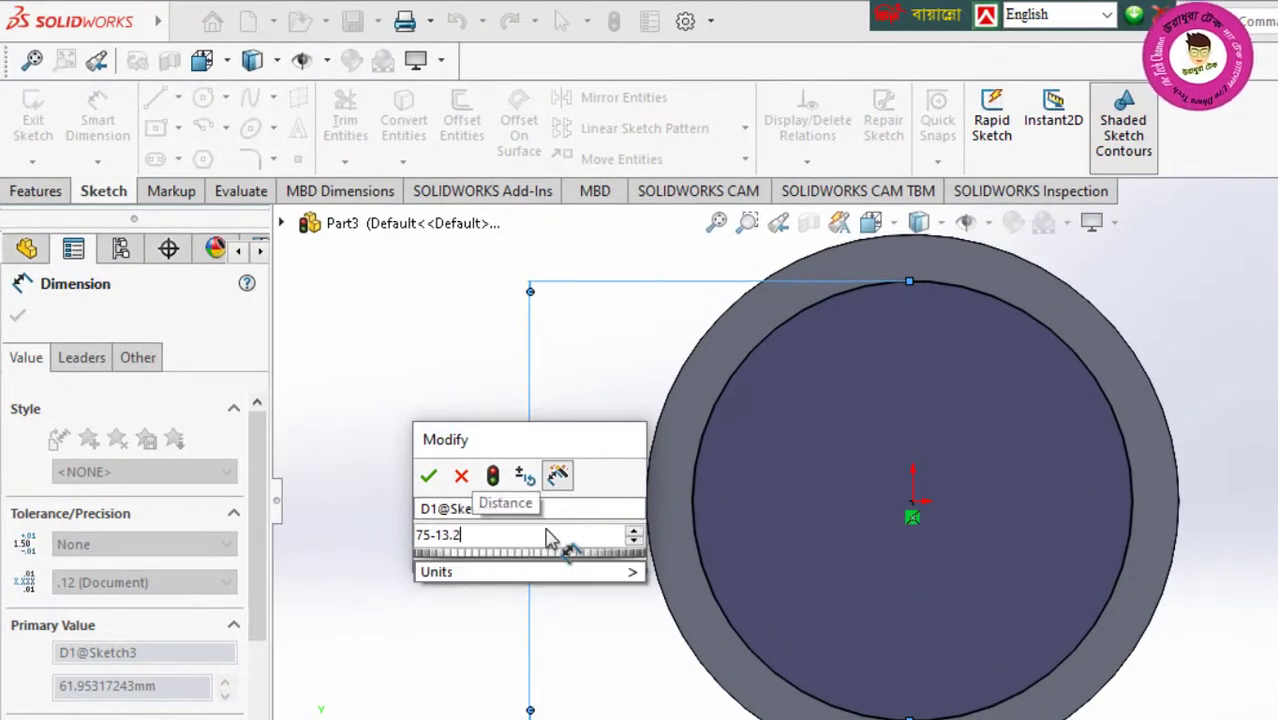
key("Return")
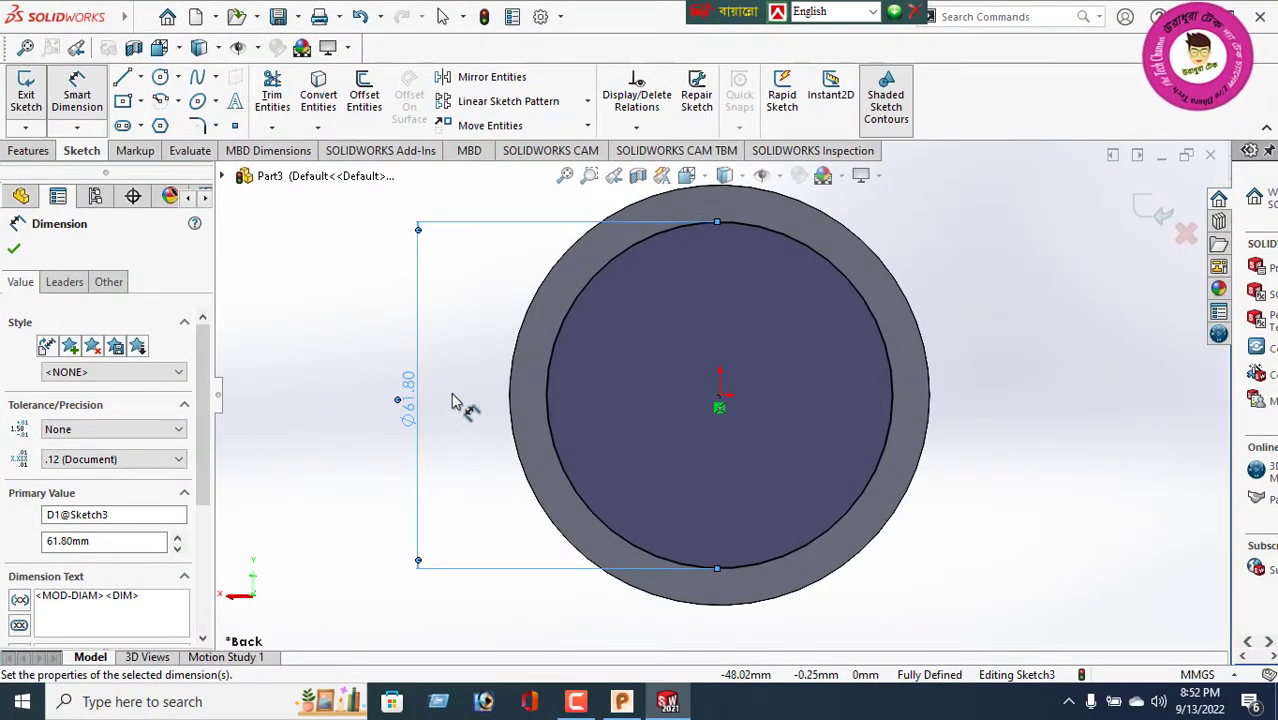
left_click(14, 250)
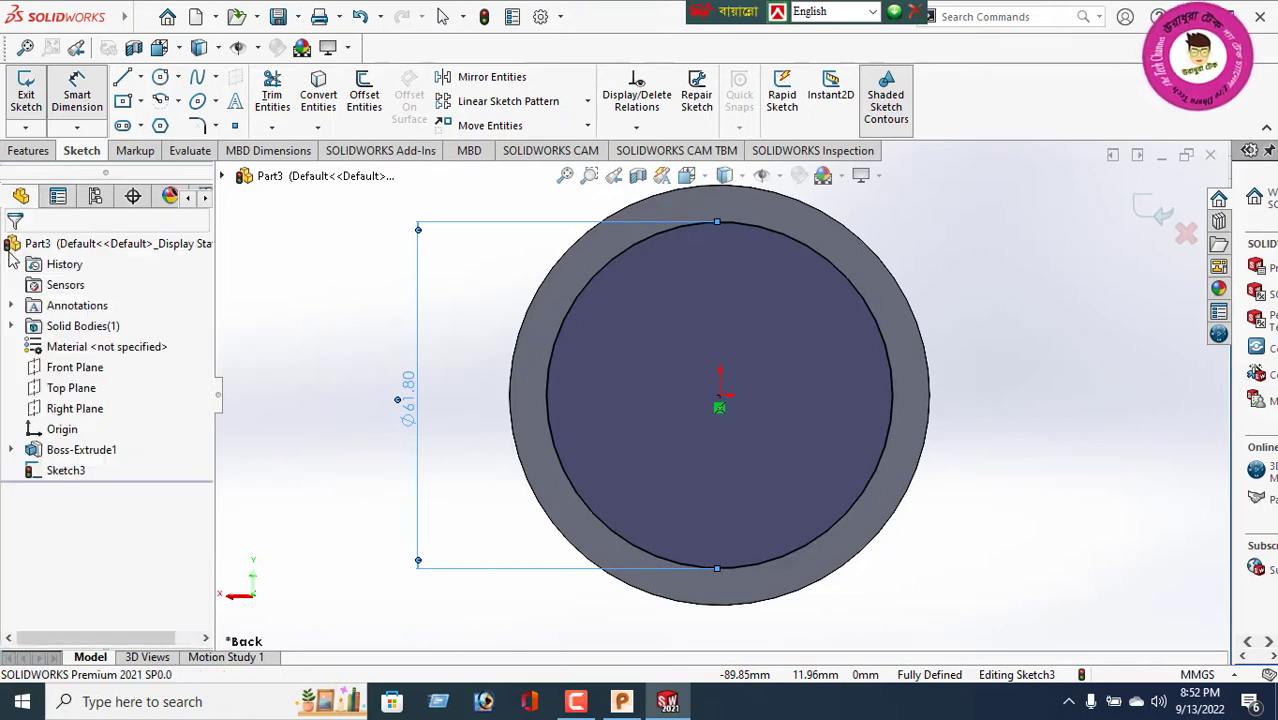
Step: Sketch a vertical centerline from the origin down to the lowest point of the inner circle
left_click(140, 77)
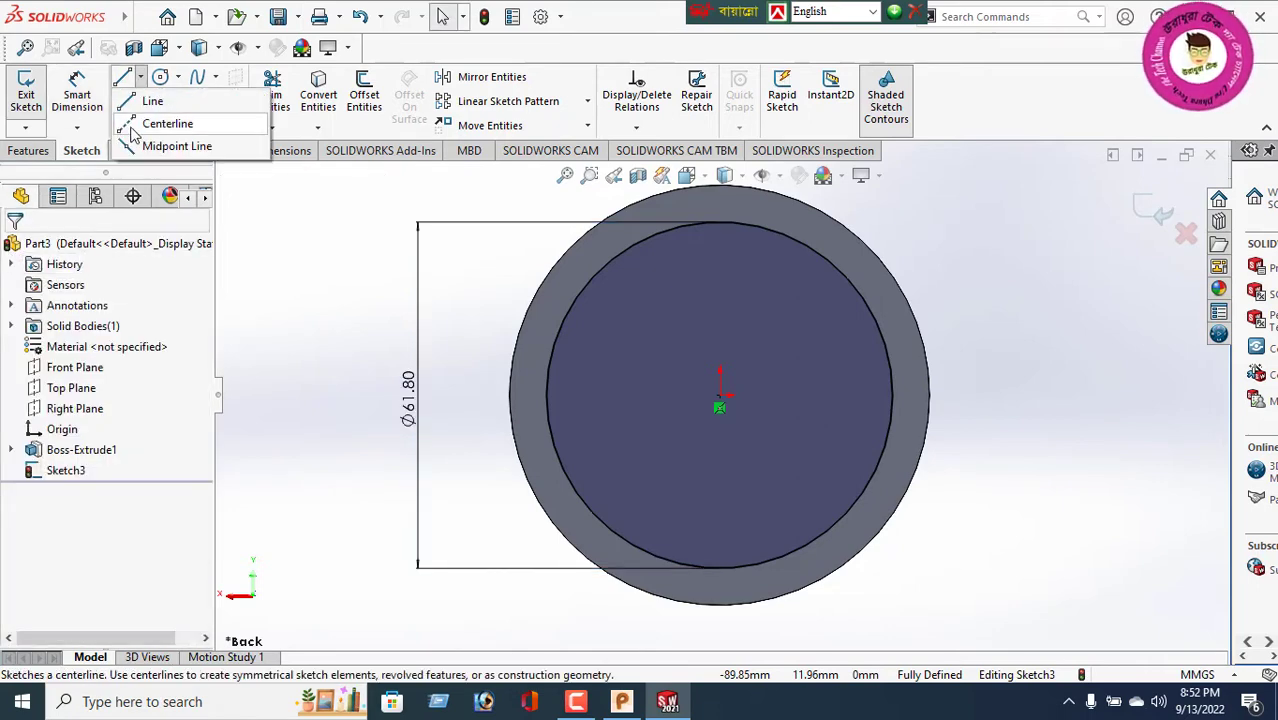
left_click(160, 124)
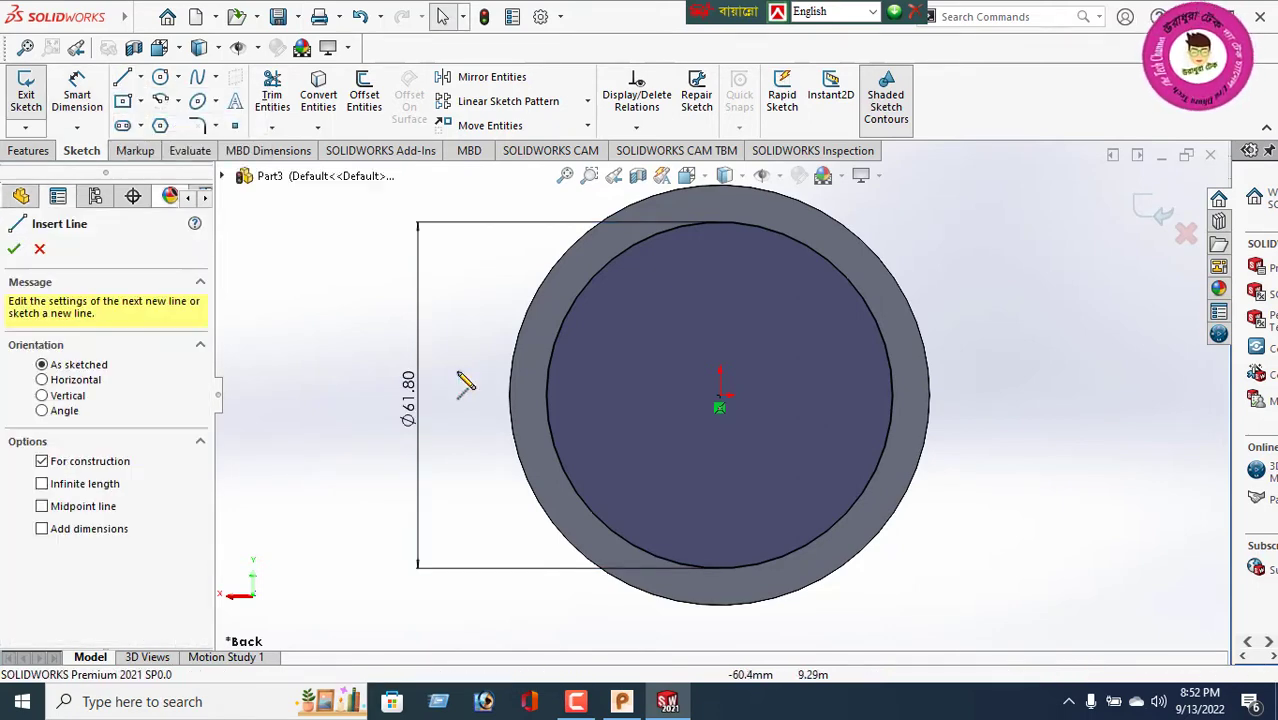
left_click(720, 400)
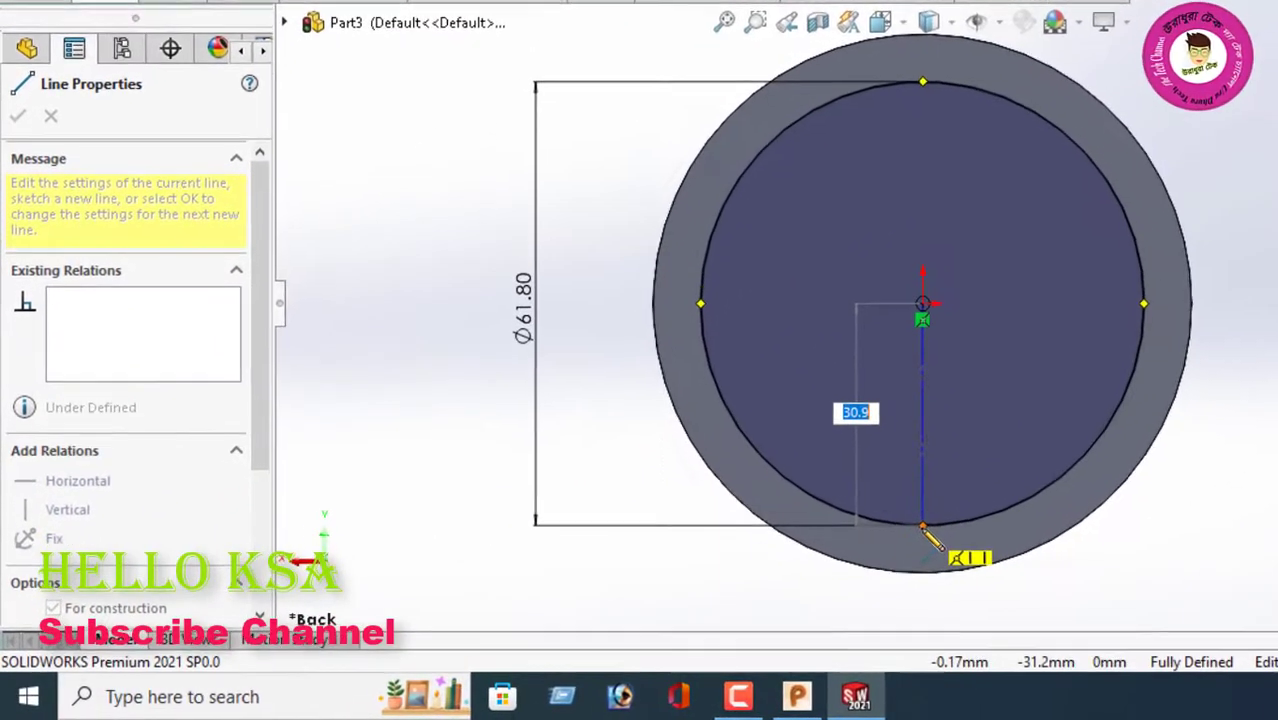
left_click(724, 571)
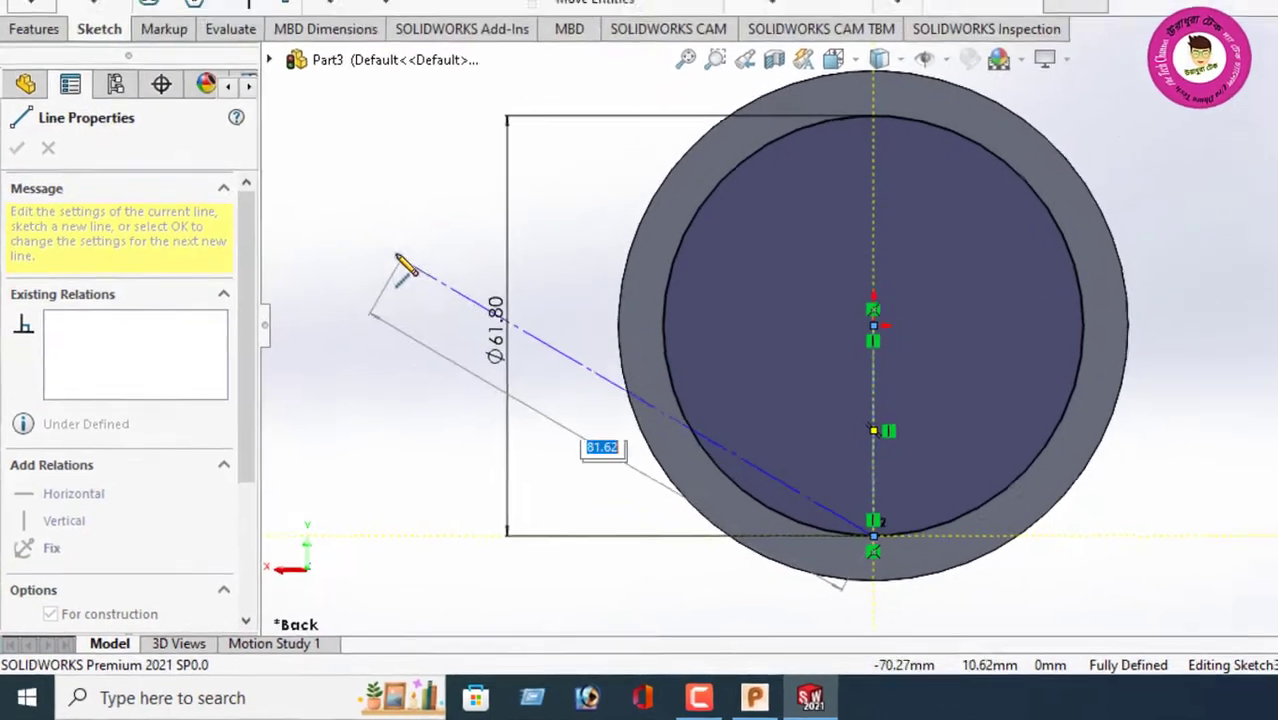
right_click(437, 241)
left_click(366, 347)
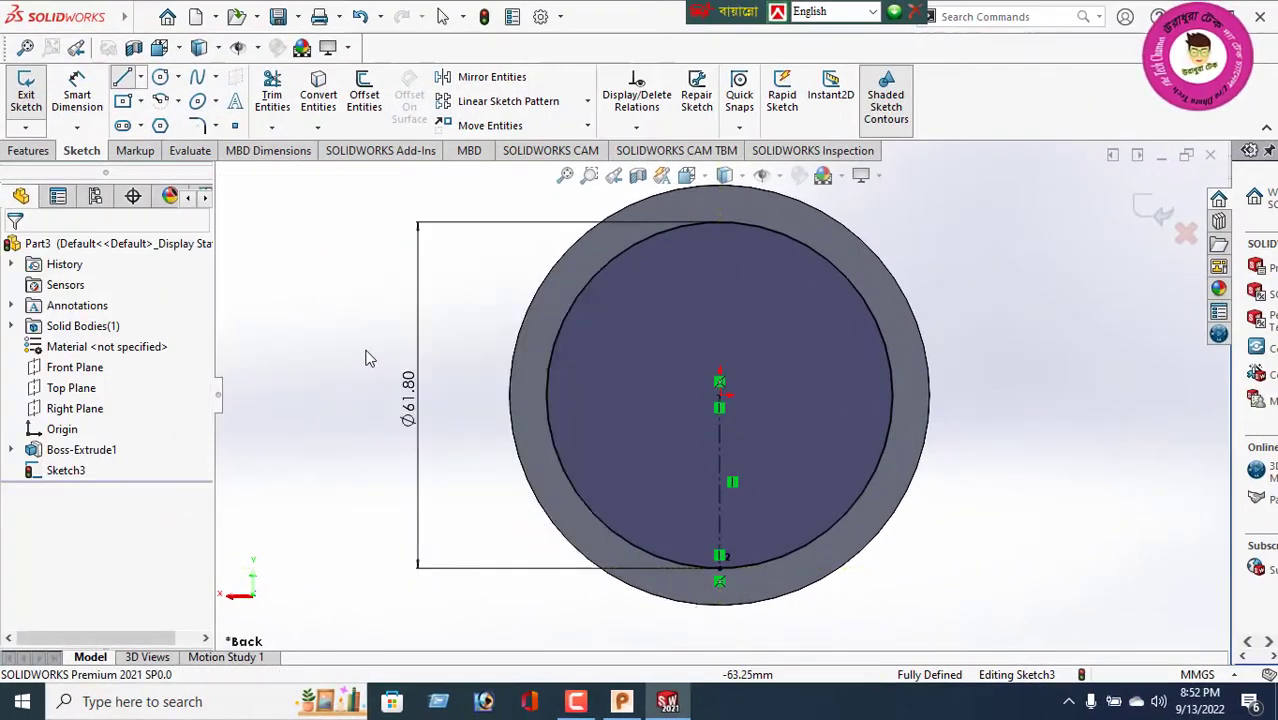
Step: Sketch a circle about 11.35 mm in diameter, centred on the lower endpoint of the centerline
left_click(159, 79)
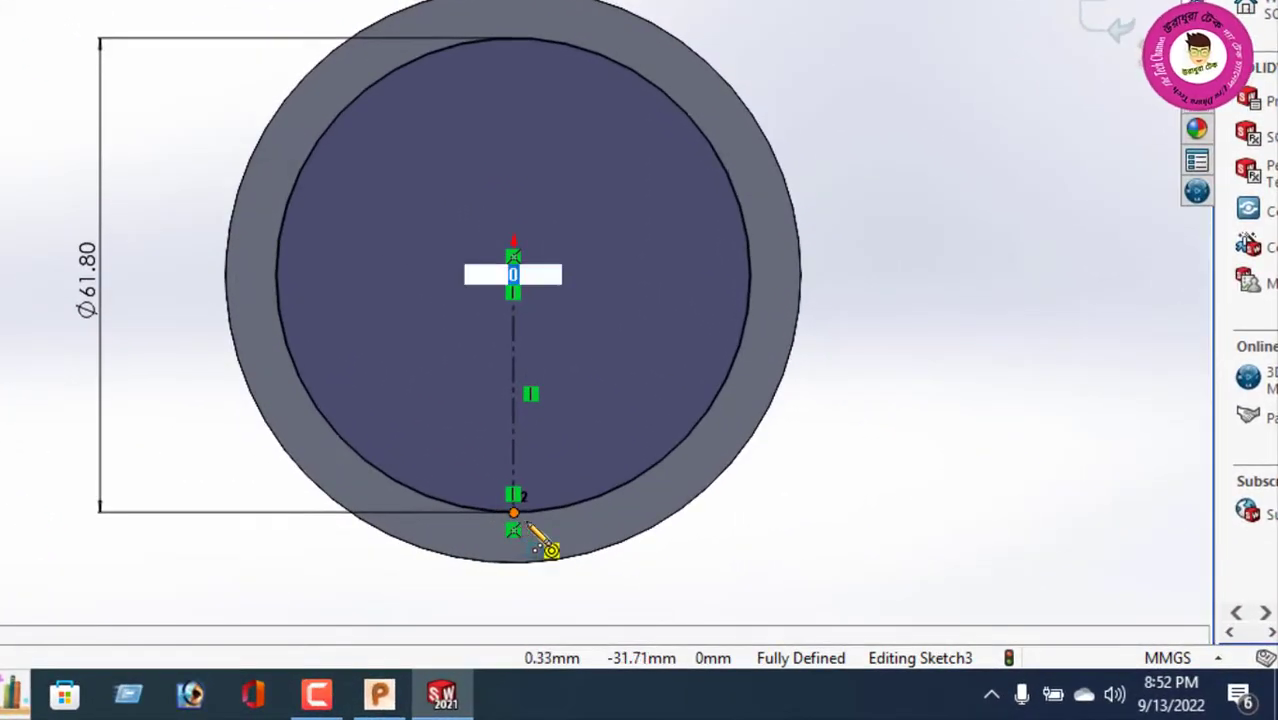
left_click(513, 529)
left_click(562, 548)
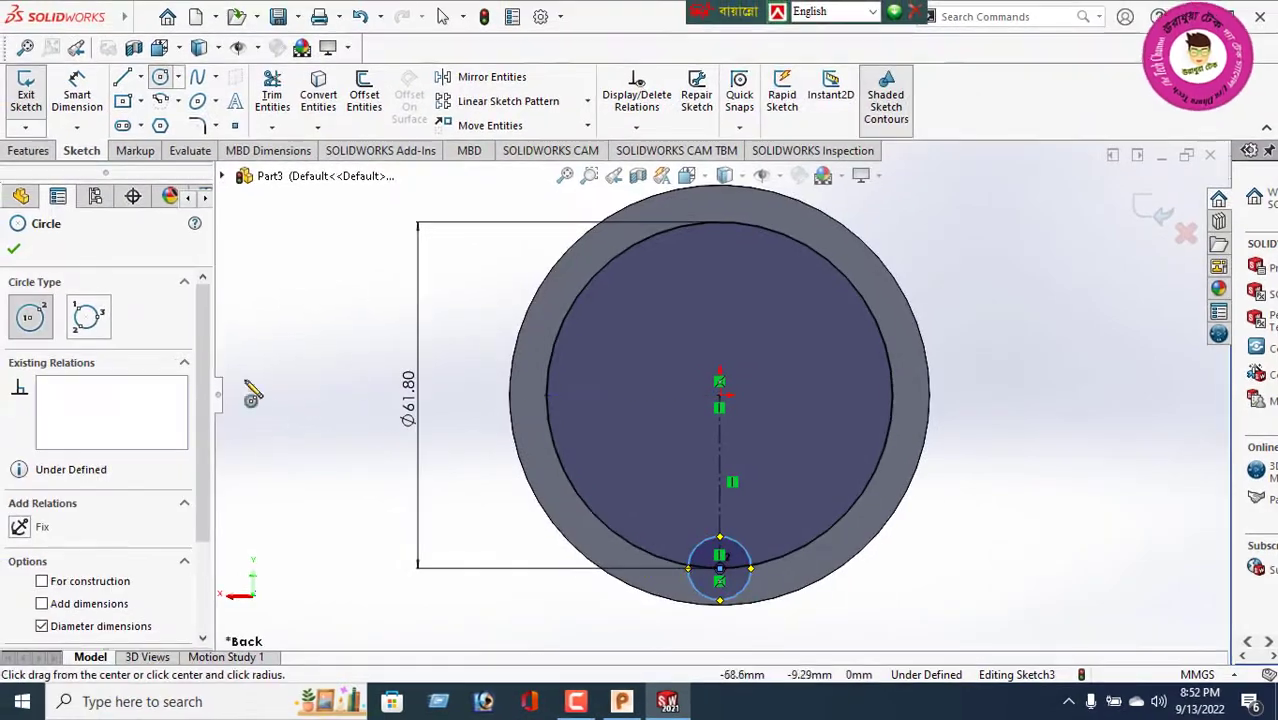
left_click(13, 248)
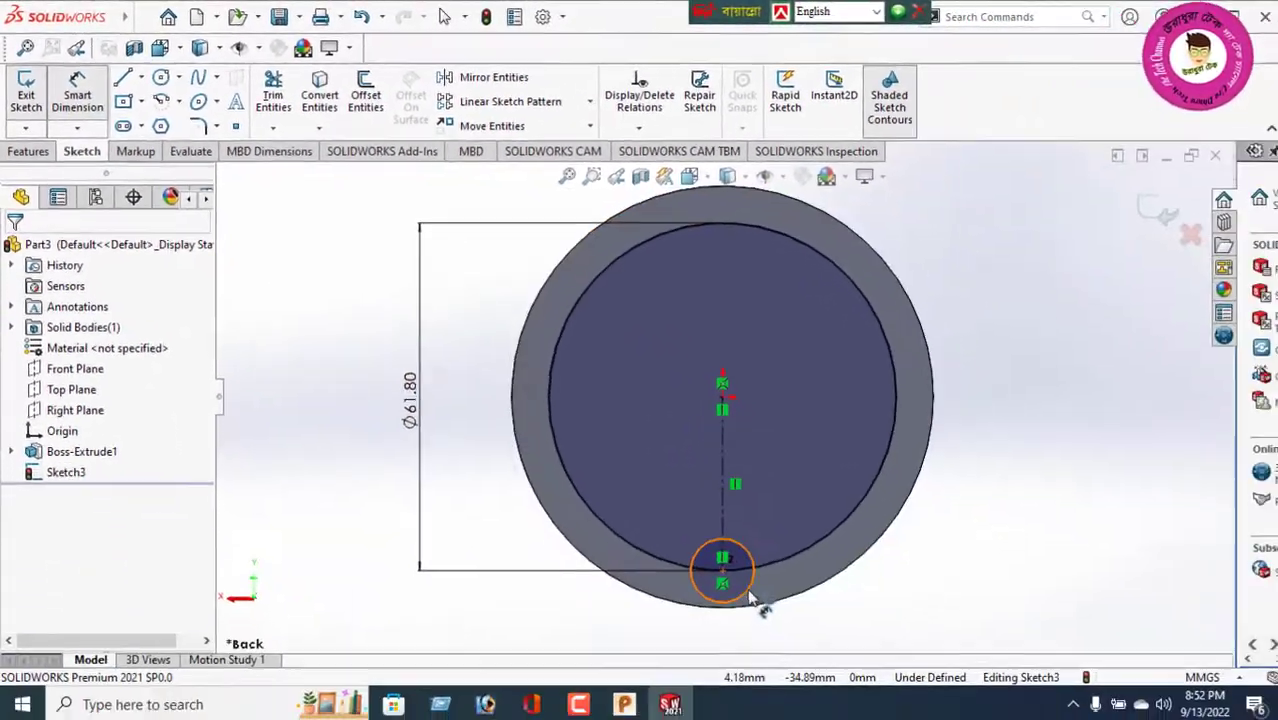
Step: Dimension the small circle's diameter as 12 mm
left_click(746, 590)
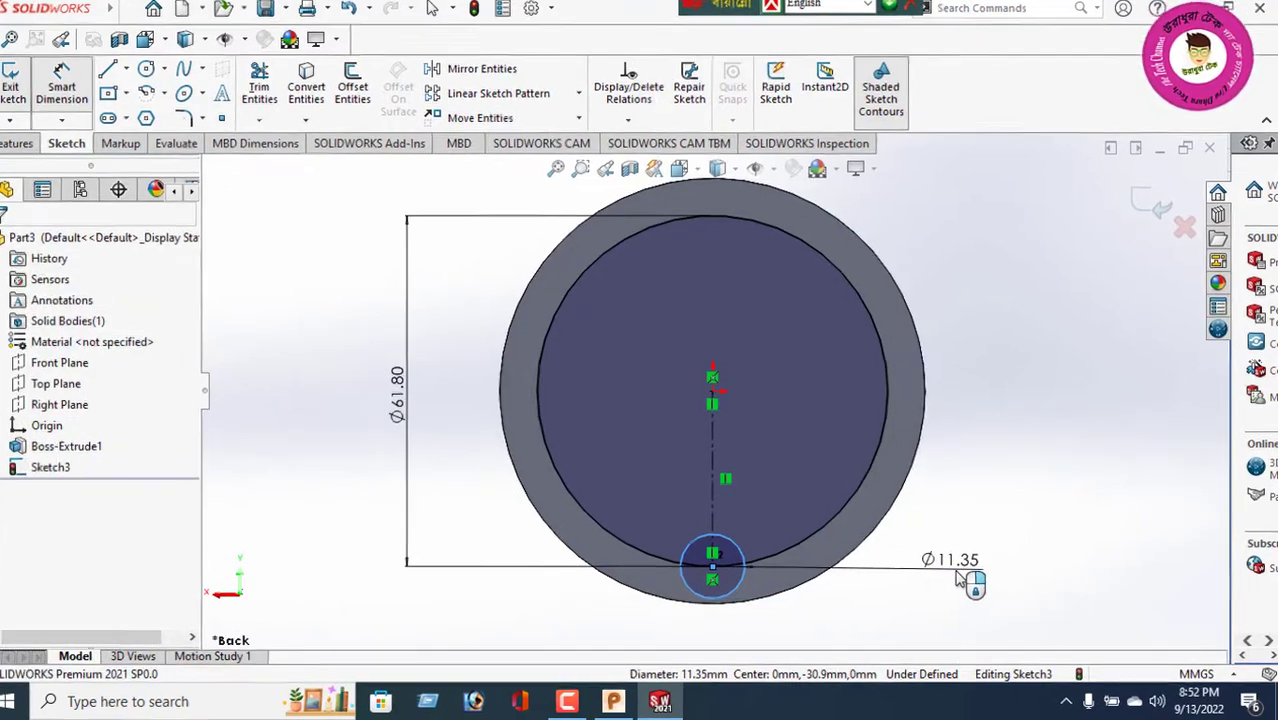
left_click(960, 579)
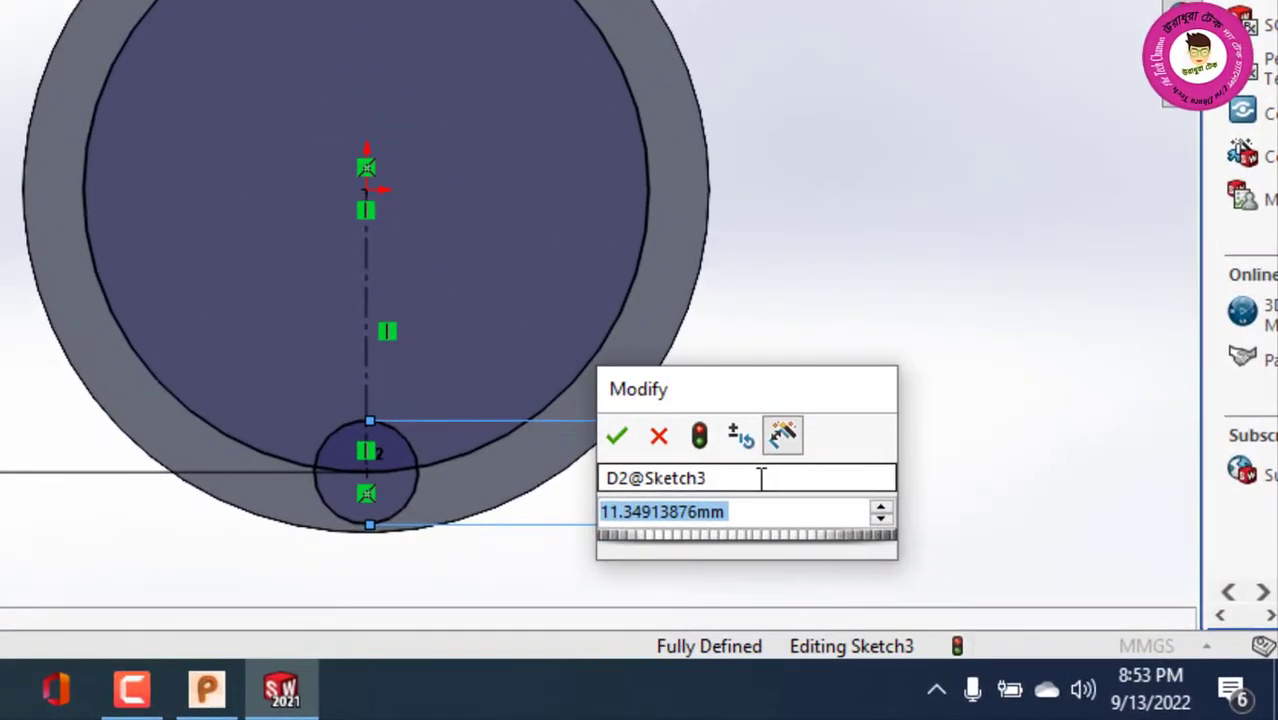
type("12")
key("Return")
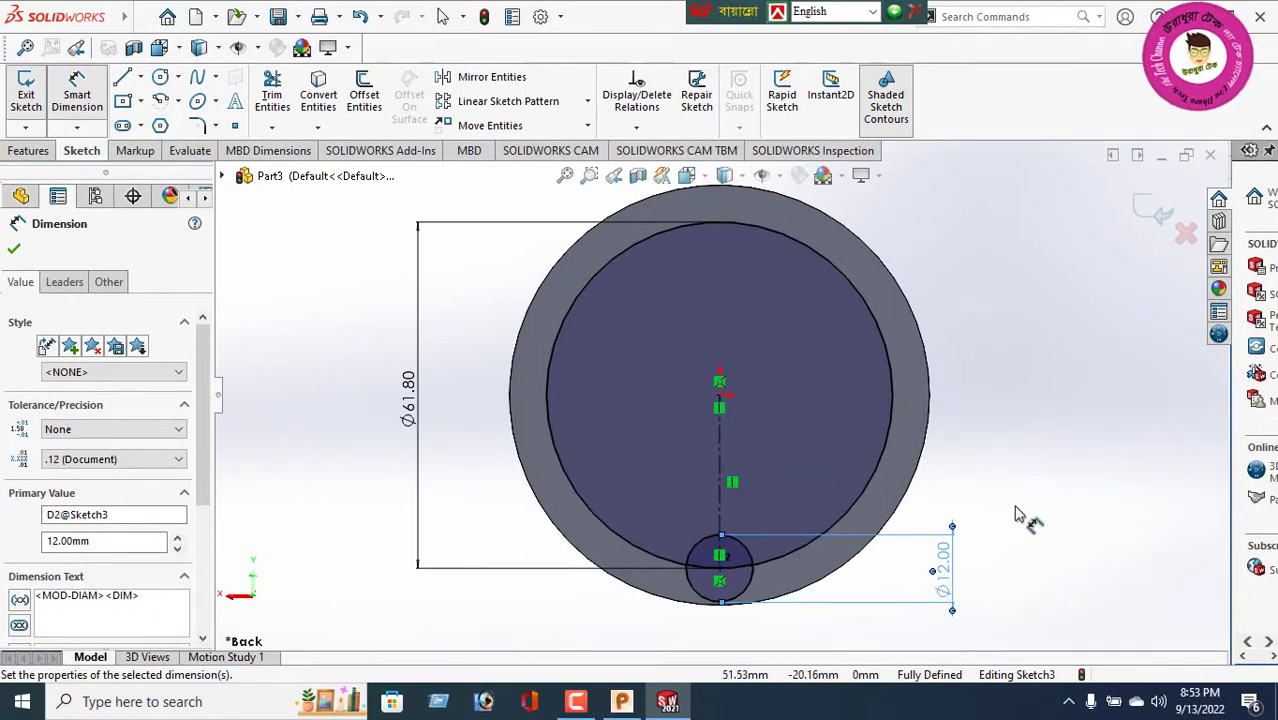
left_click(14, 252)
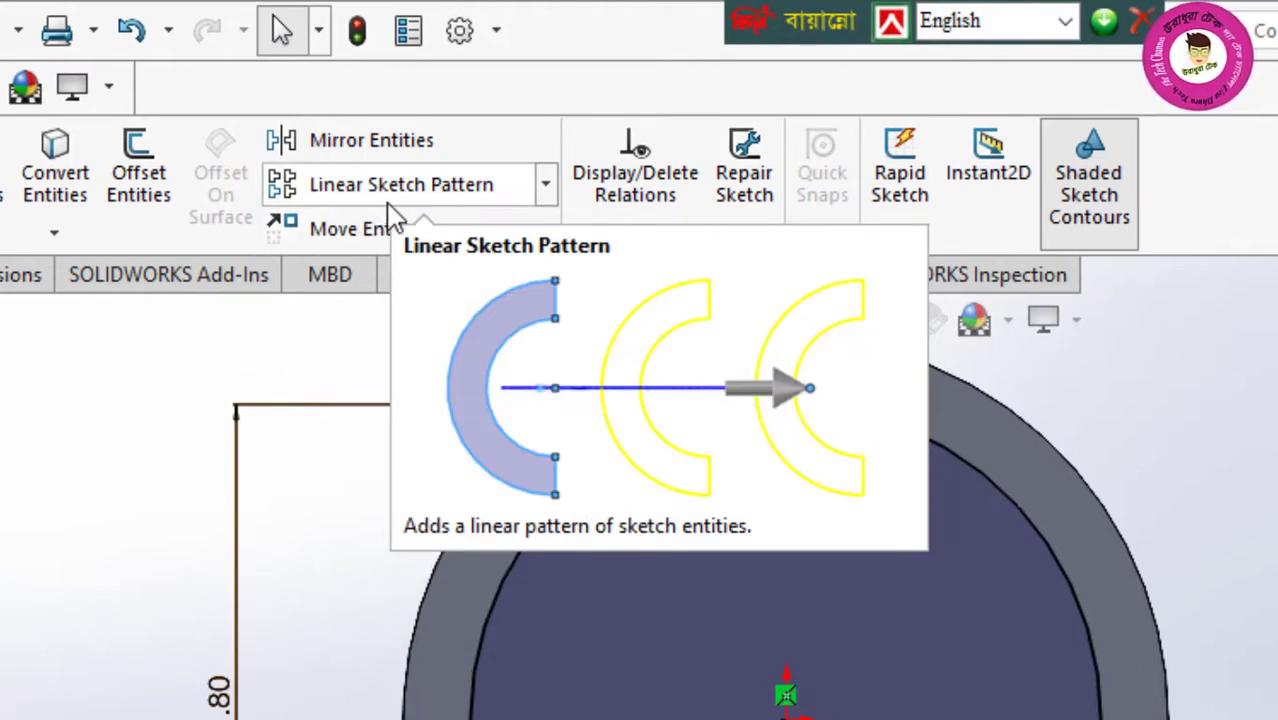
Step: Create a circular sketch pattern of the 12 mm circle about the origin with 8 equally spaced instances over 360 degrees
left_click(547, 192)
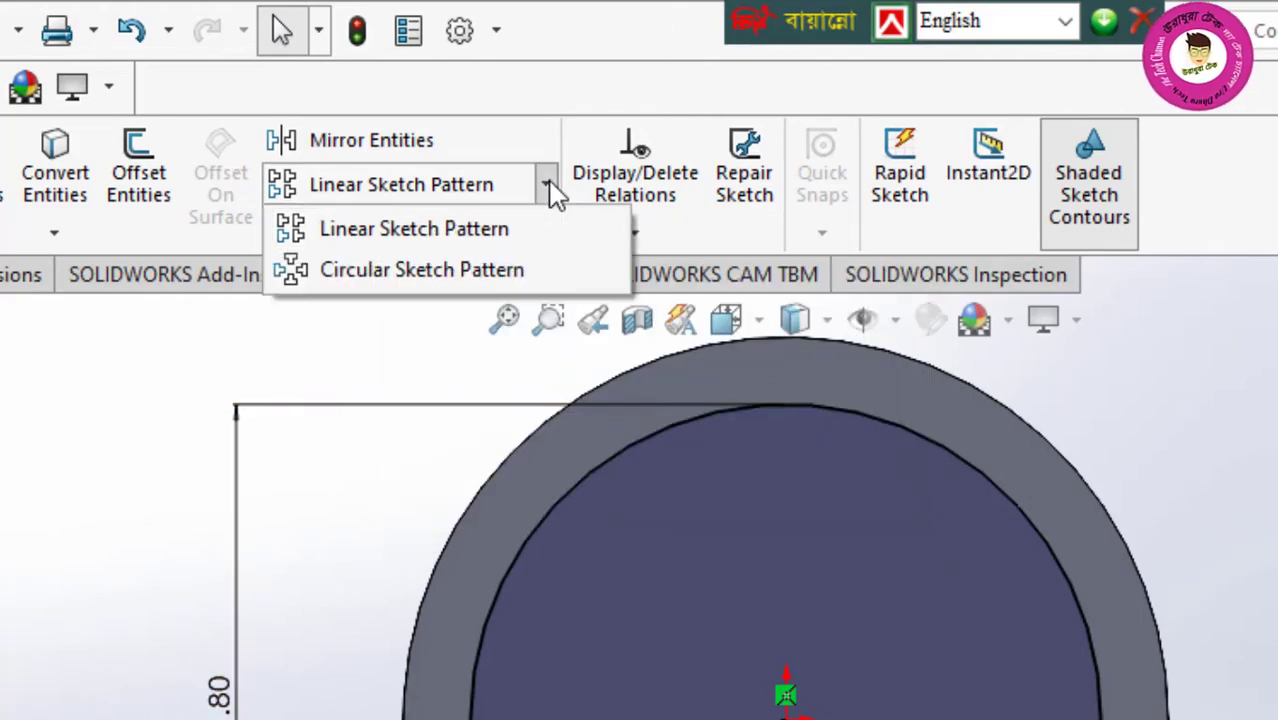
left_click(430, 278)
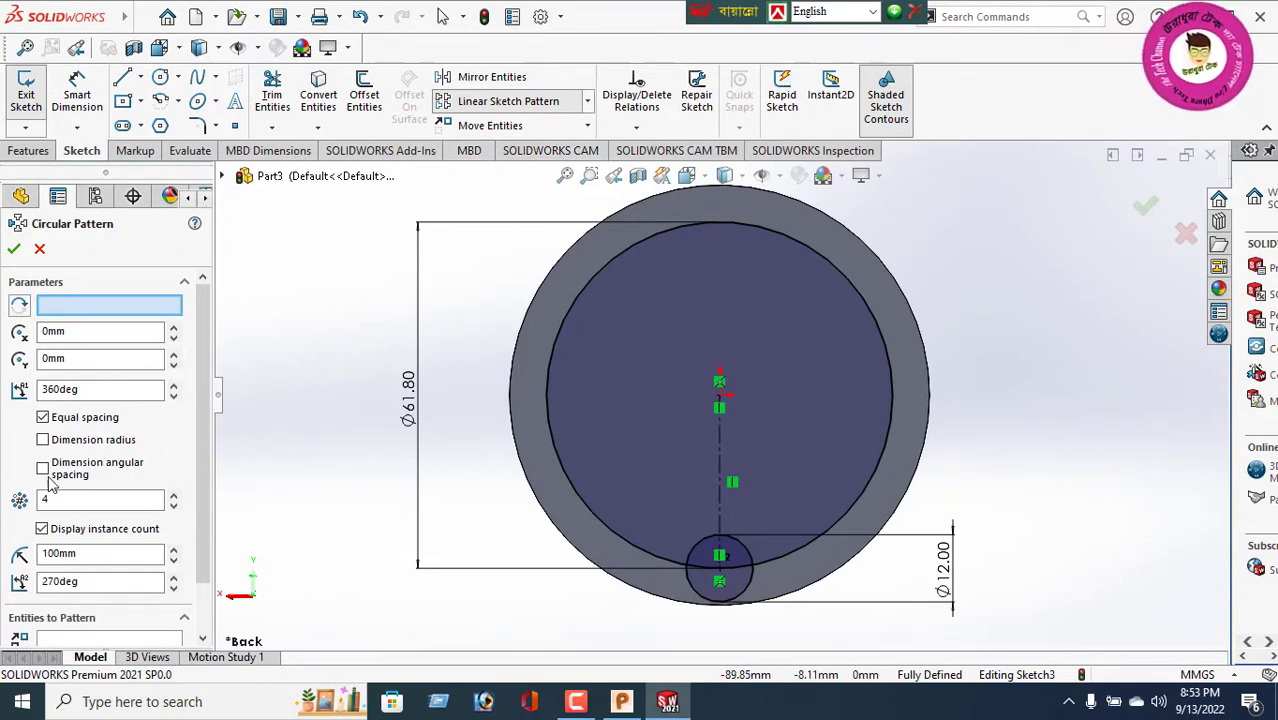
left_click(716, 557)
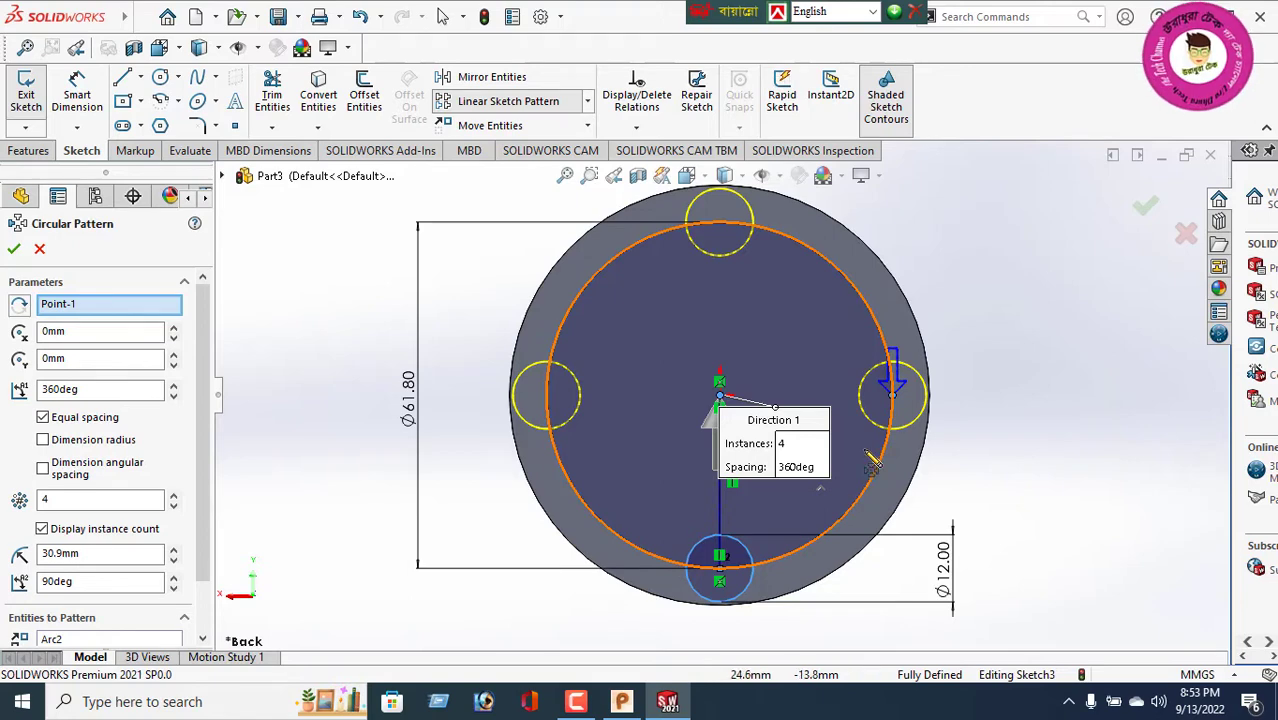
double_click(59, 500)
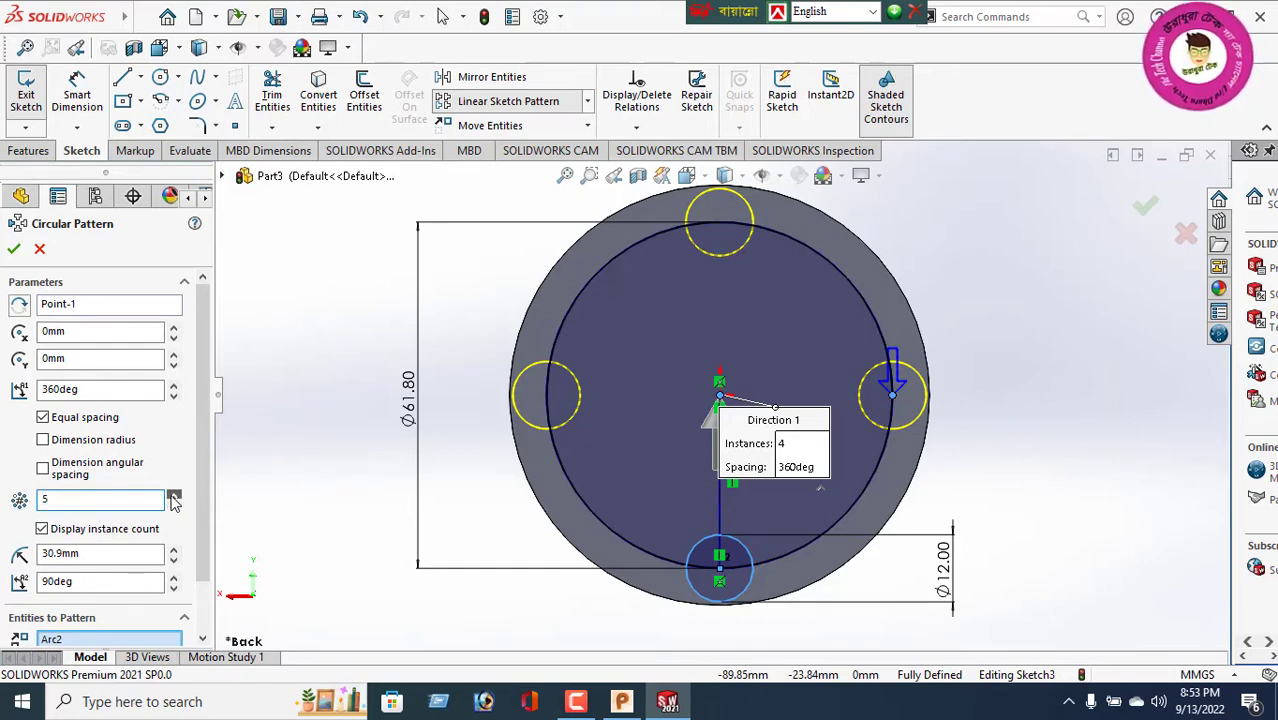
left_click(173, 496)
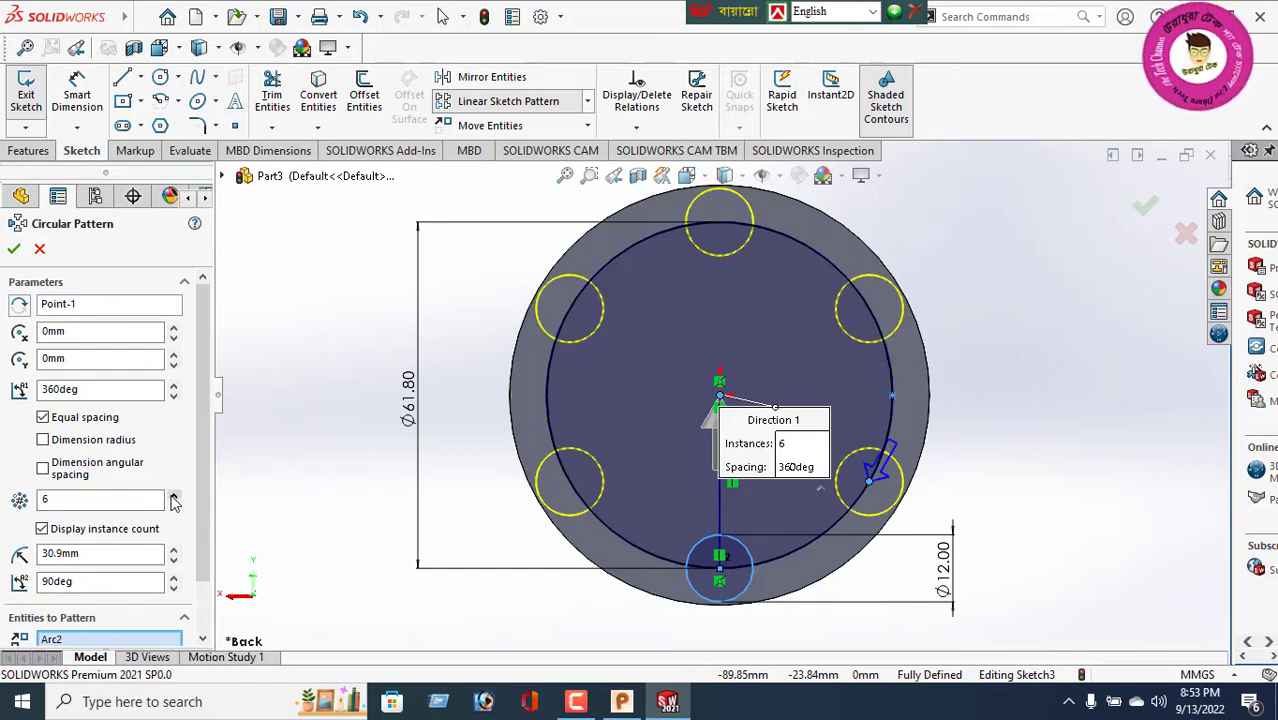
left_click(173, 496)
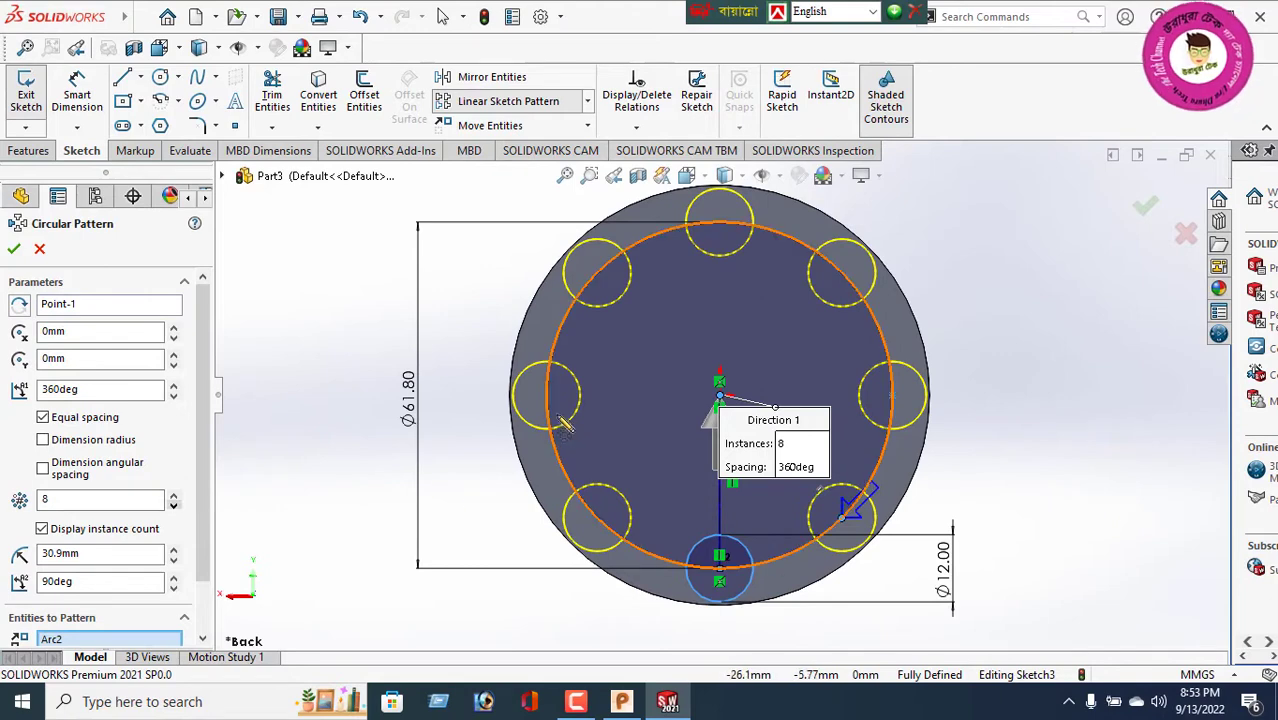
left_click(13, 248)
Step: Cut-extrude all eight patterned 12 mm circles into the disc with a blind depth of 8 mm
middle_click_drag(714, 573, 704, 376)
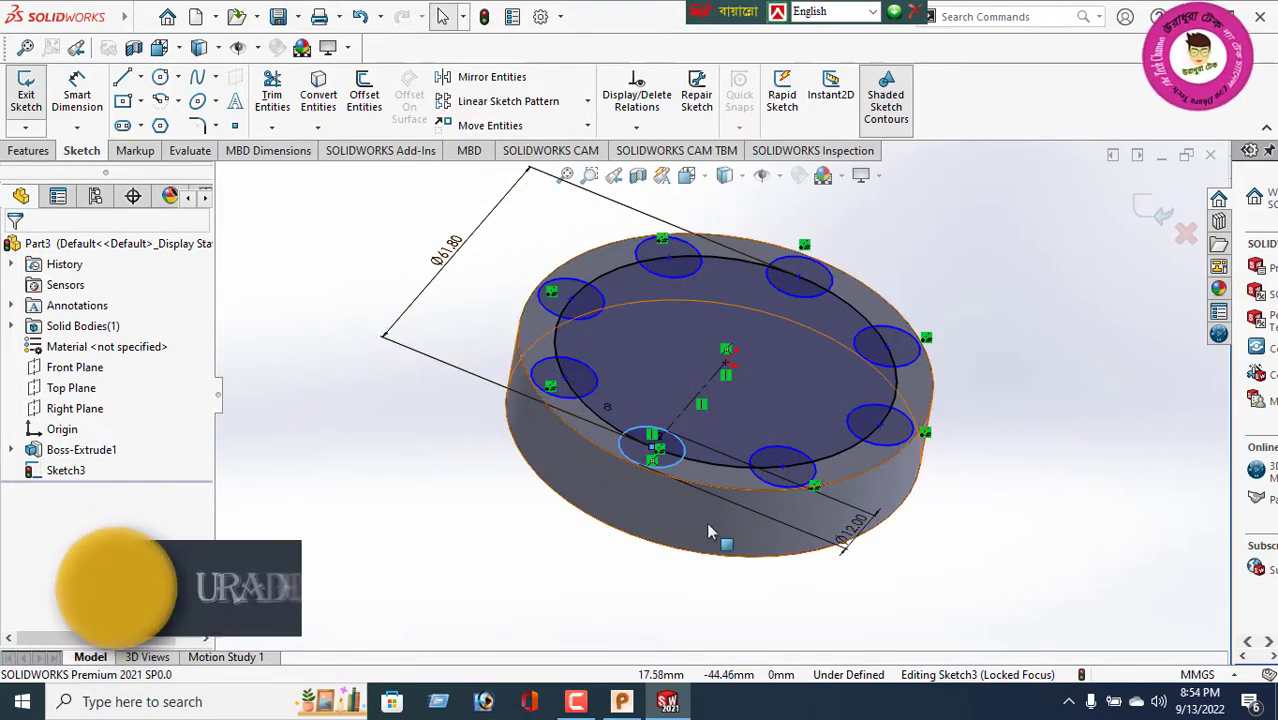
left_click(28, 150)
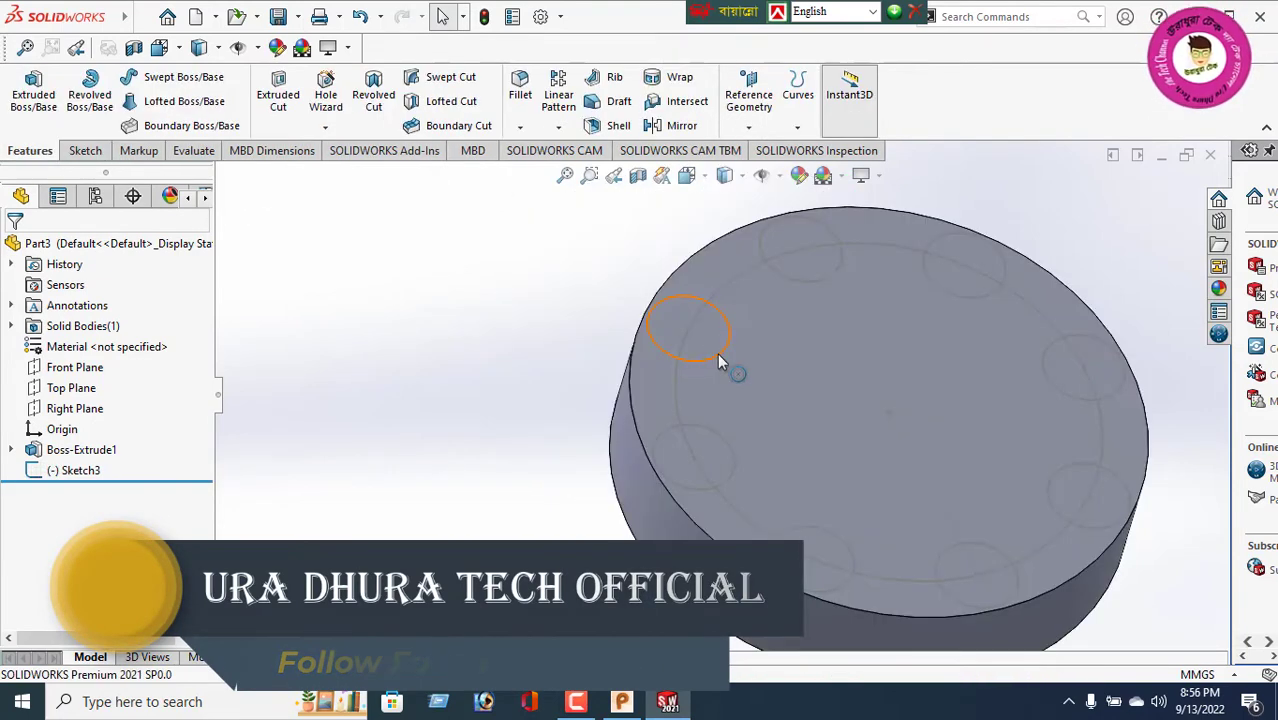
left_click(717, 353)
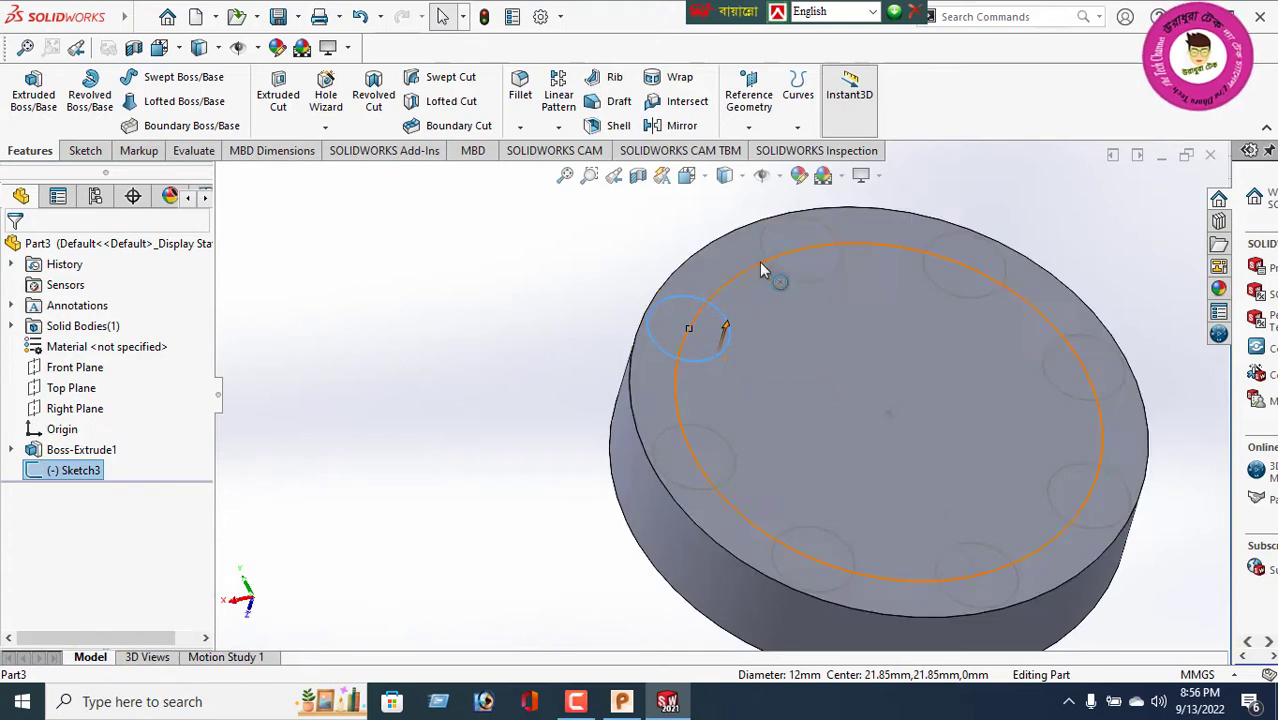
left_click(760, 252, "ctrl")
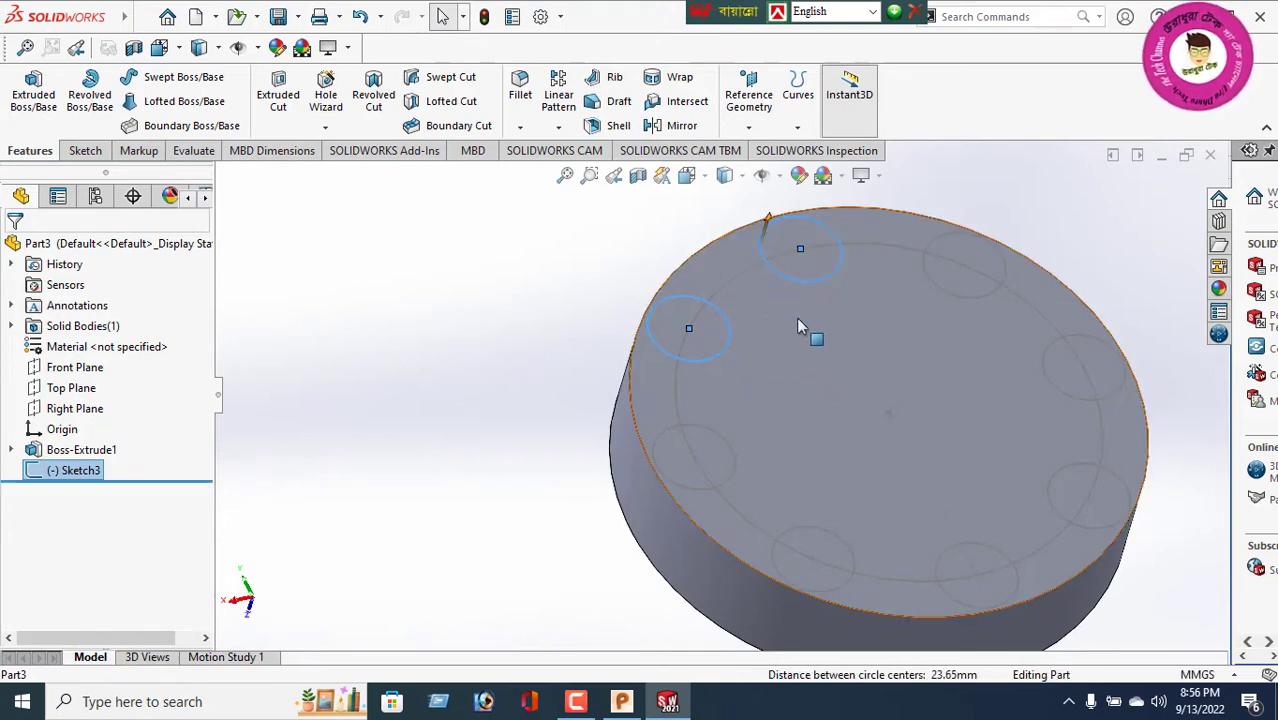
left_click(944, 287, "ctrl")
left_click(1058, 385, "ctrl")
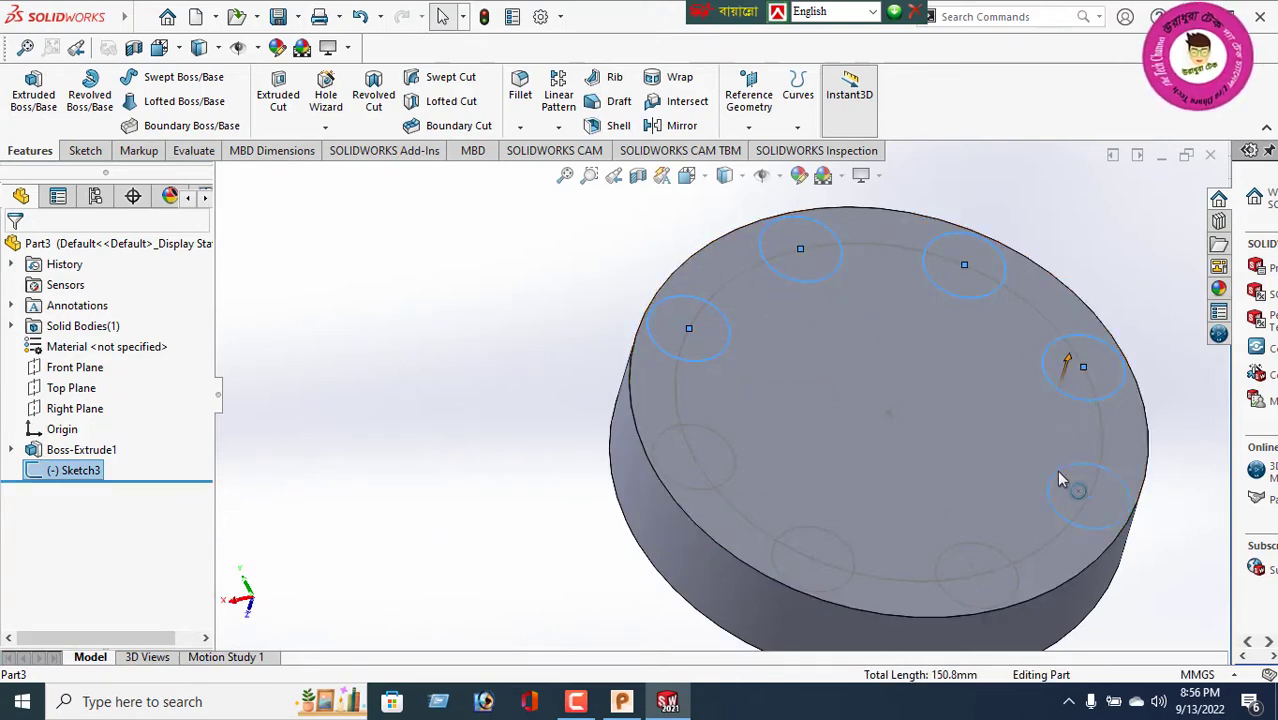
left_click(1058, 474, "ctrl")
left_click(955, 544, "ctrl")
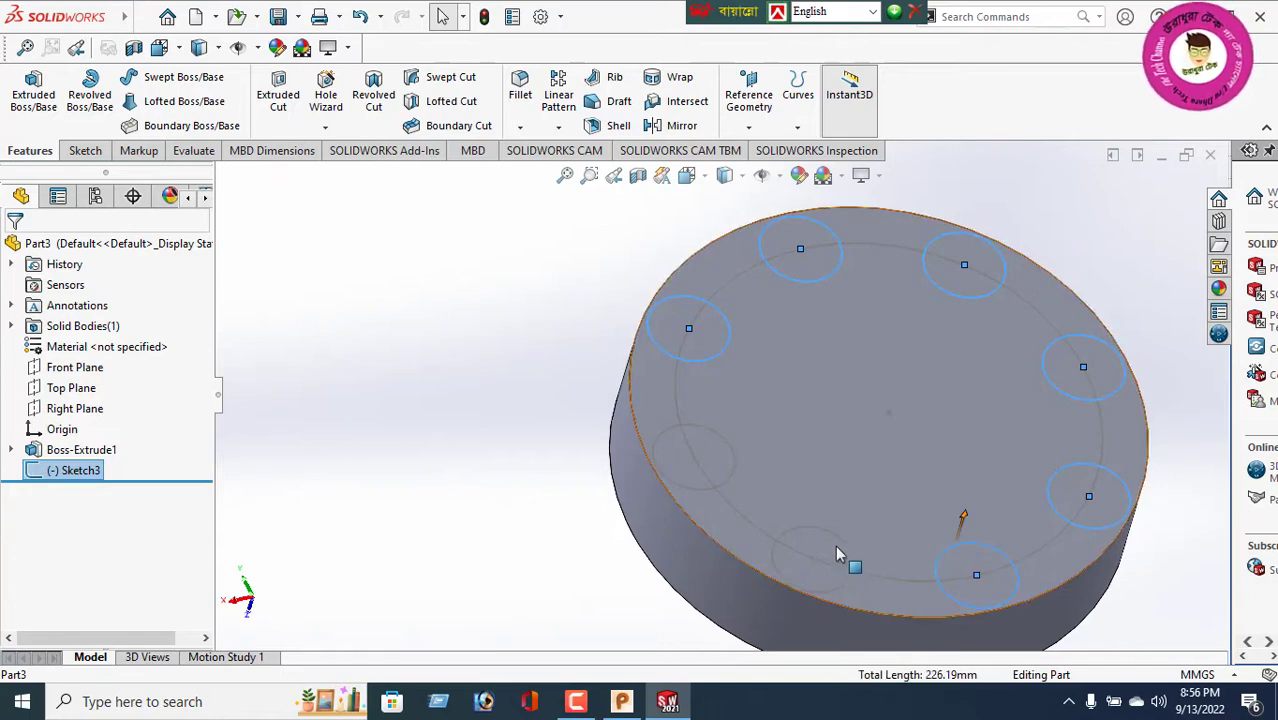
left_click(848, 548, "ctrl")
left_click(731, 474, "ctrl")
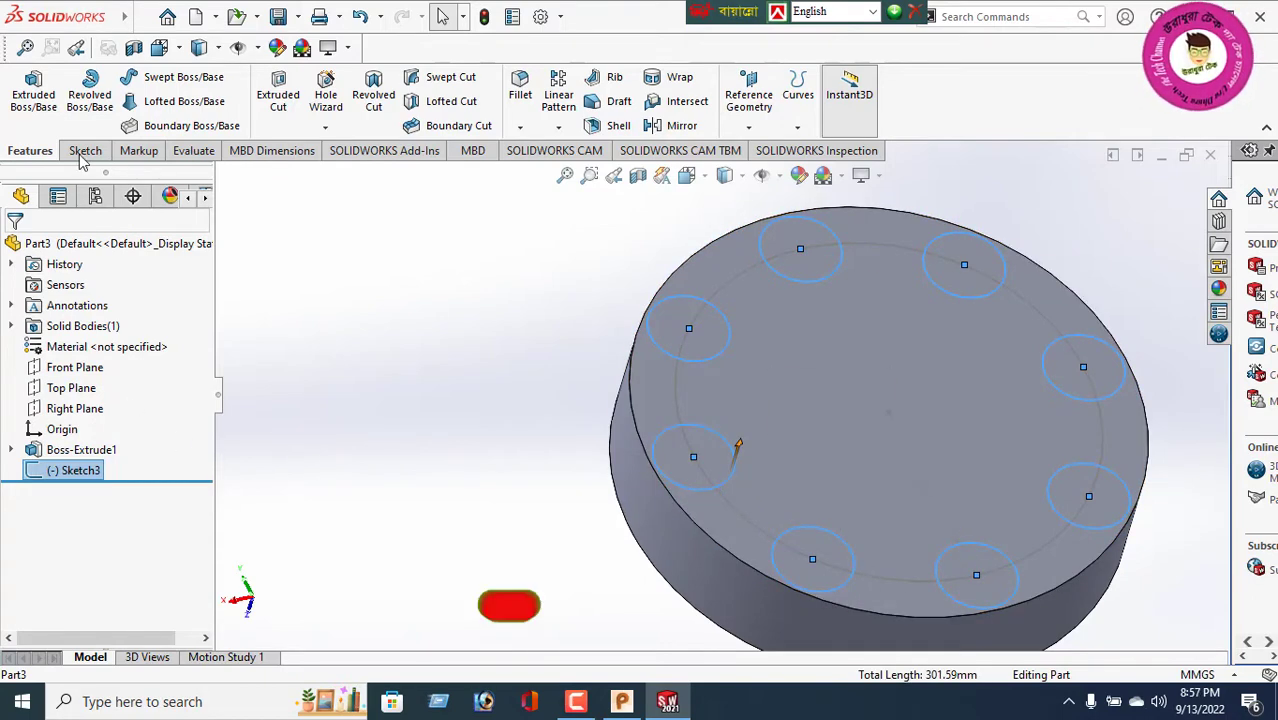
left_click(278, 100)
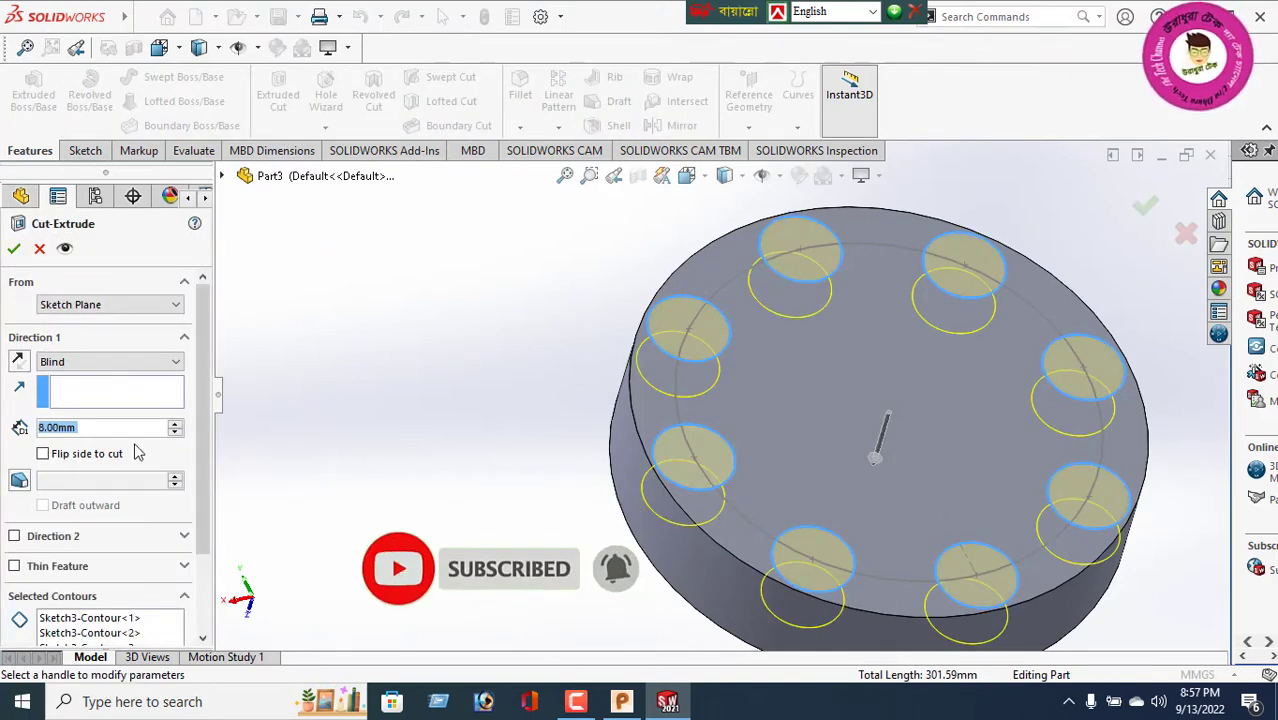
left_click(14, 250)
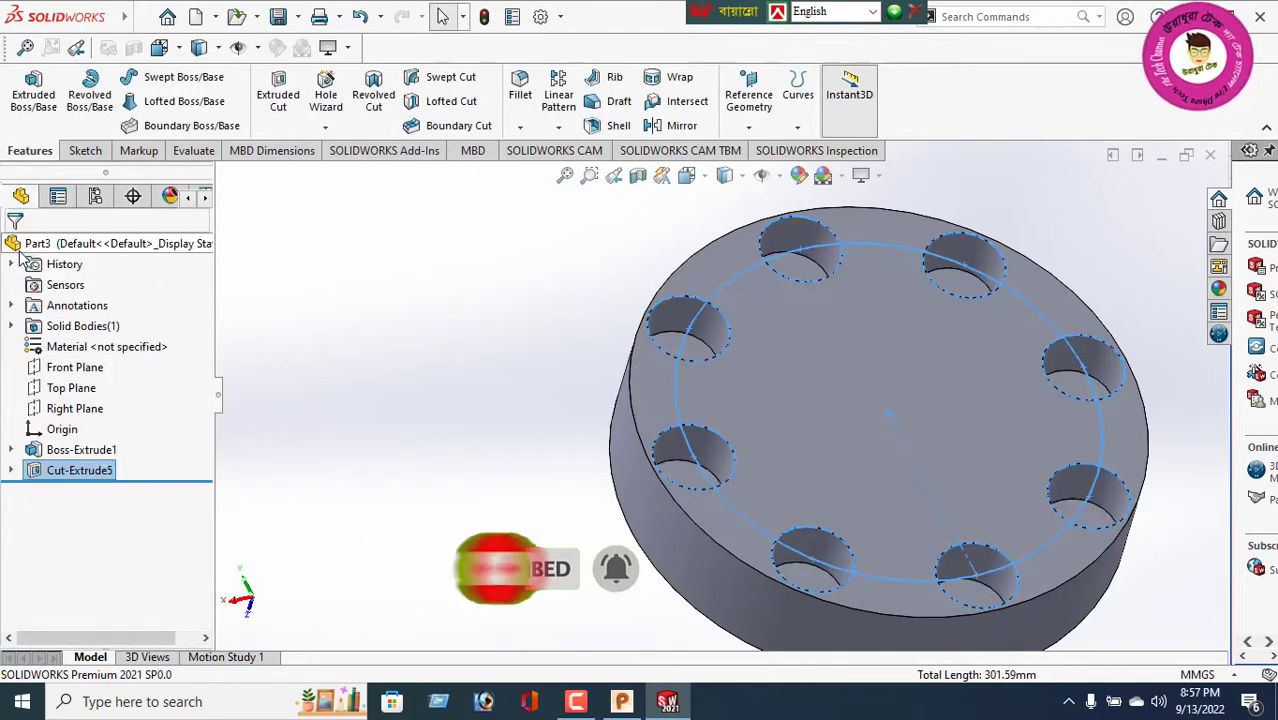
left_click(451, 359)
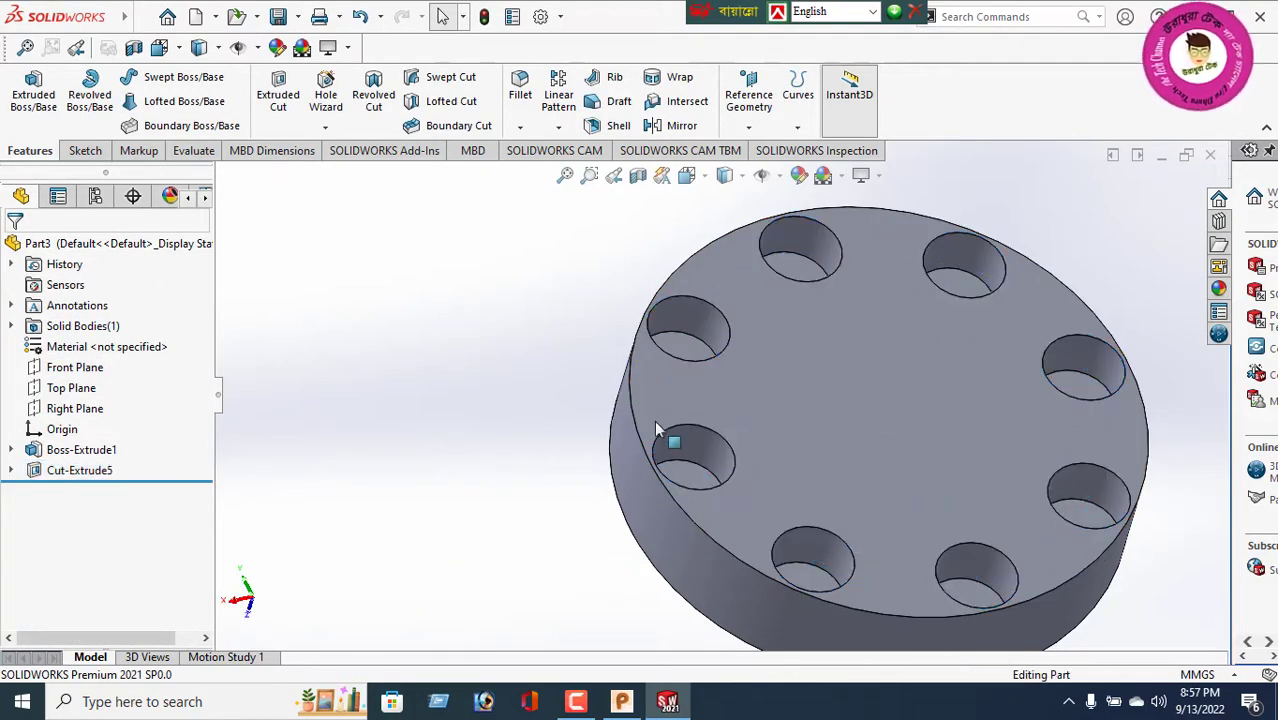
Step: On the drilled back face viewed normal to the screen, sketch a circle about 6 mm in diameter, concentric with the topmost hole
mouse_move(654, 420)
middle_mouse_down()
mouse_move(800, 491)
mouse_move(807, 448)
mouse_move(782, 448)
mouse_move(771, 465)
middle_mouse_up()
scroll(765, 470, "down", 3)
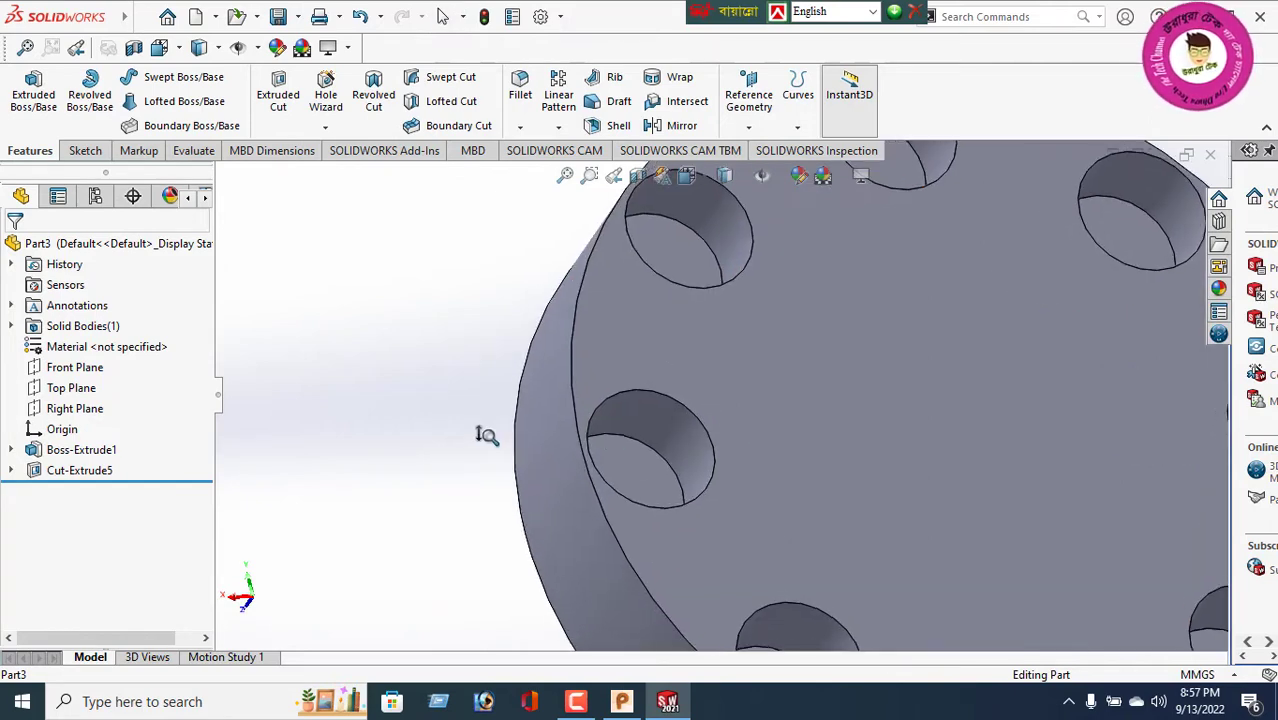
left_click(932, 446)
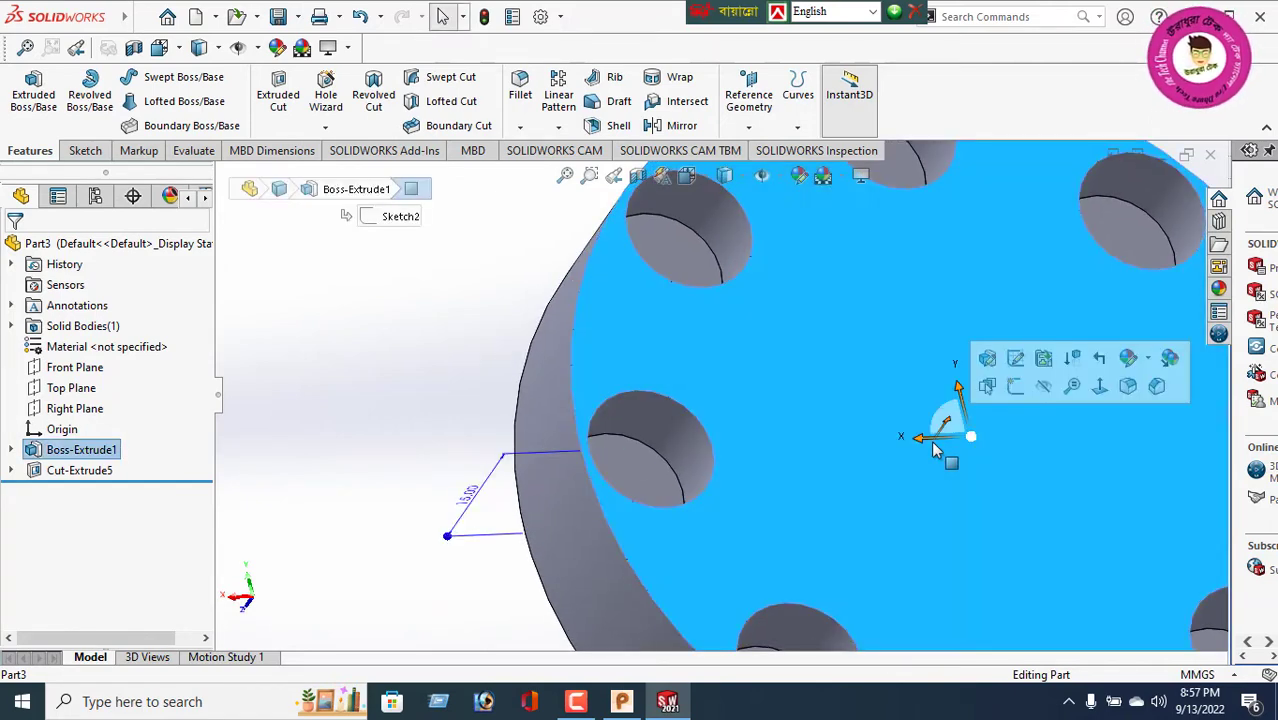
left_click(1100, 392)
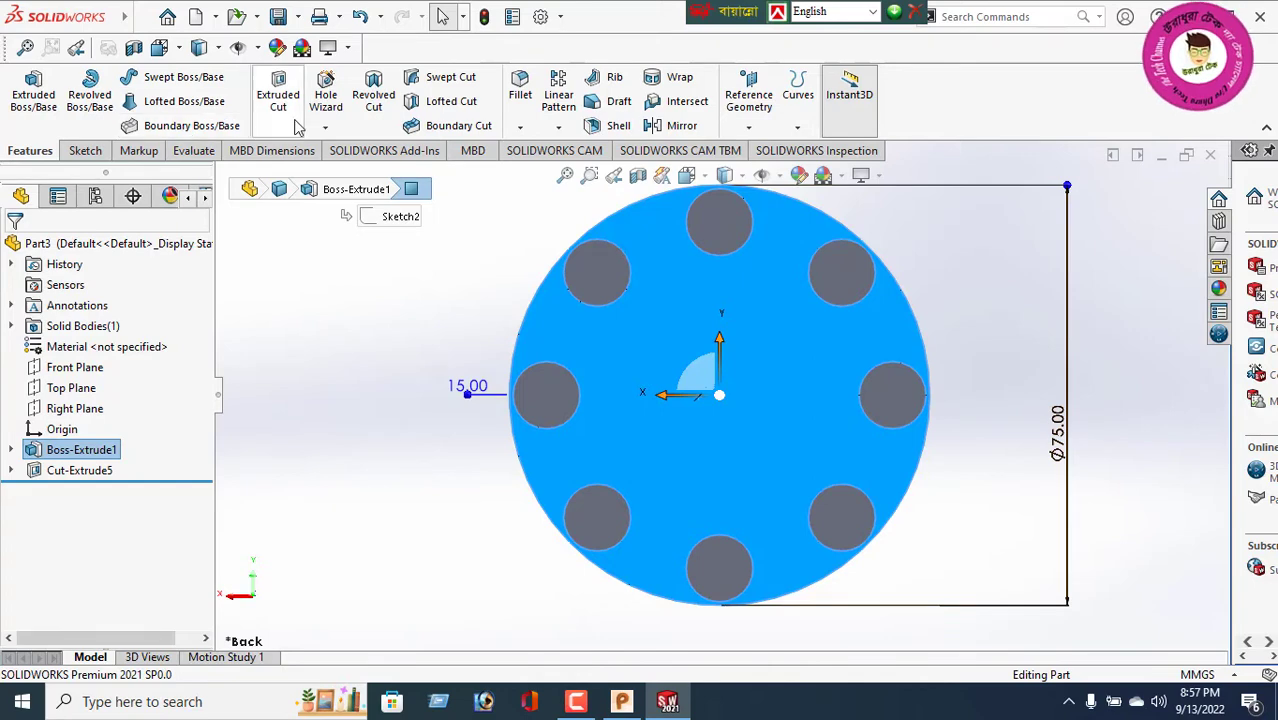
left_click(86, 151)
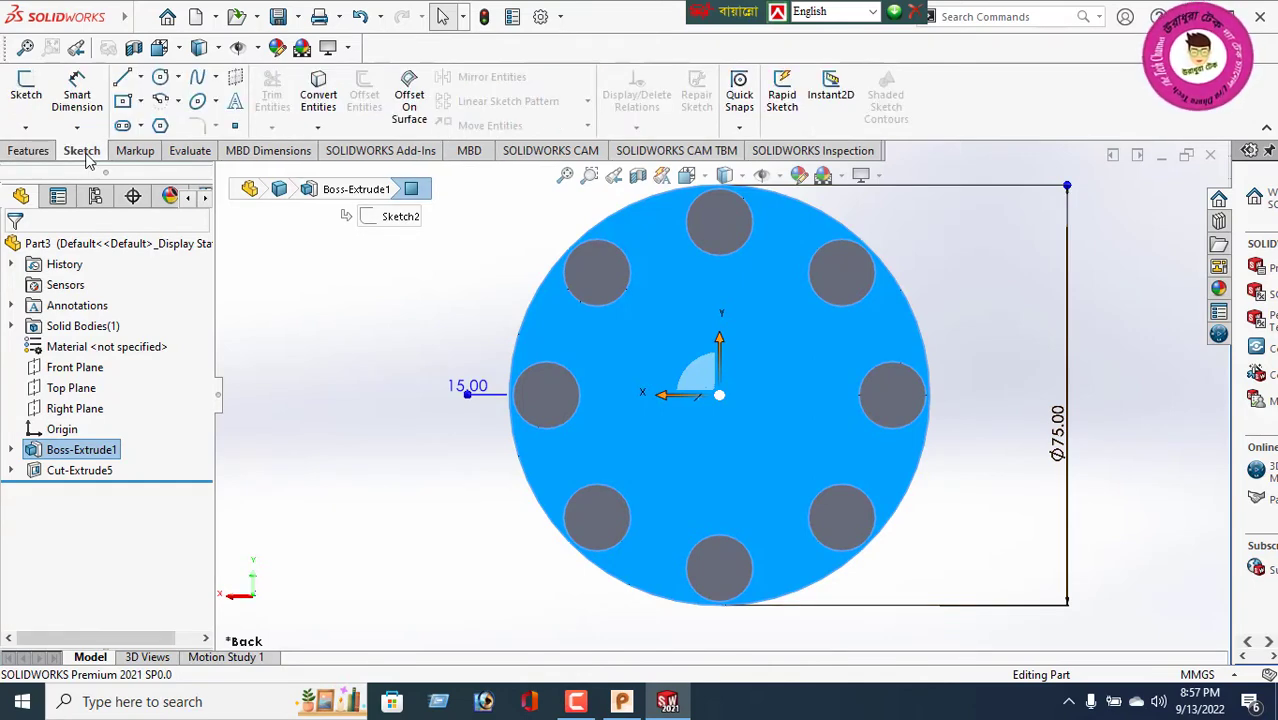
left_click(161, 80)
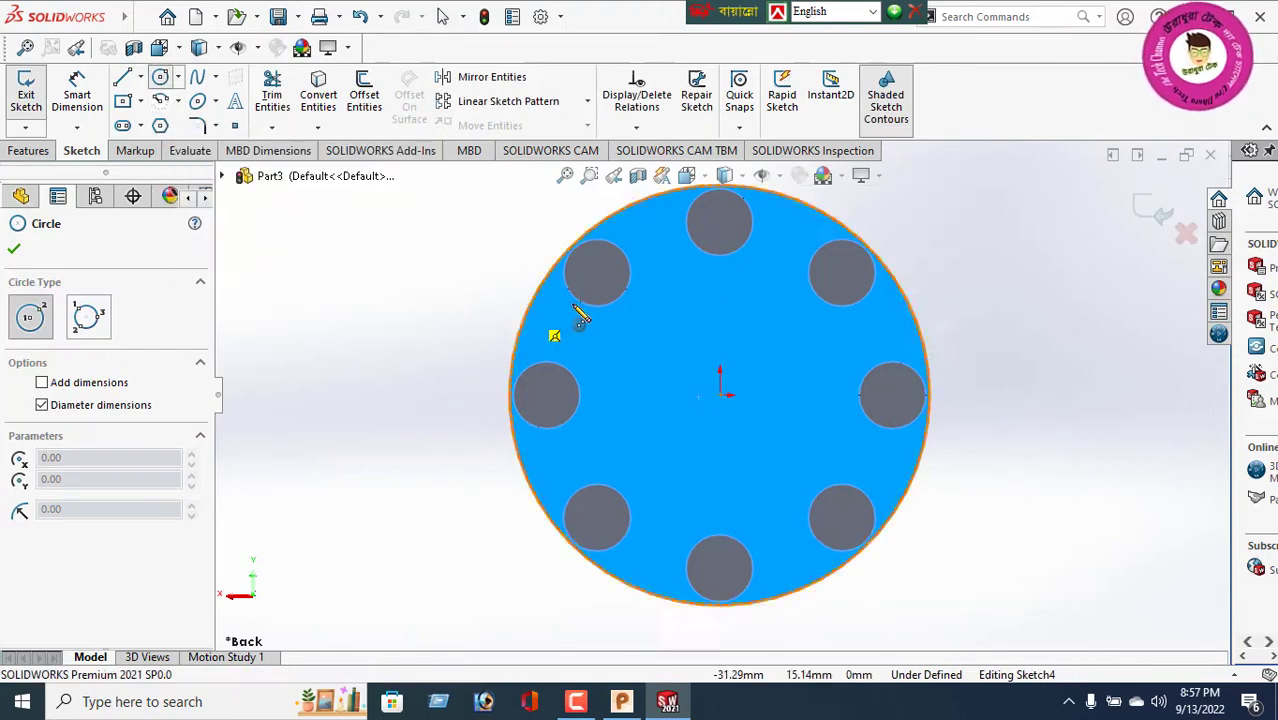
left_click(720, 222)
left_click(738, 238)
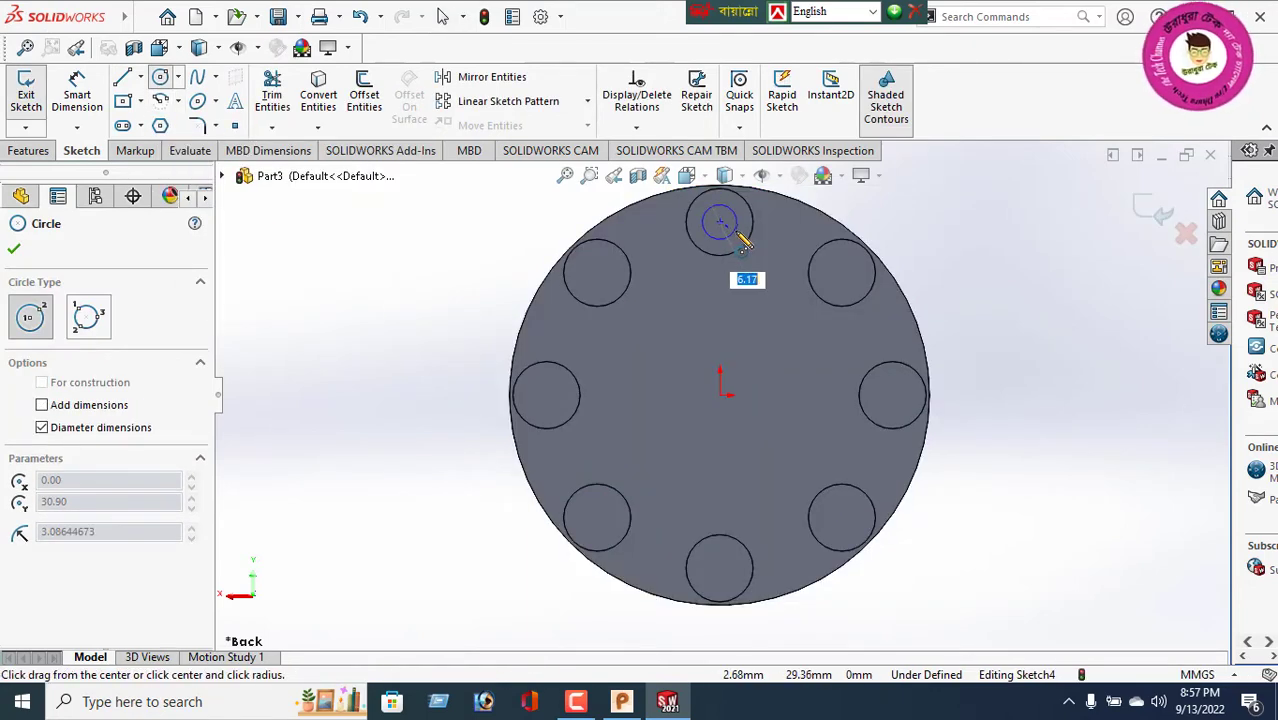
key("Return")
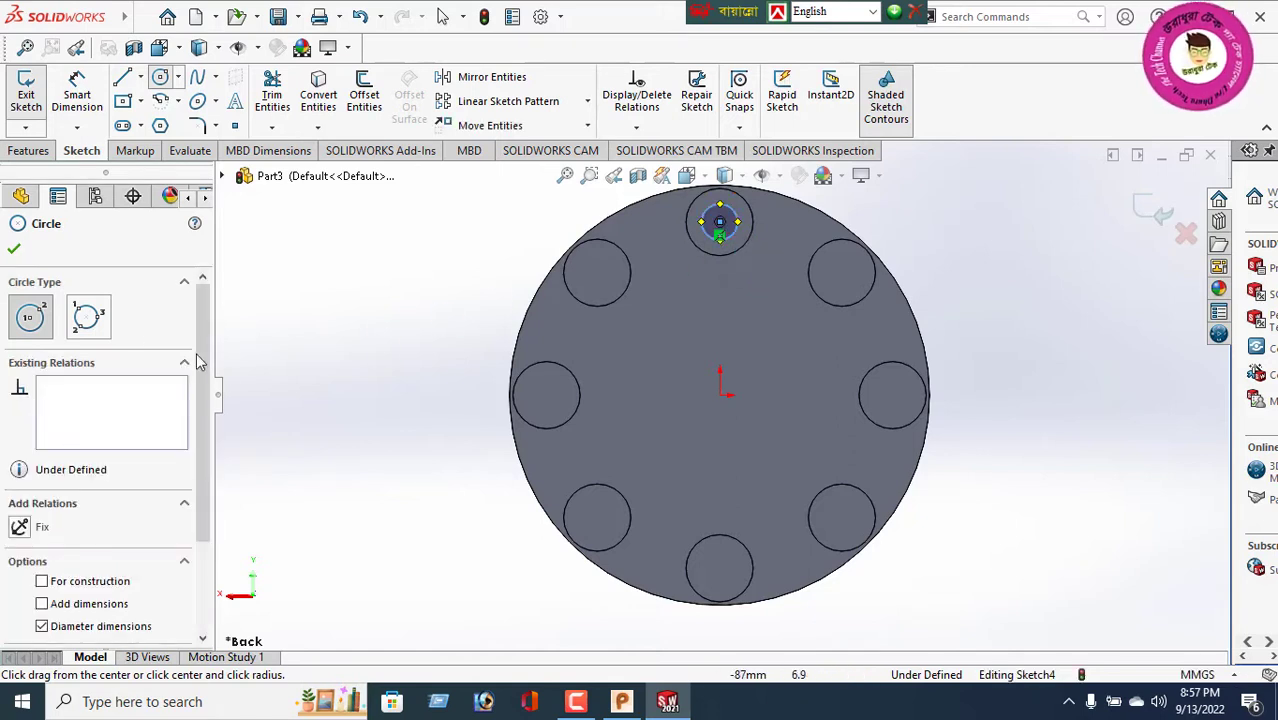
Step: Dimension the diameter of the small circle inside the topmost hole as 6 mm
left_click(14, 251)
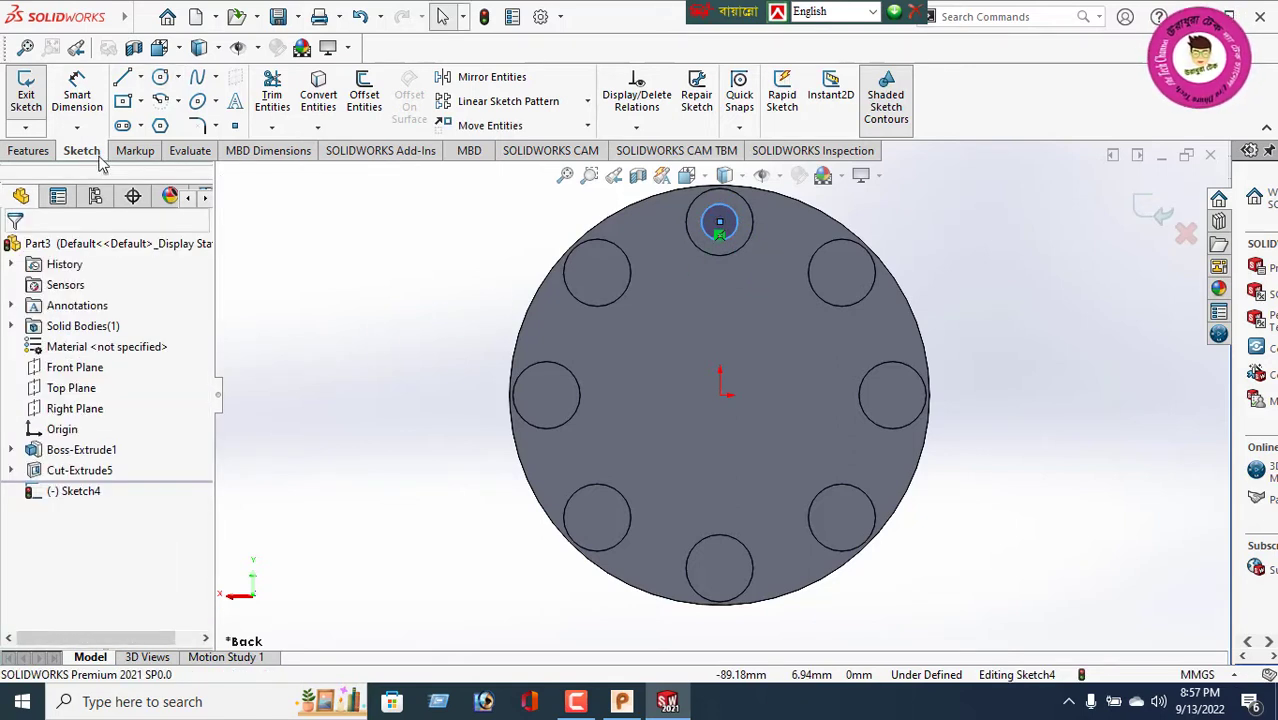
left_click(78, 100)
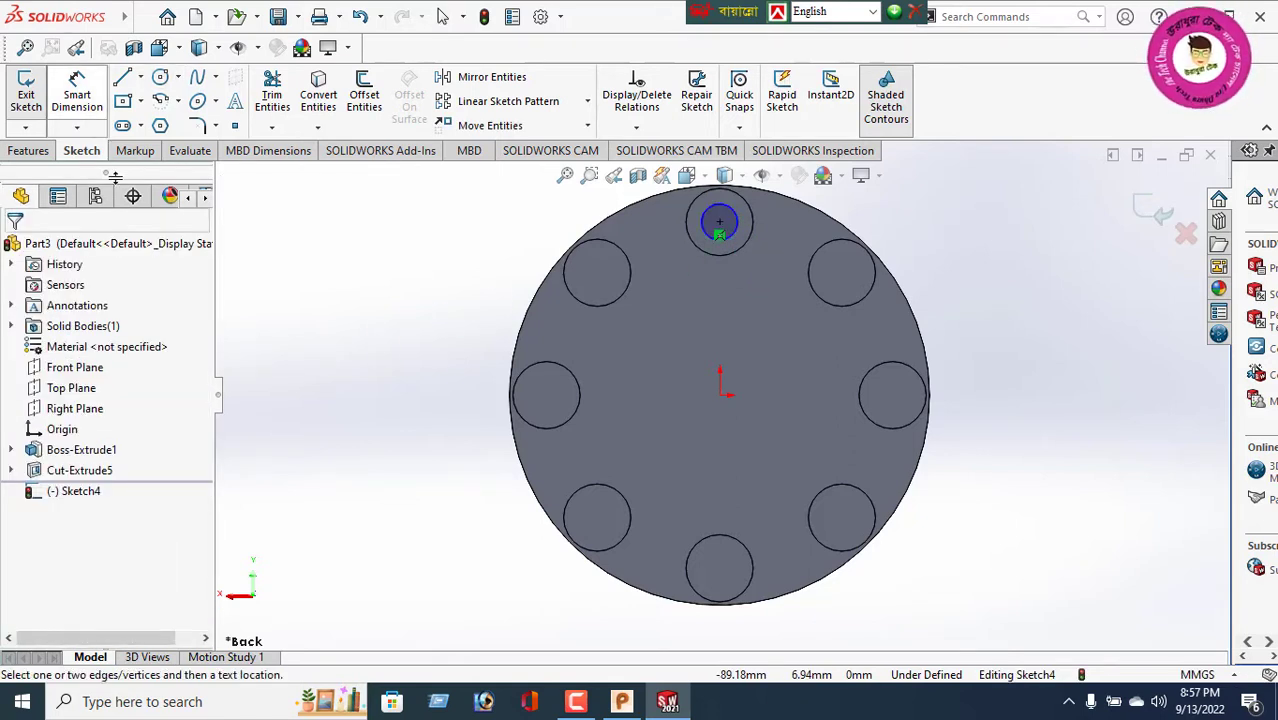
left_click(738, 226)
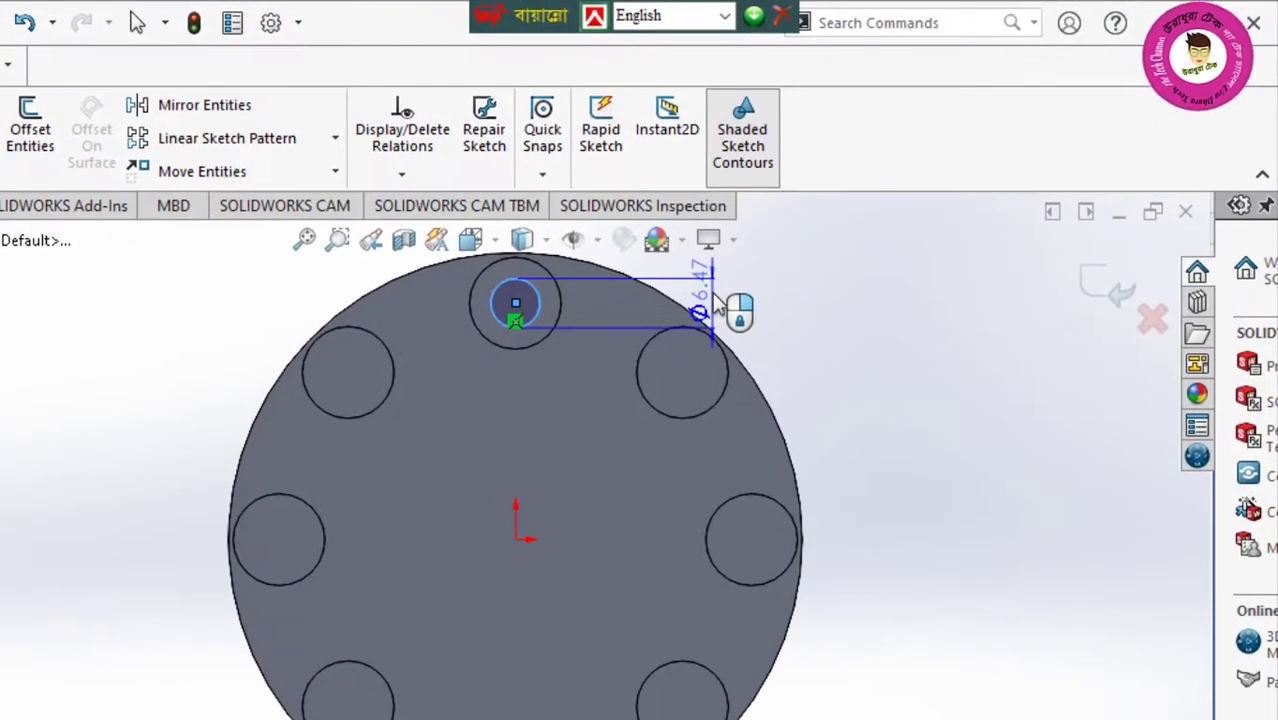
left_click(736, 298)
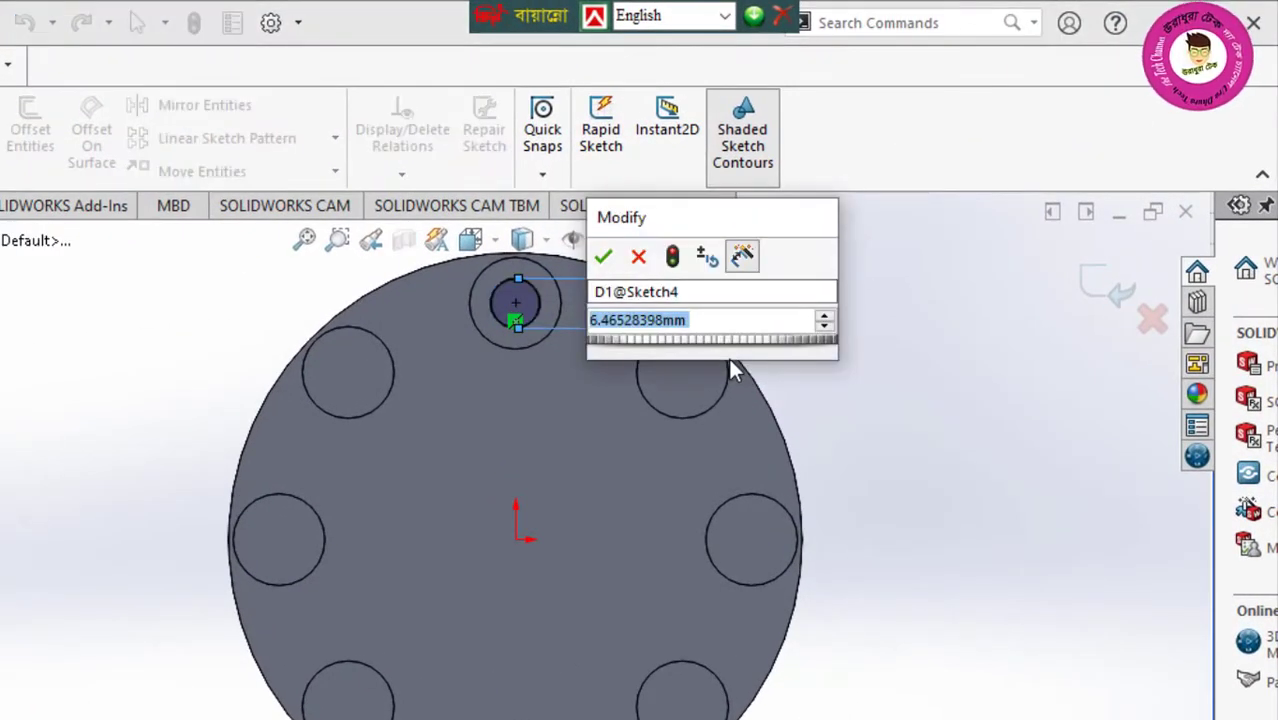
type("6")
key("Return")
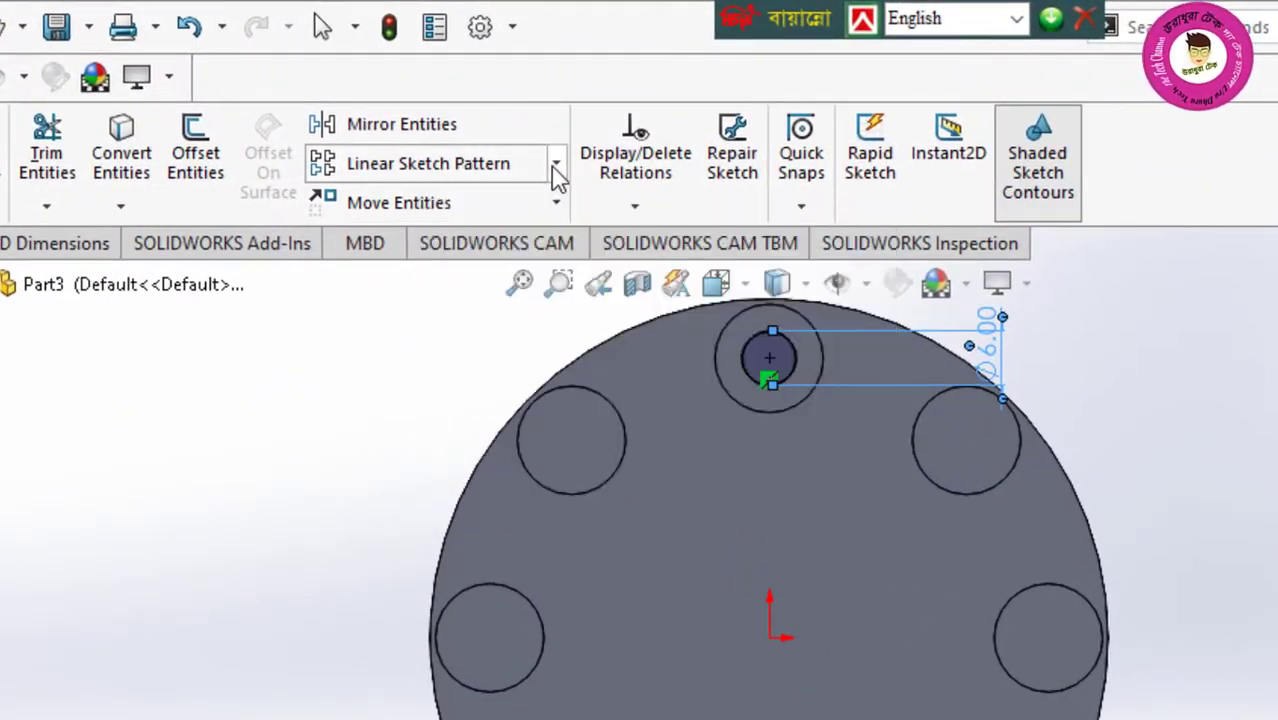
Step: Create a circular sketch pattern of the 6 mm circle about the origin with 8 equally spaced instances over 360 degrees
left_click(554, 176)
left_click(474, 250)
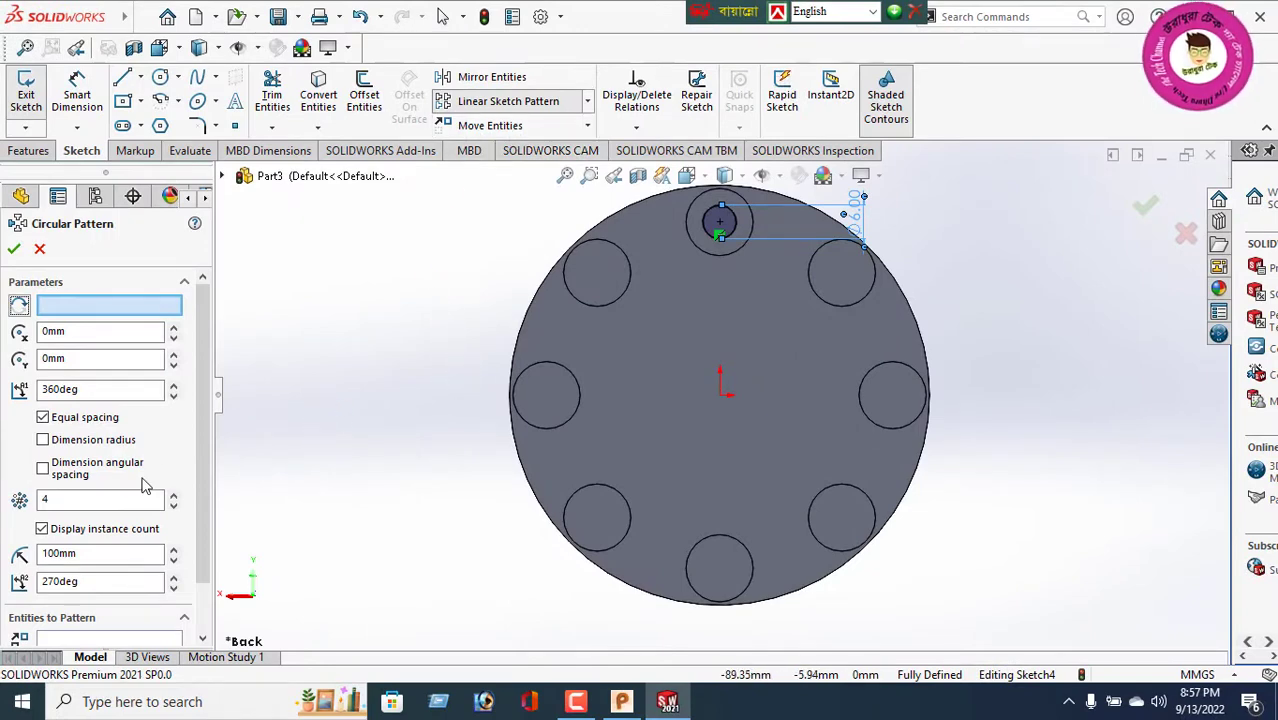
left_click(719, 224)
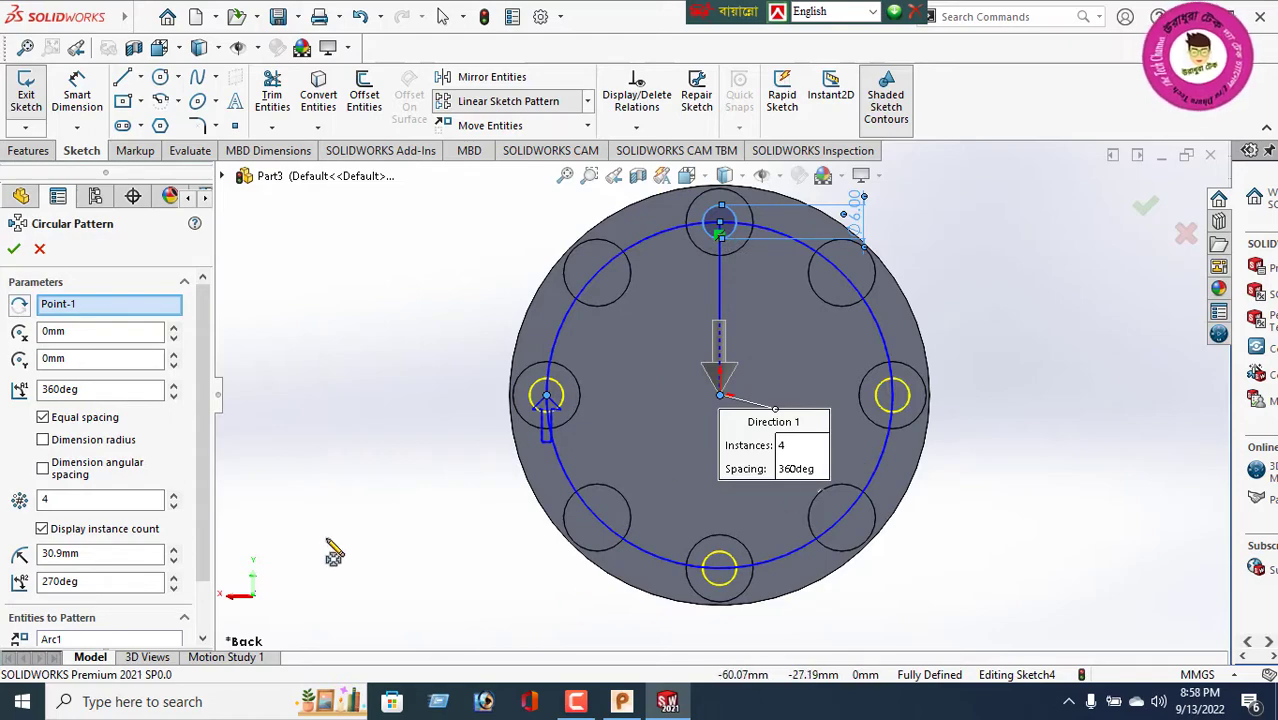
left_click_drag(78, 499, 40, 523)
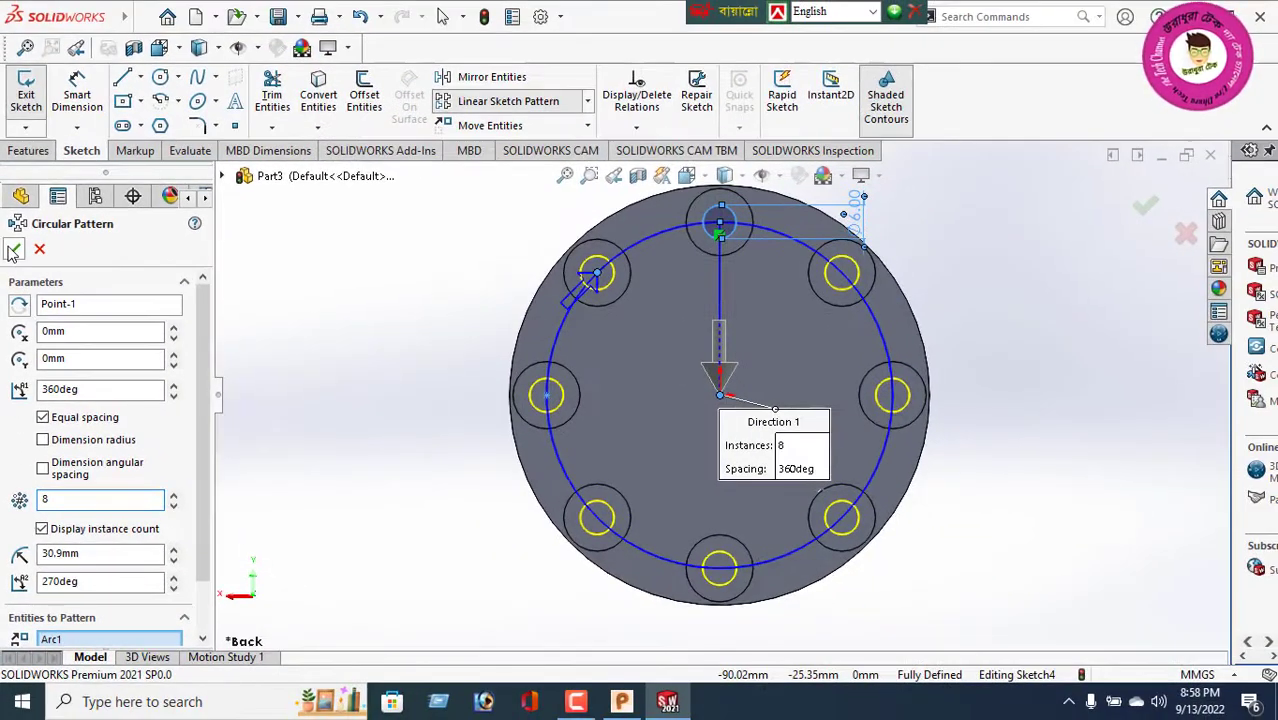
key("Return")
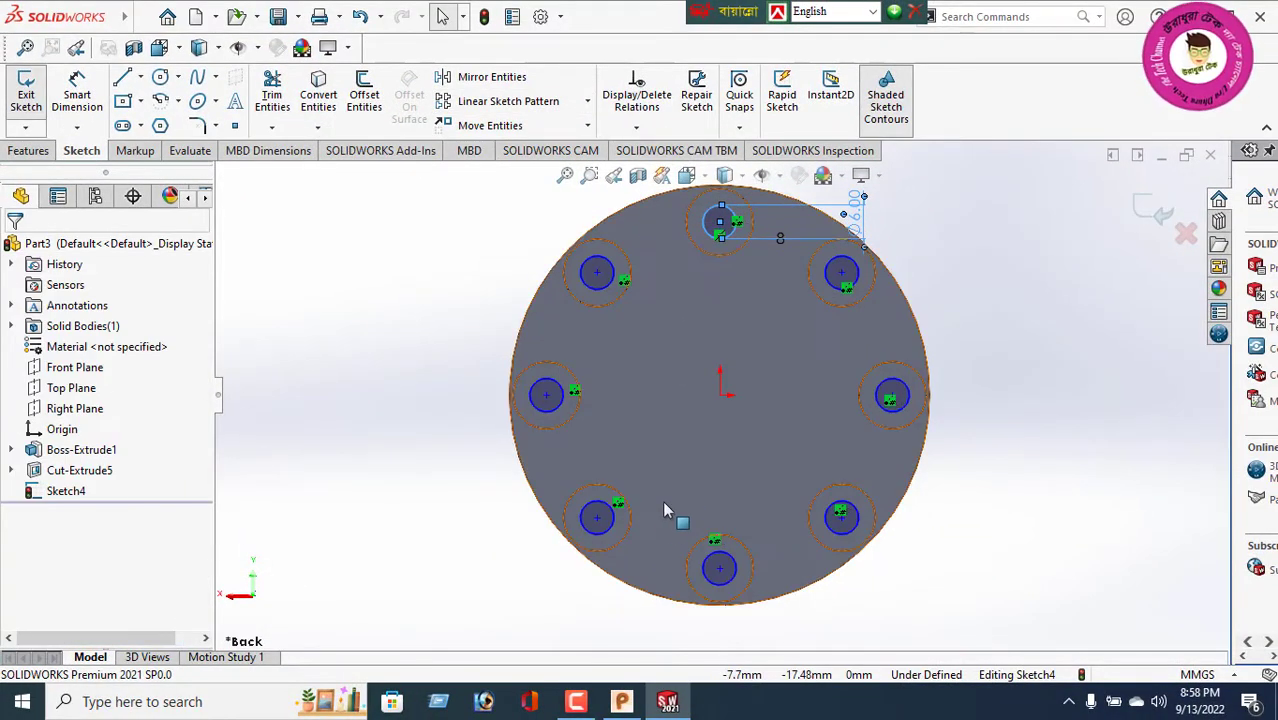
Step: Cut-extrude the eight patterned 6 mm circles through the whole disc using the Through All end condition
middle_click_drag(765, 516, 733, 404)
scroll(736, 412, "up", 2)
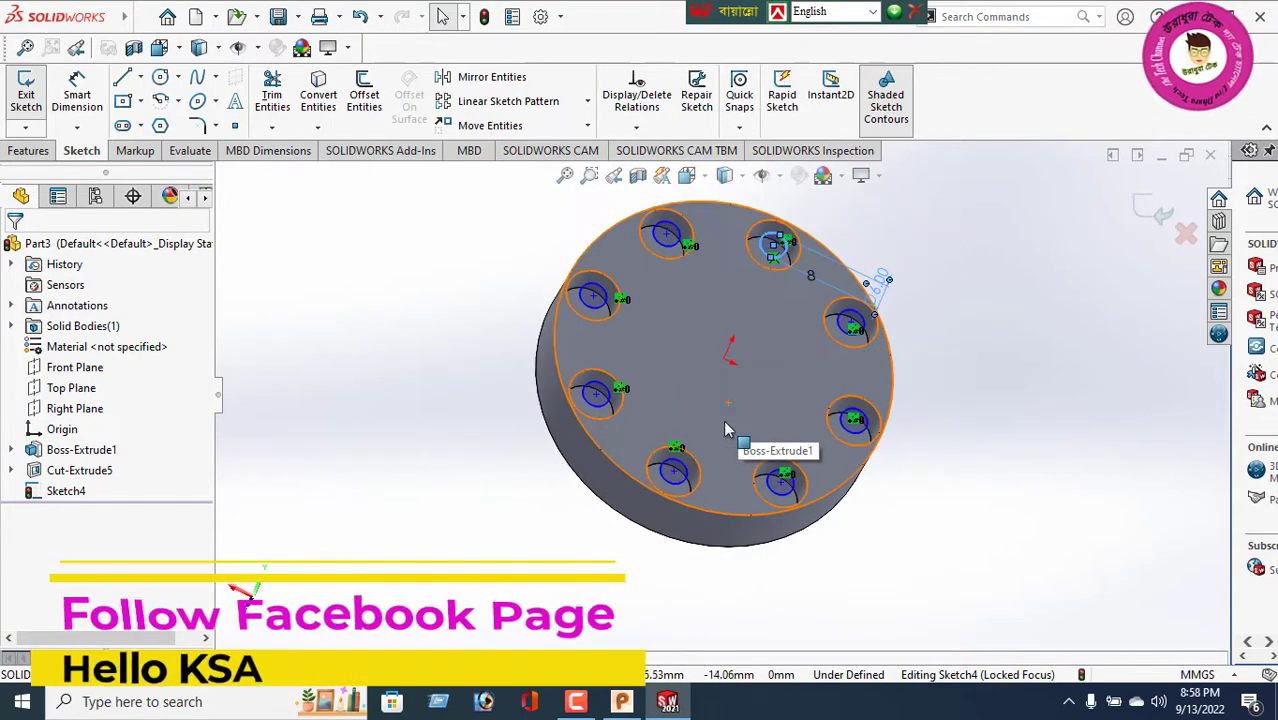
left_click(30, 151)
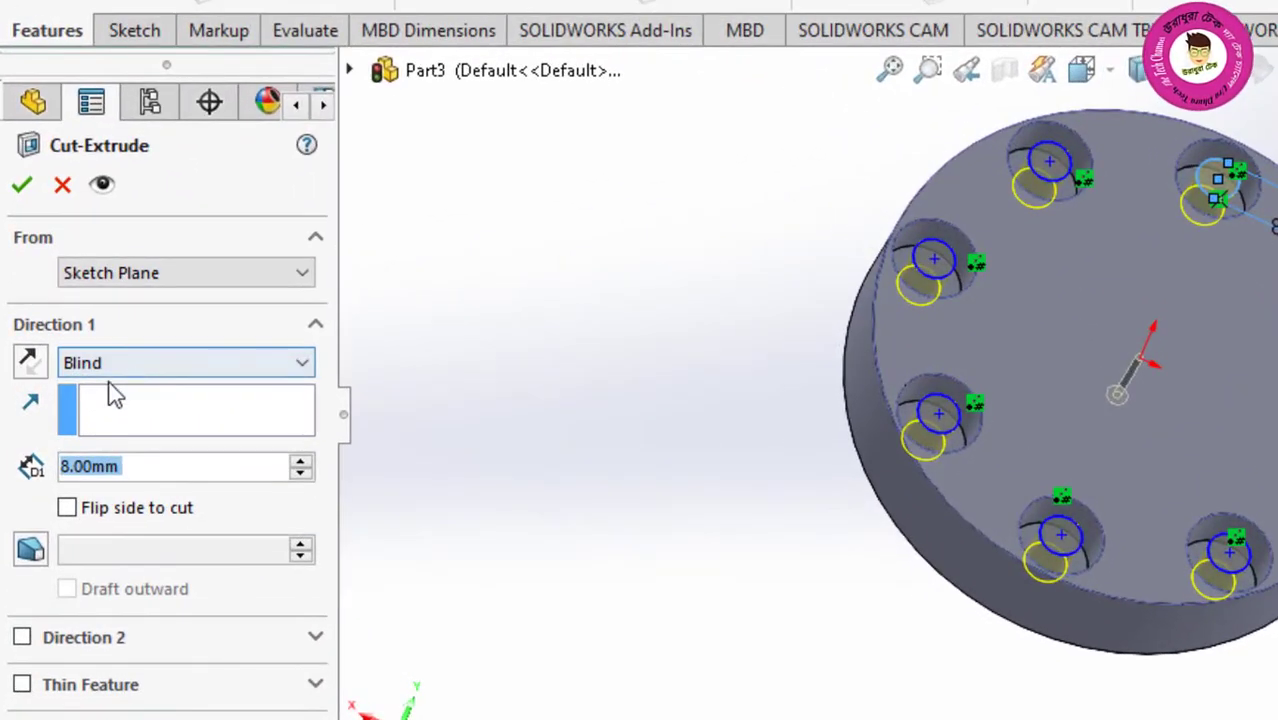
left_click(170, 370)
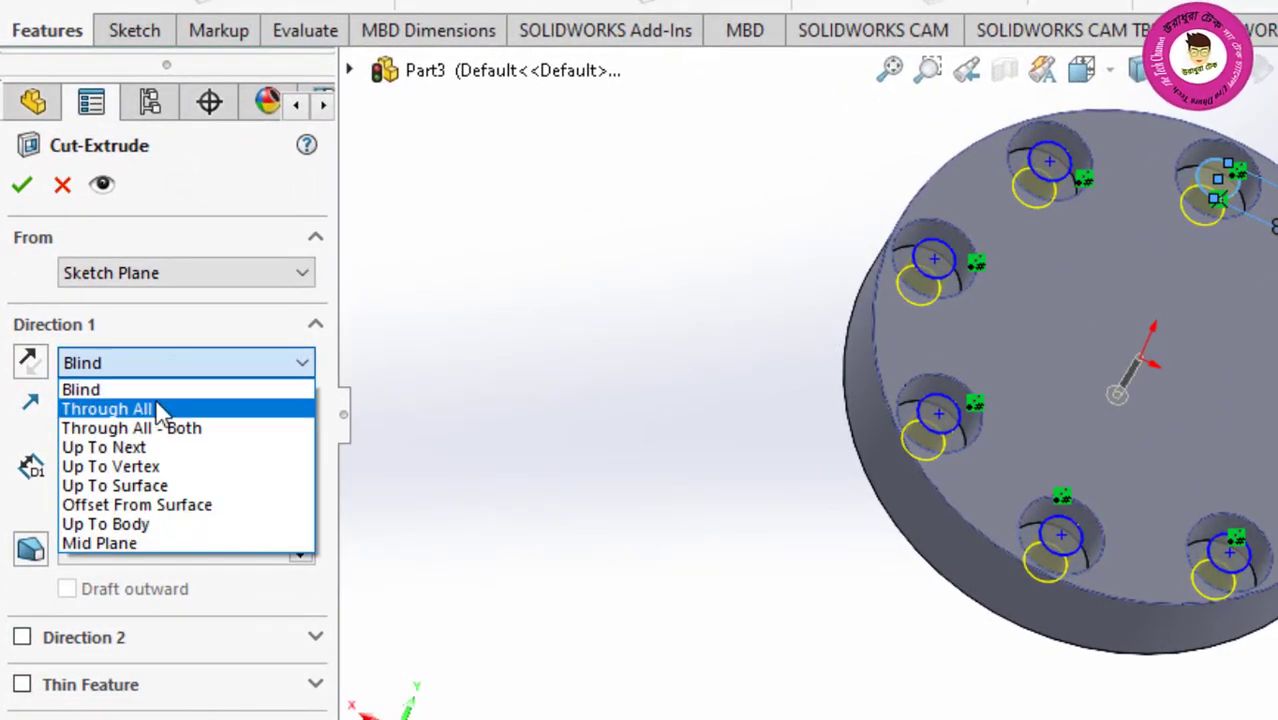
left_click(163, 408)
middle_click_drag(842, 600, 954, 482)
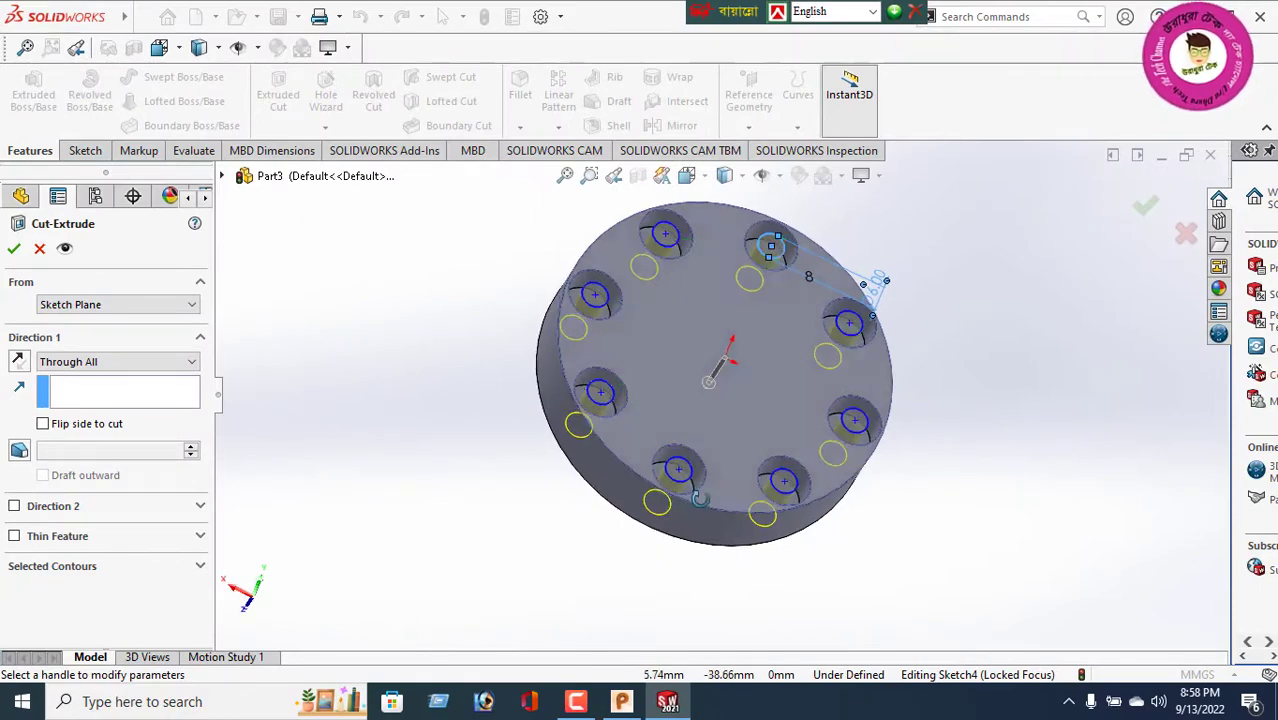
middle_click_drag(723, 451, 699, 398)
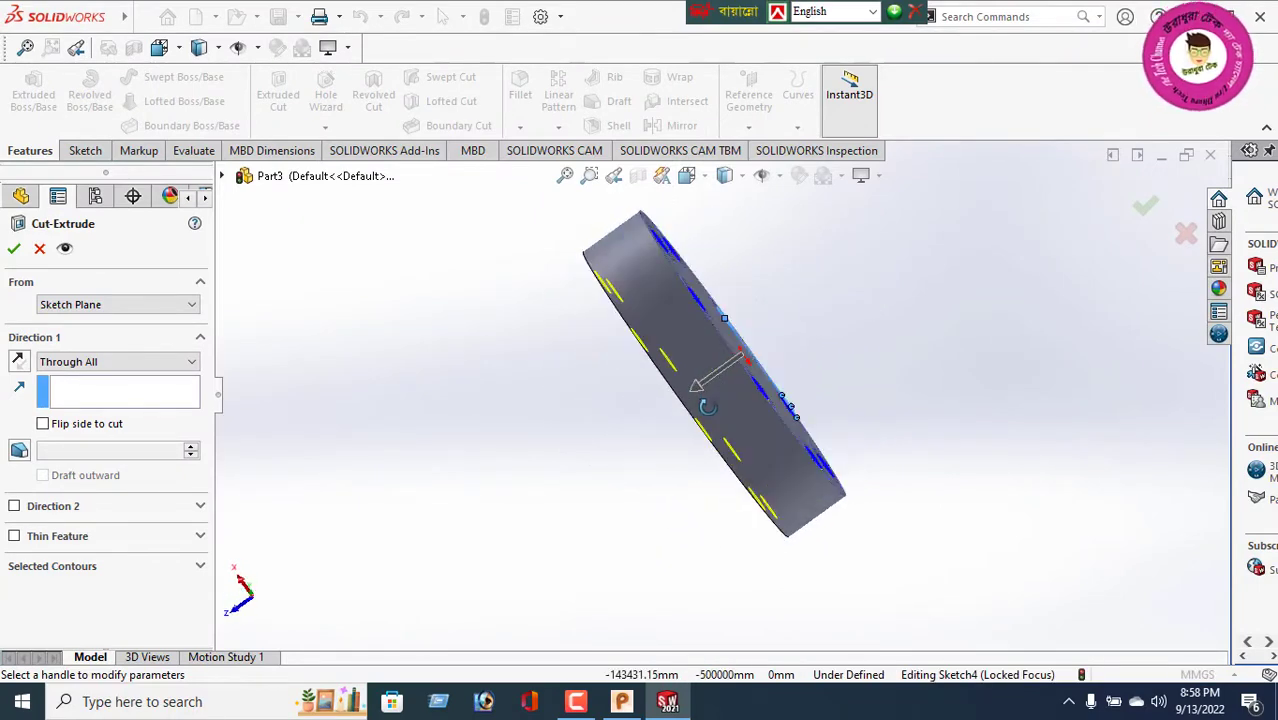
left_click(14, 250)
middle_click_drag(681, 482, 839, 508)
left_click(1026, 388)
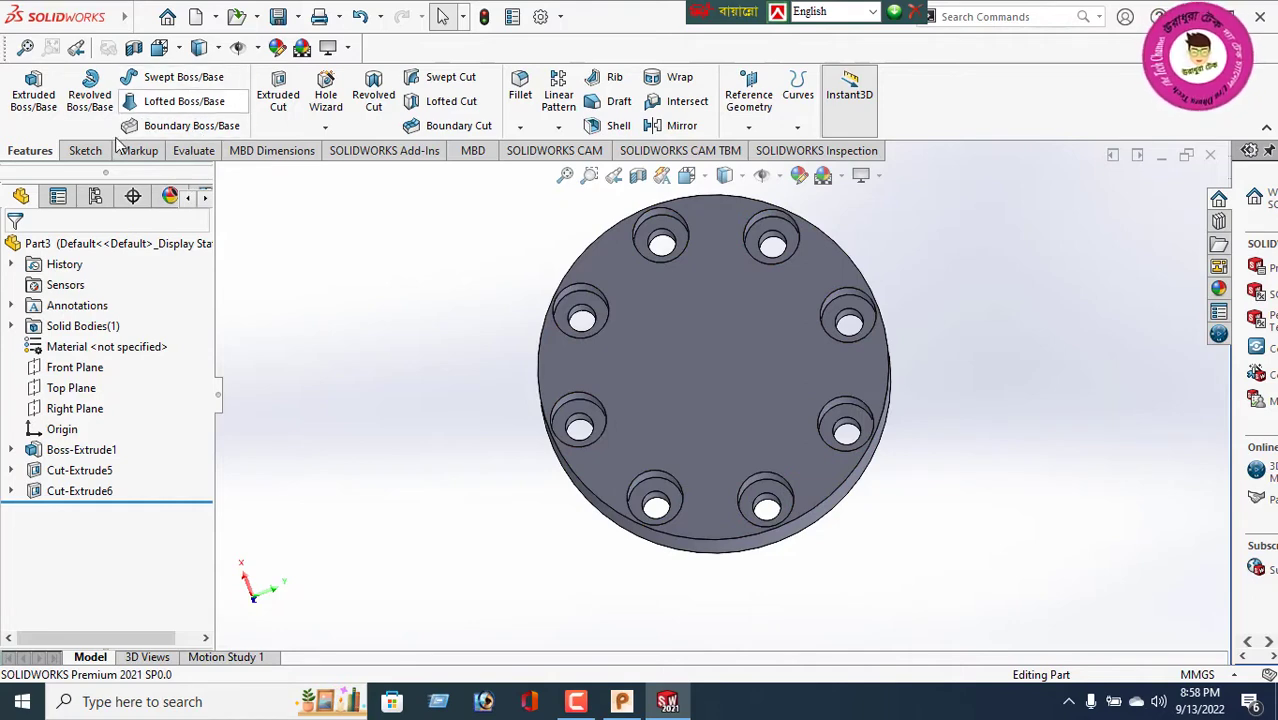
Step: On the counterbored back face viewed normal to the screen, sketch a circle about 27 mm in diameter centred on the origin
left_click(702, 346)
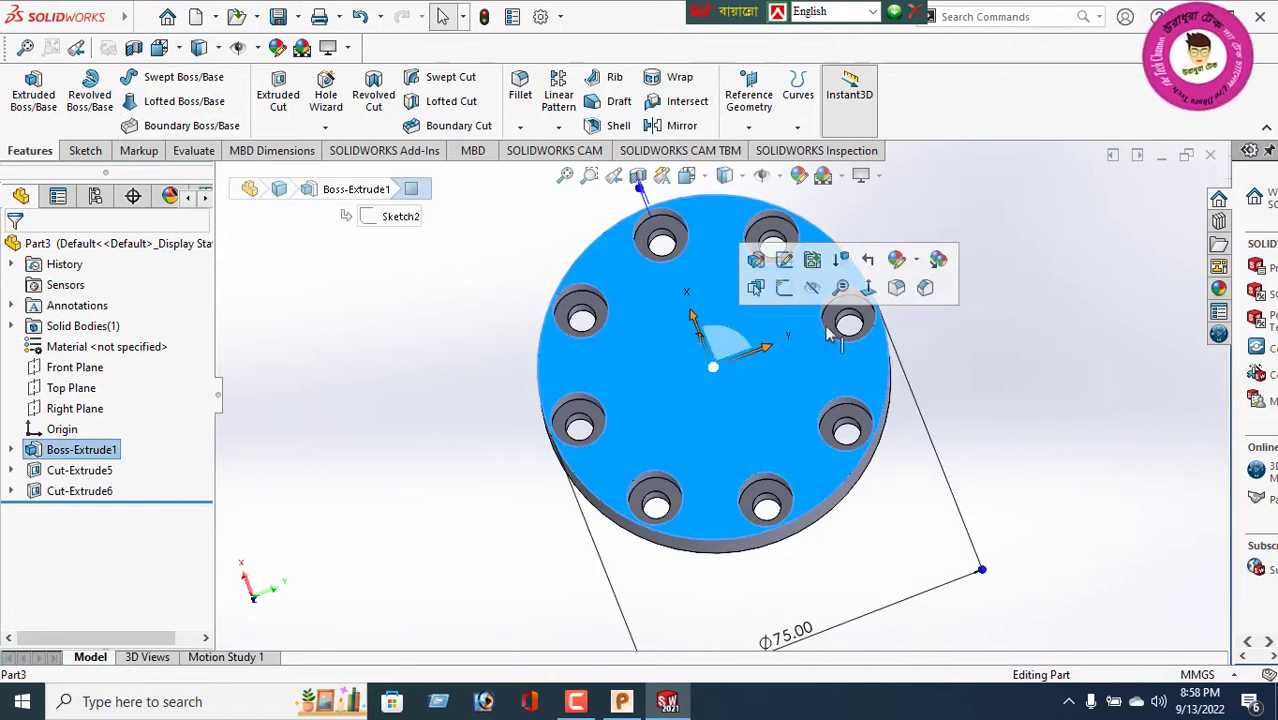
left_click(867, 288)
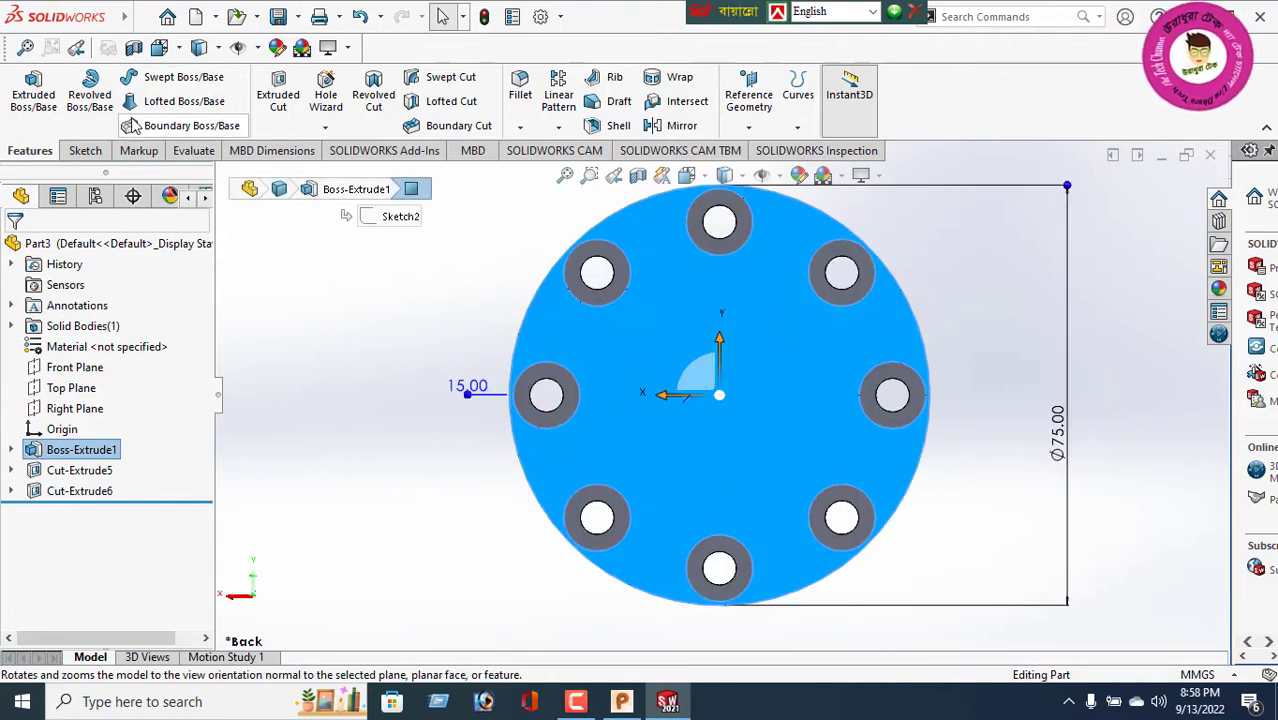
left_click(85, 151)
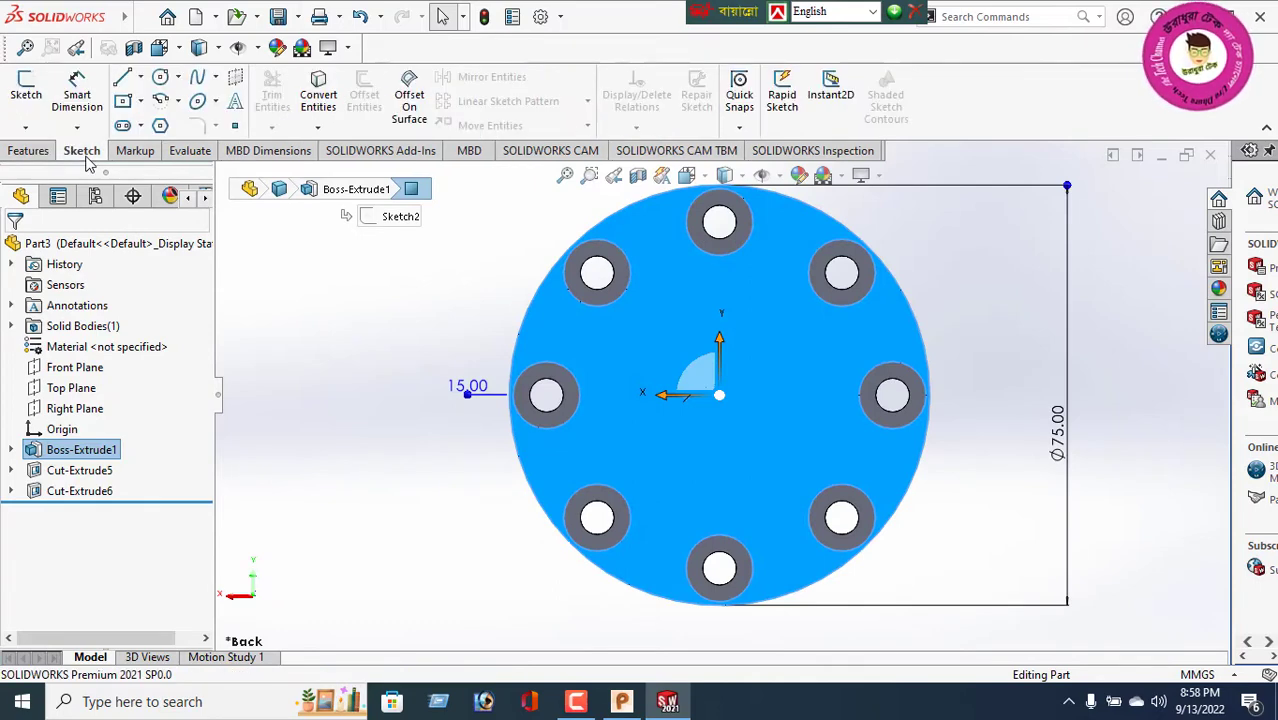
left_click(160, 80)
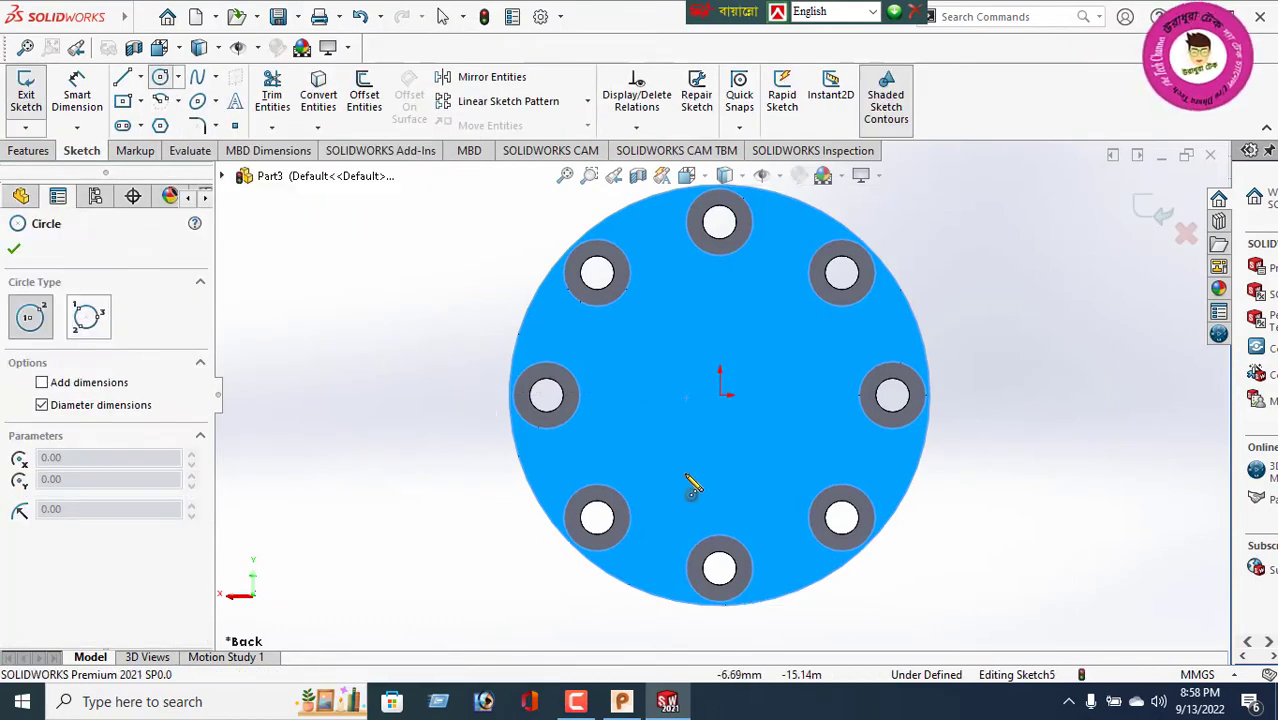
left_click(720, 396)
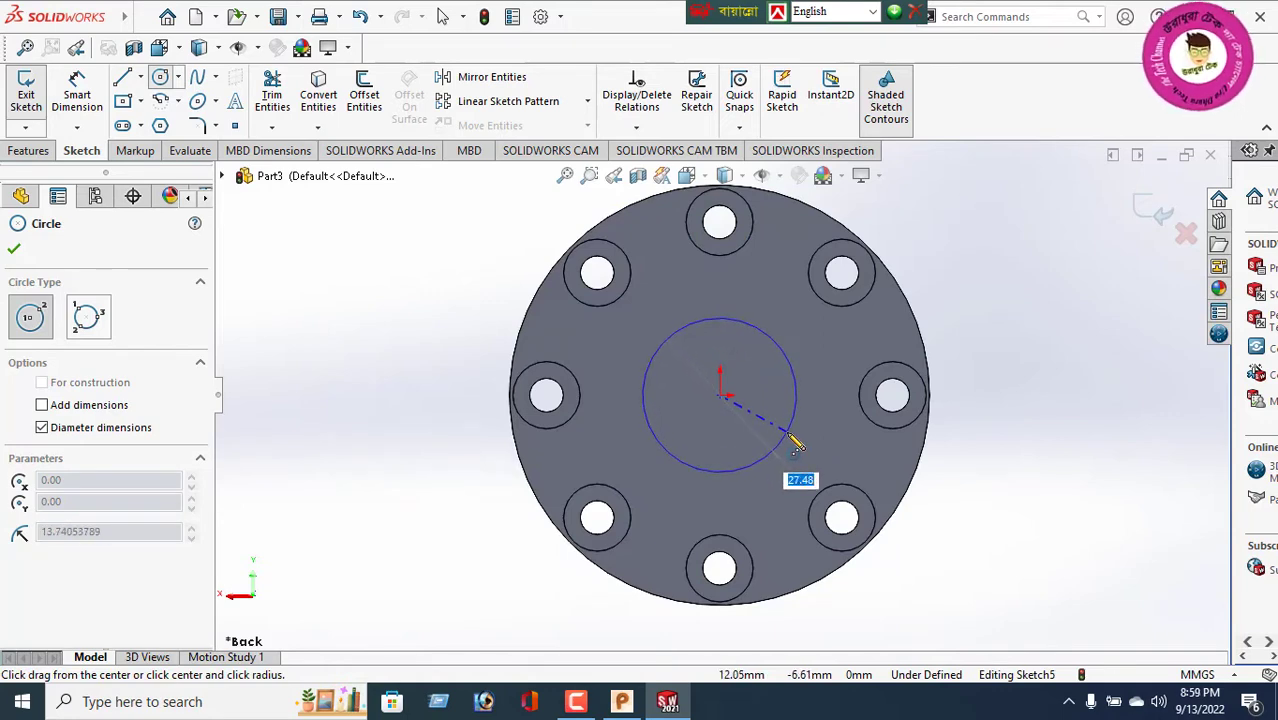
left_click(790, 438)
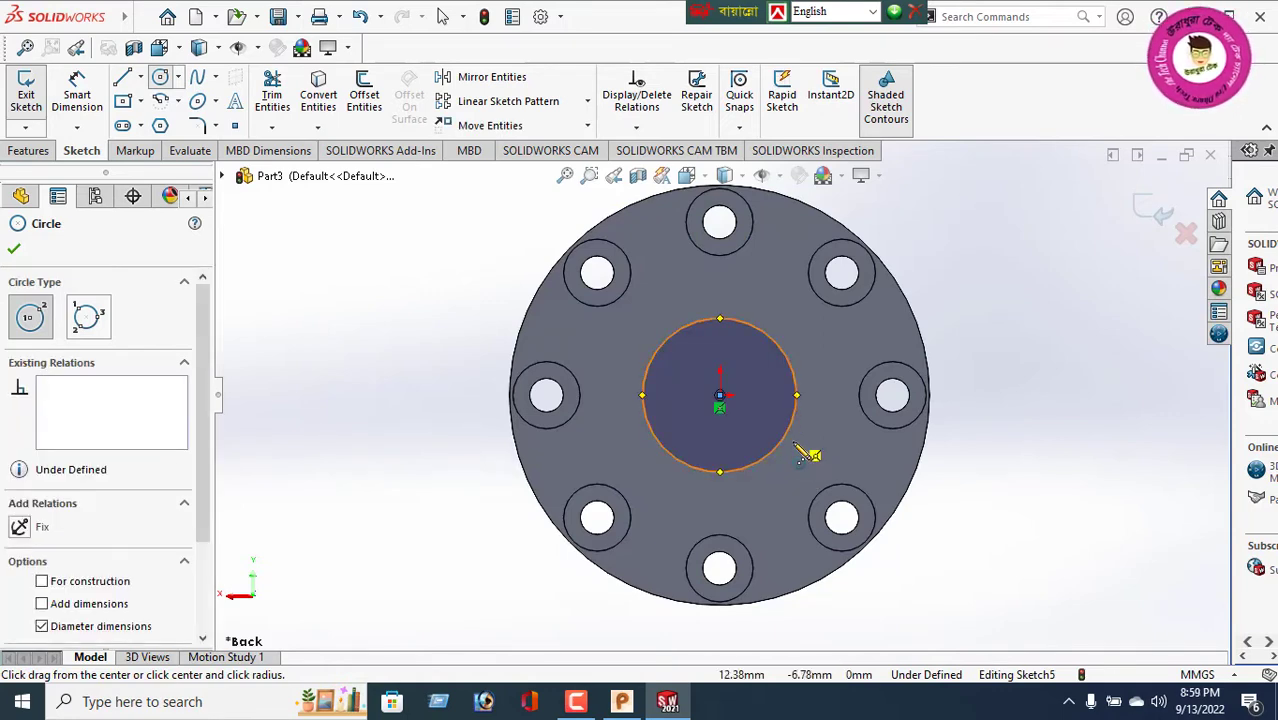
left_click(14, 250)
Step: Dimension the central circle's diameter as 45 mm
left_click(84, 106)
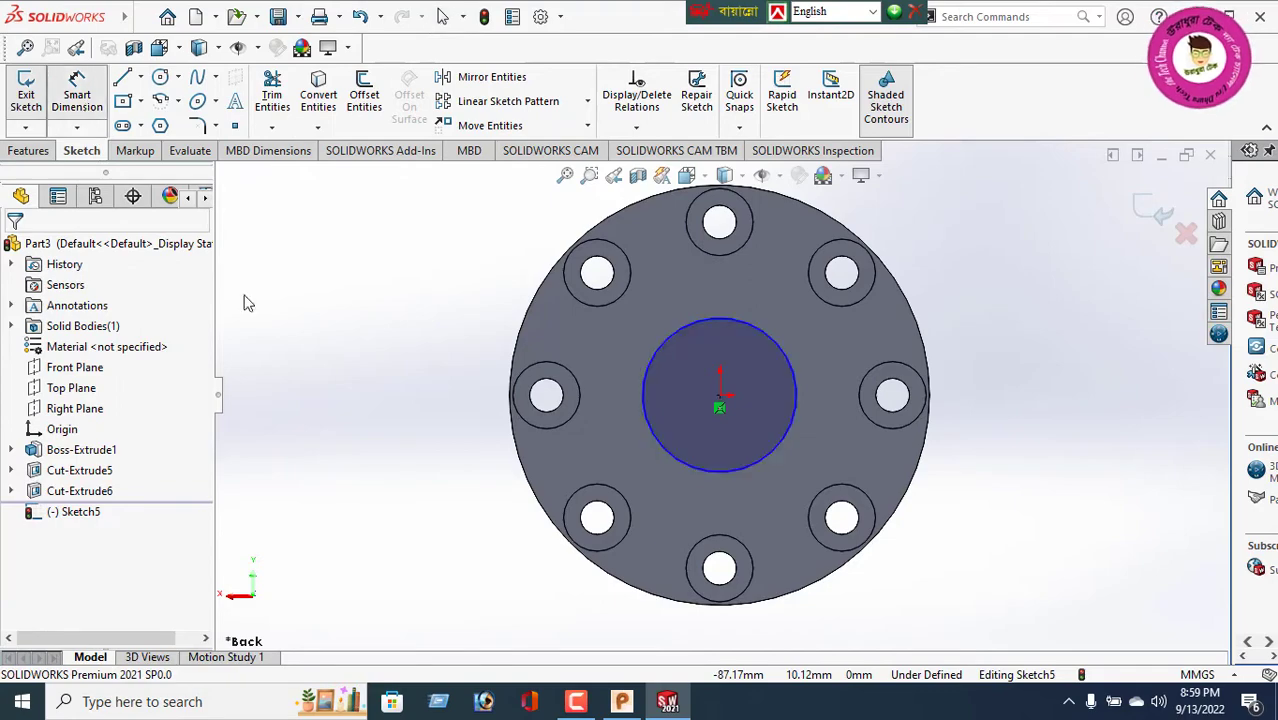
left_click(648, 388)
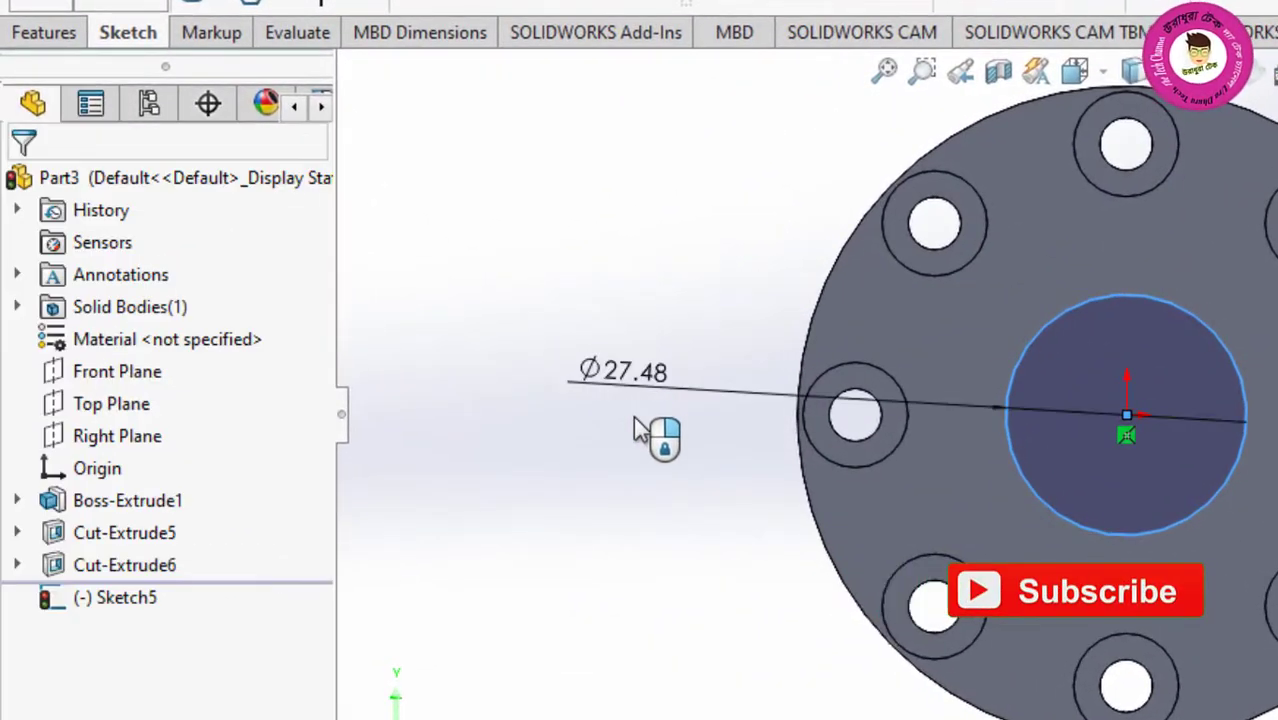
left_click(407, 401)
type("45")
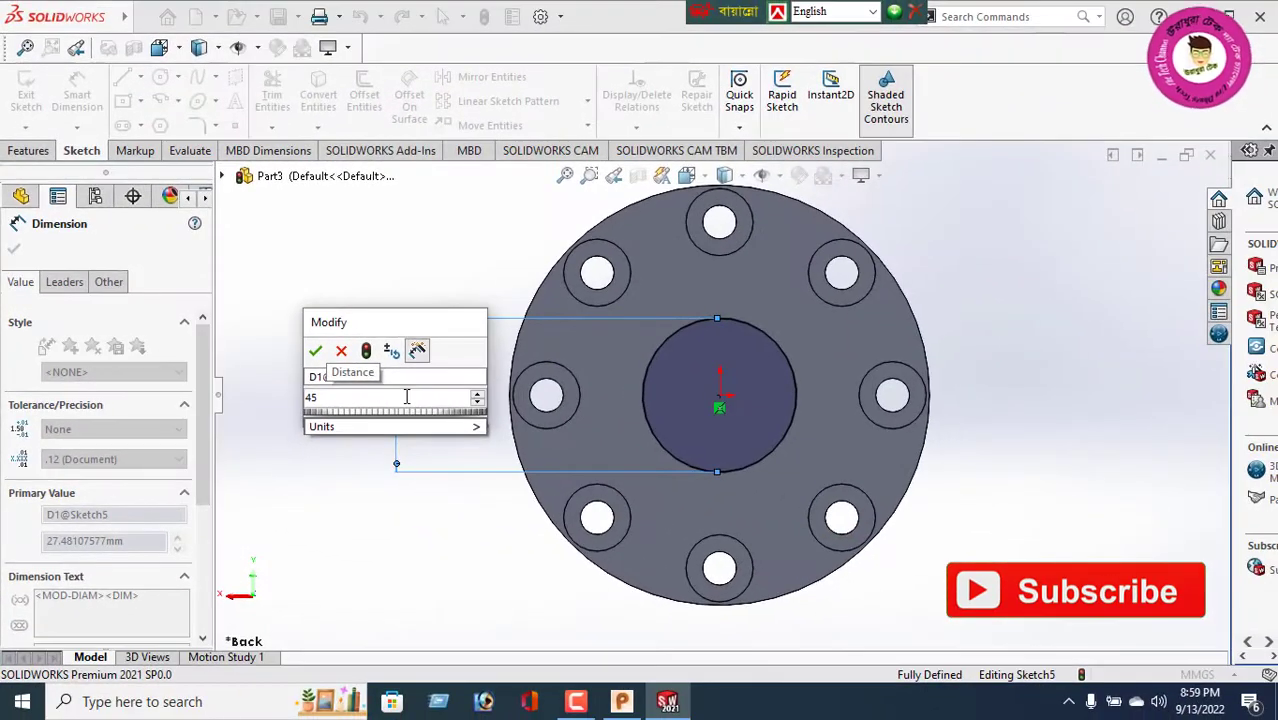
key("Return")
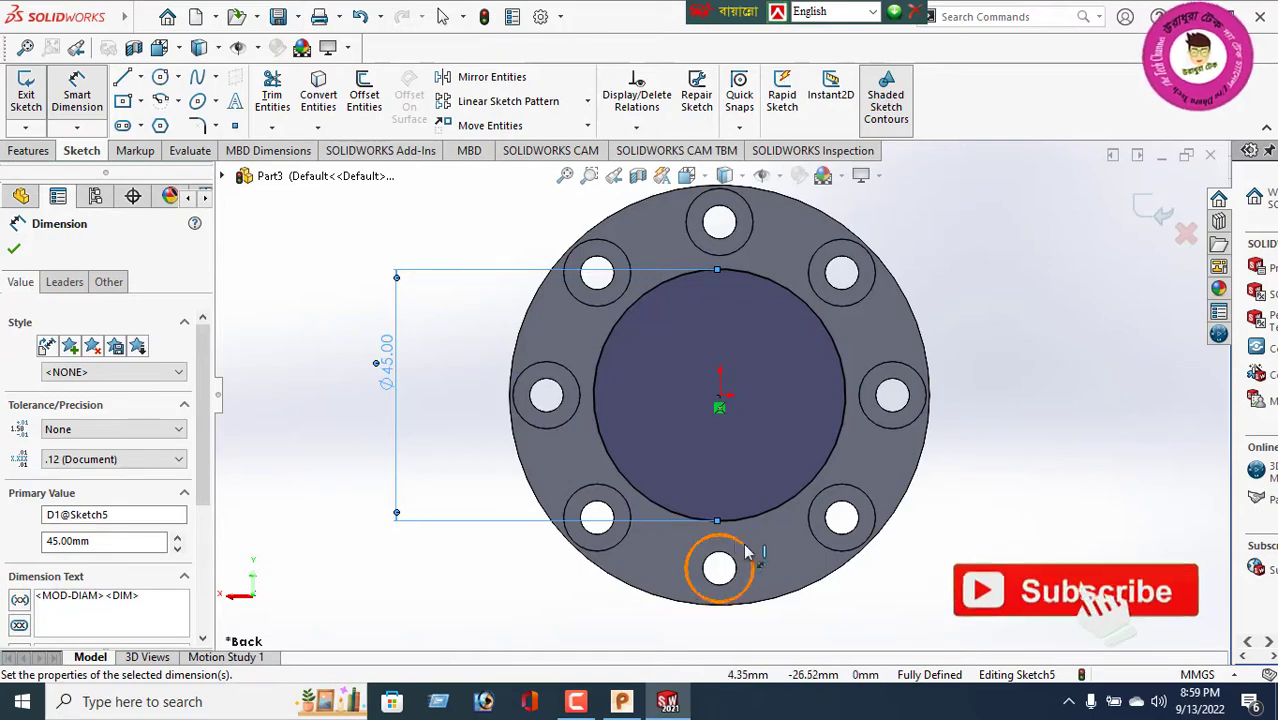
left_click(13, 248)
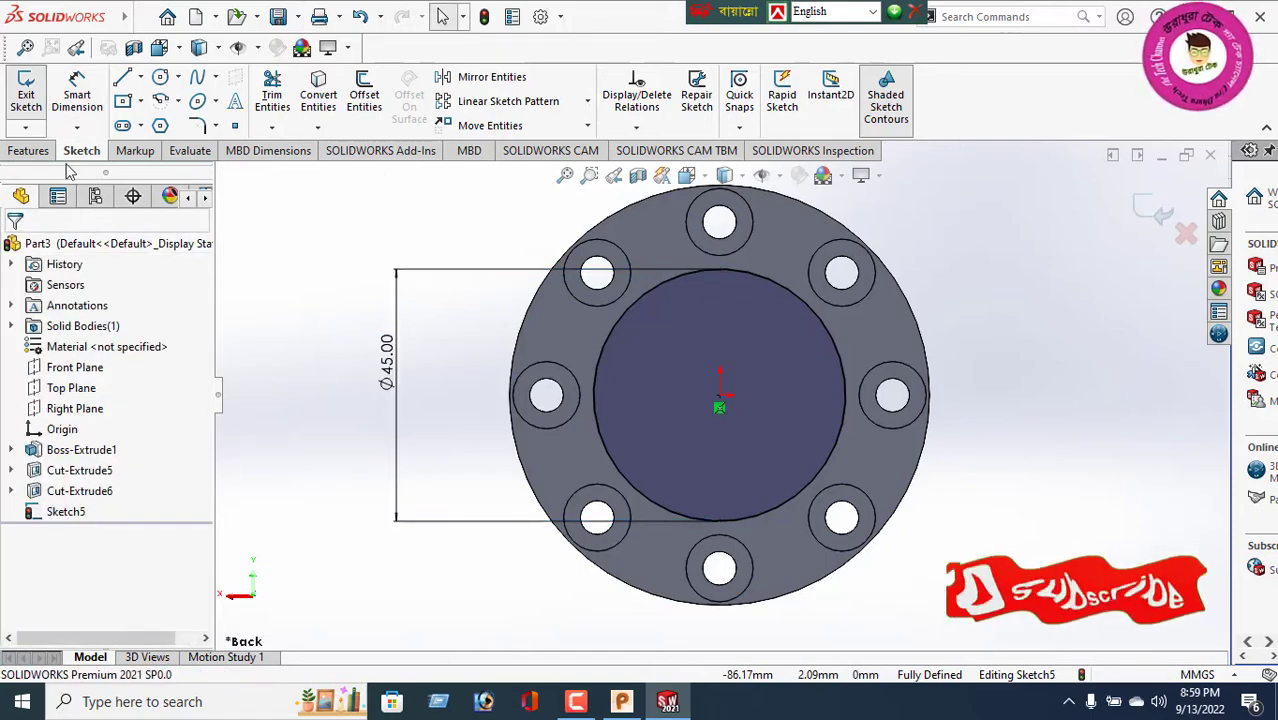
Step: Extrude the 45 mm circle outward from the disc as a merged boss with a blind depth of 20 mm
left_click(28, 150)
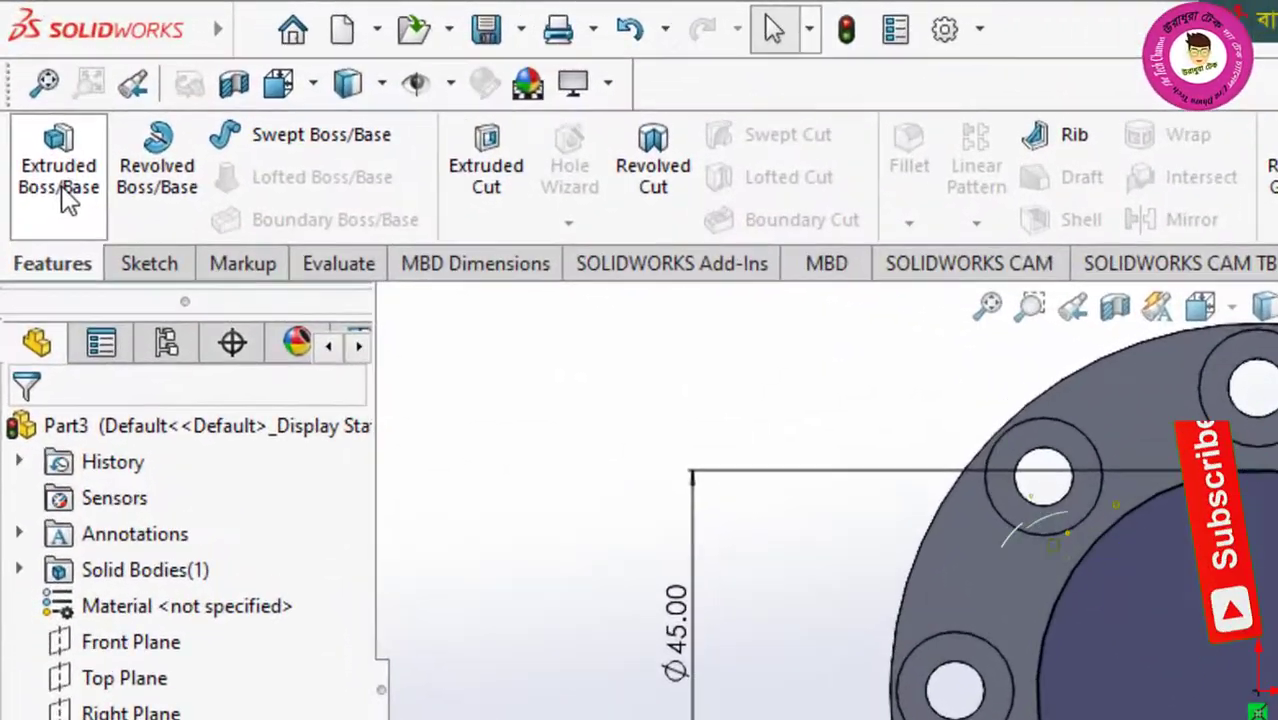
left_click(62, 185)
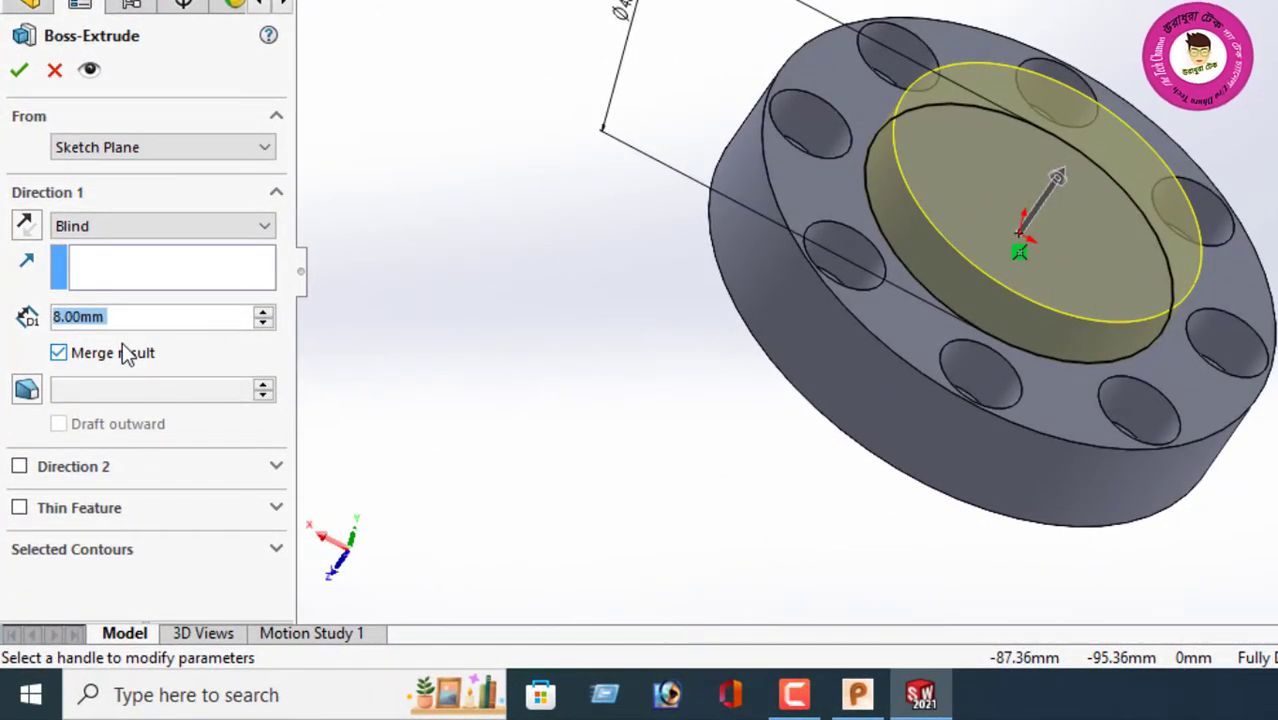
type("20")
key("Return")
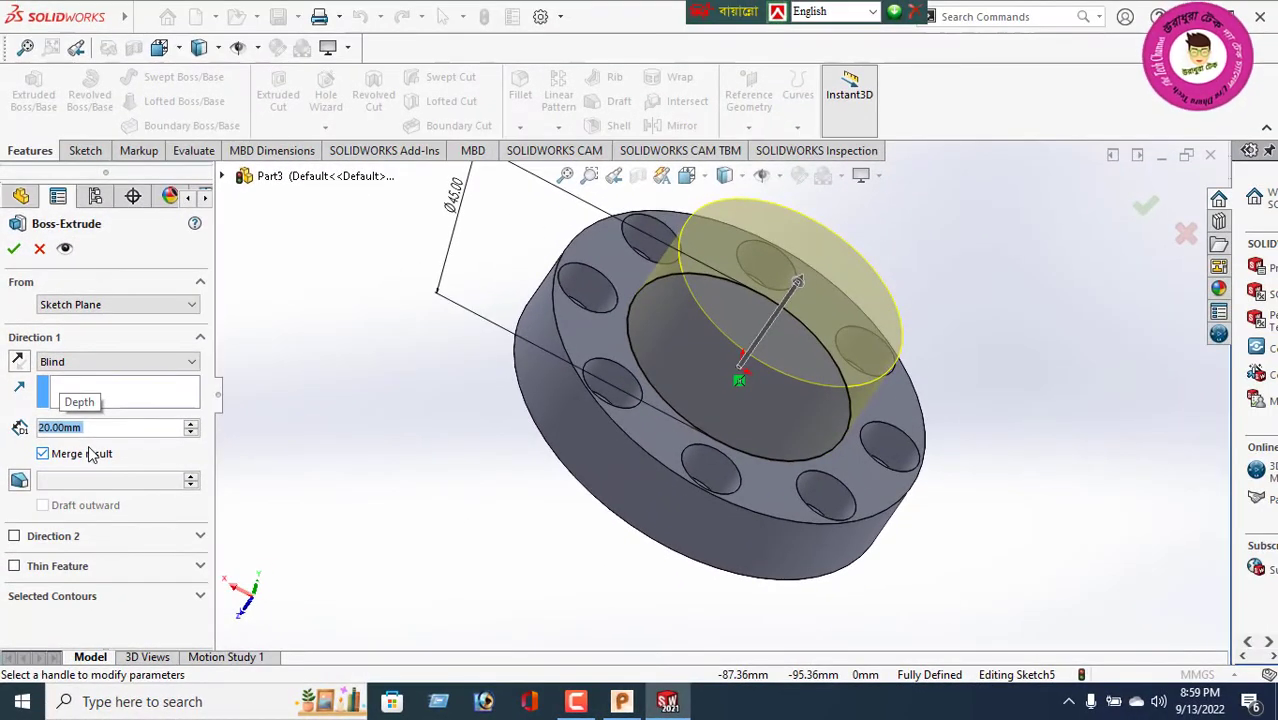
left_click(13, 250)
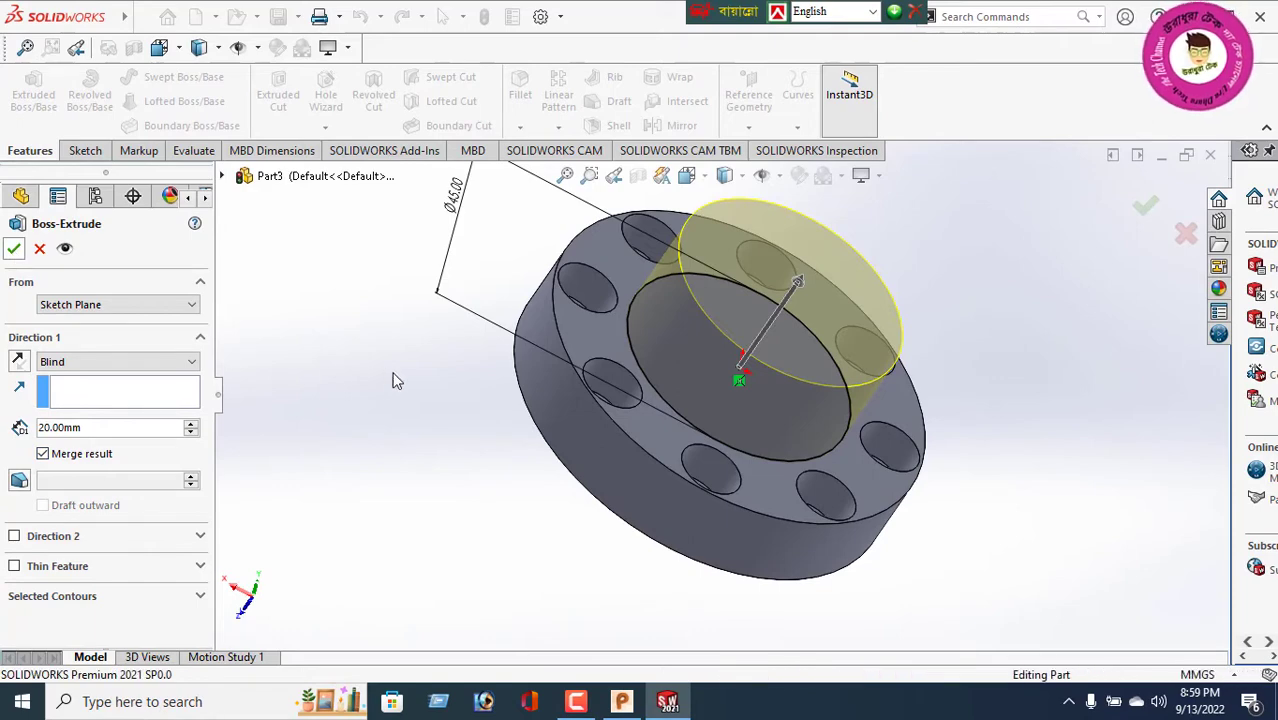
Step: On the central boss's end face viewed normal to the screen, sketch a circle about 24 mm in diameter centred on the origin
scroll(543, 405, "down", 1)
middle_click_drag(543, 405, 565, 434)
scroll(738, 436, "down", 1)
scroll(738, 437, "up", 4)
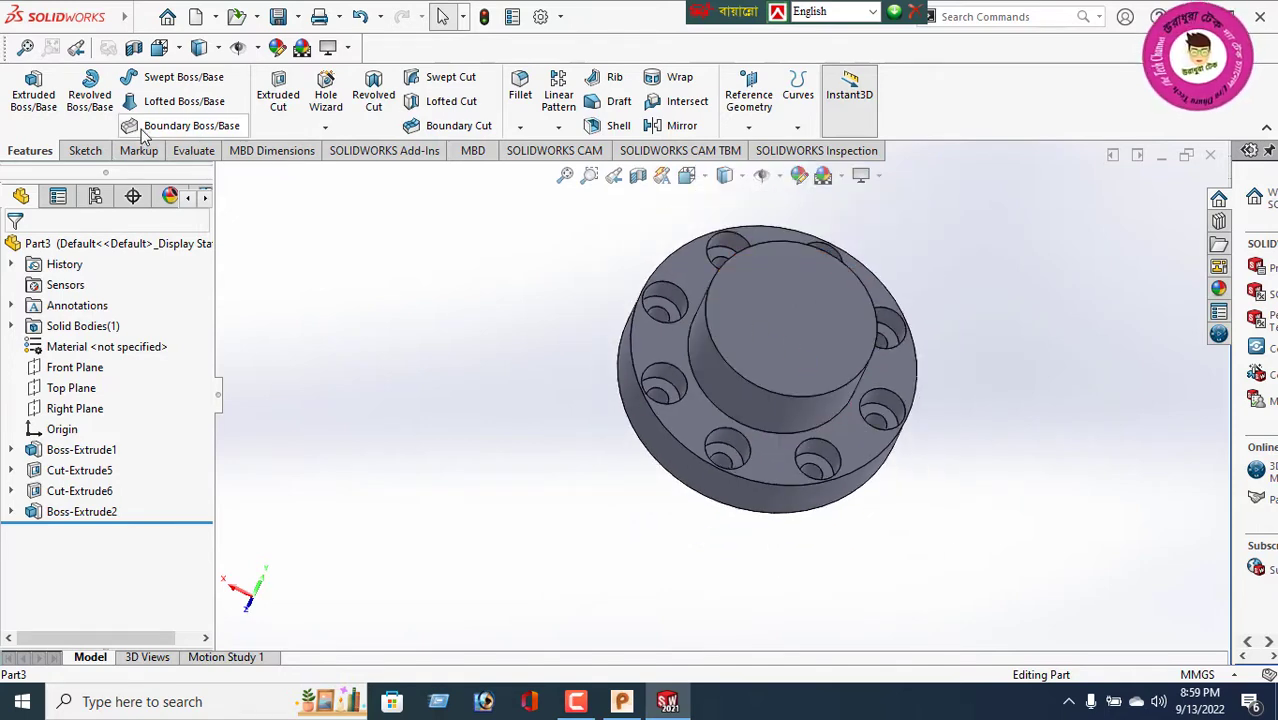
left_click(774, 313)
left_click(944, 257)
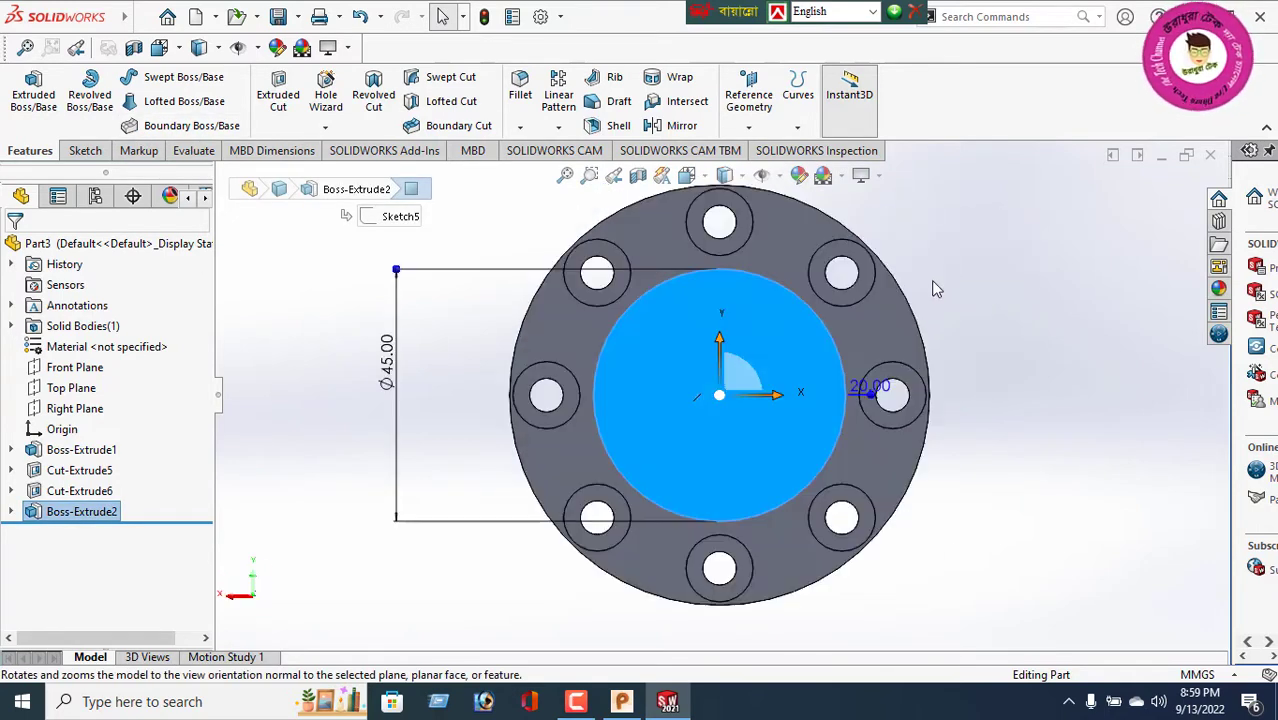
left_click(82, 151)
left_click(160, 79)
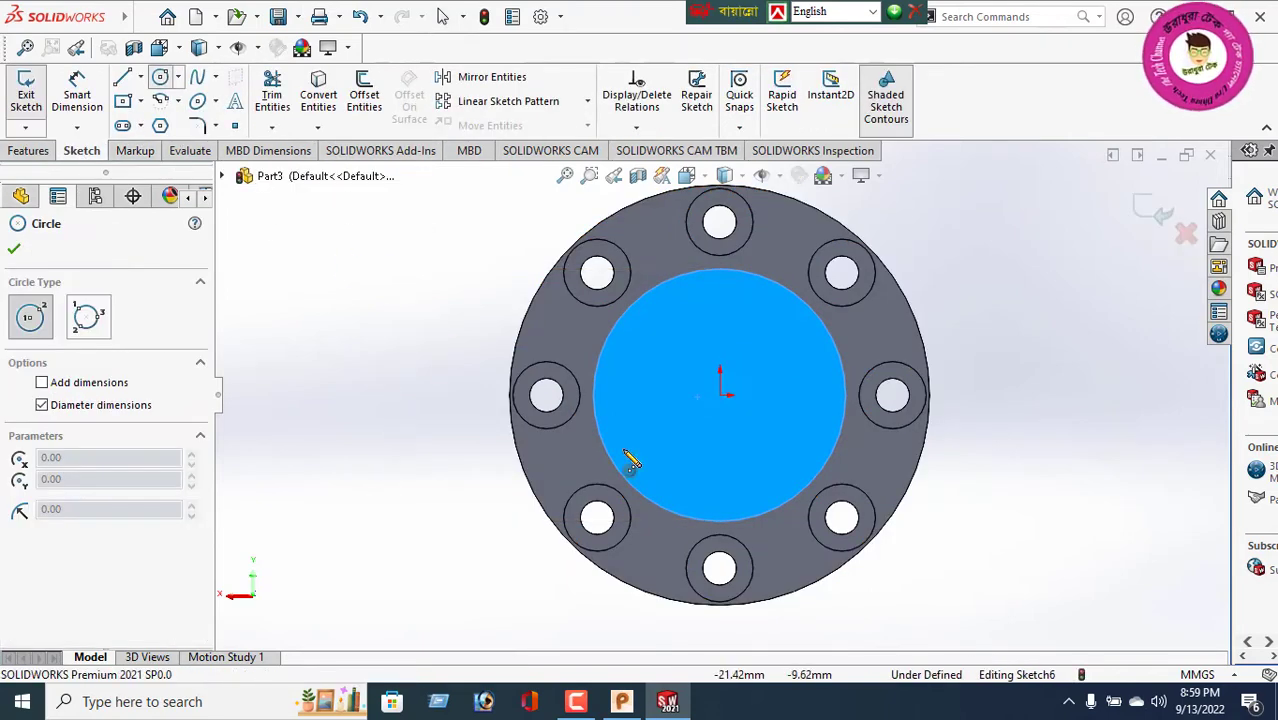
left_click(720, 395)
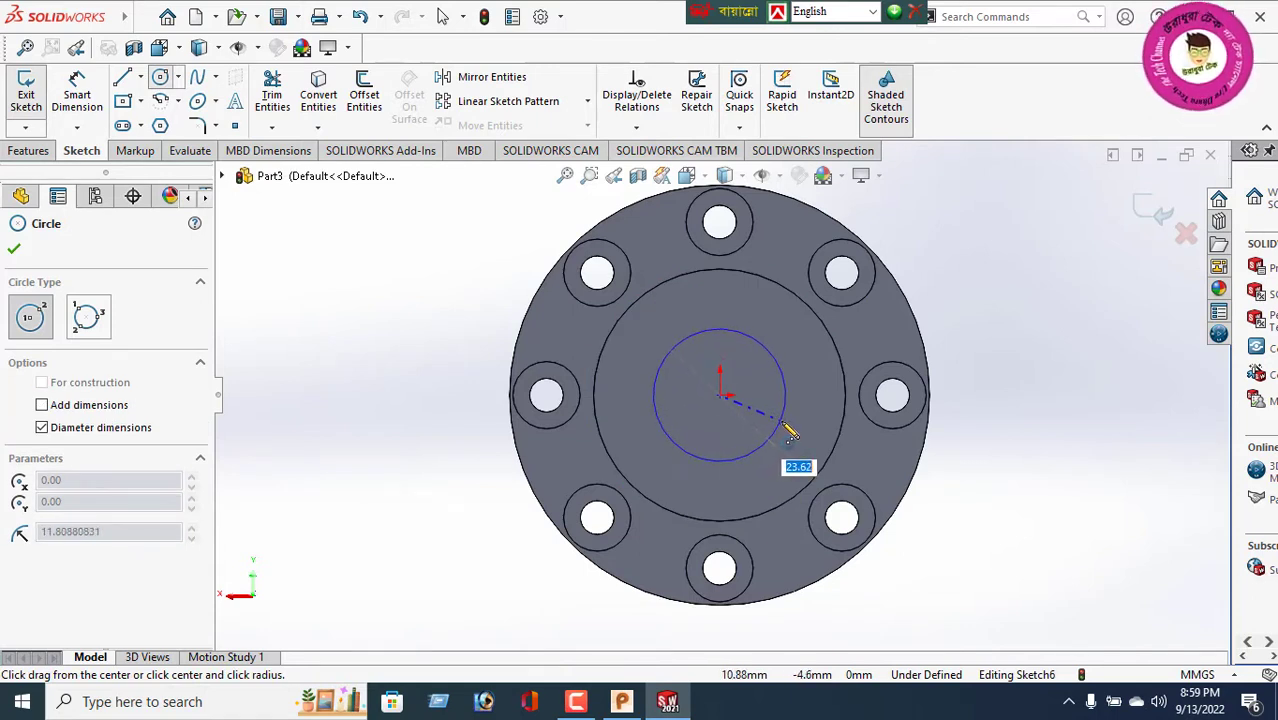
left_click(787, 431)
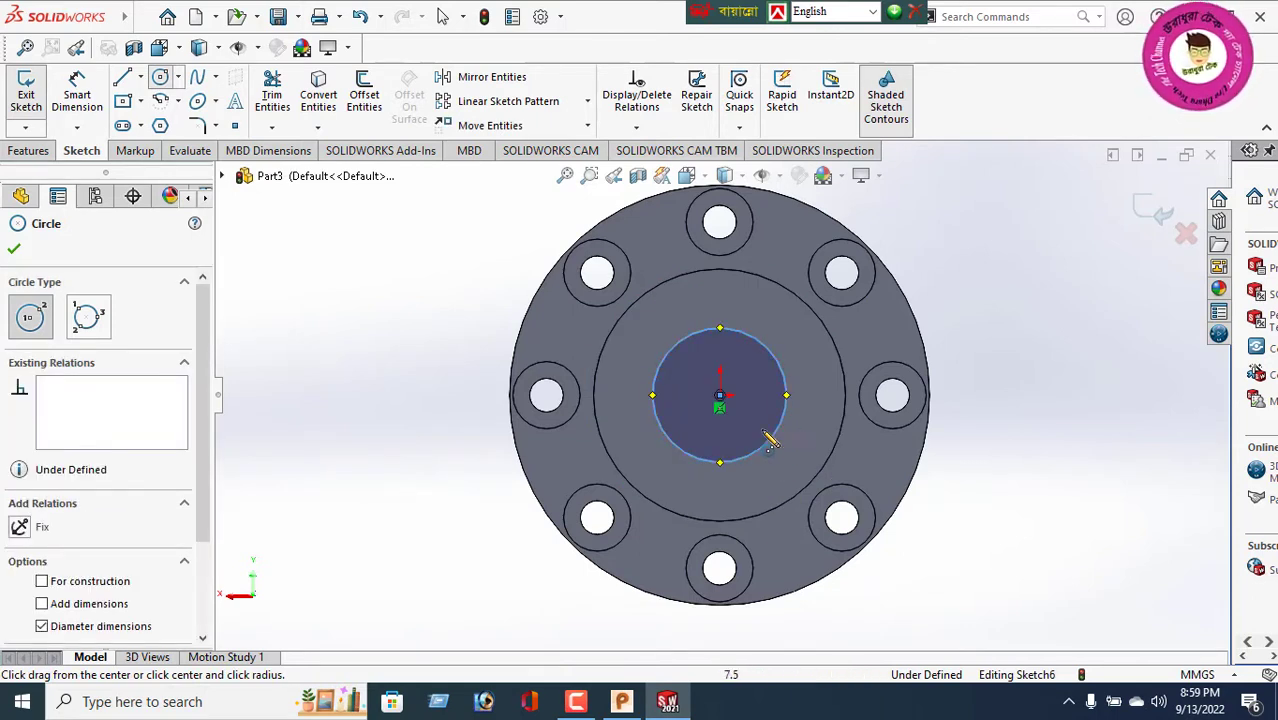
Step: Dimension the diameter of the circle on the boss's end face as 15 mm
left_click(14, 251)
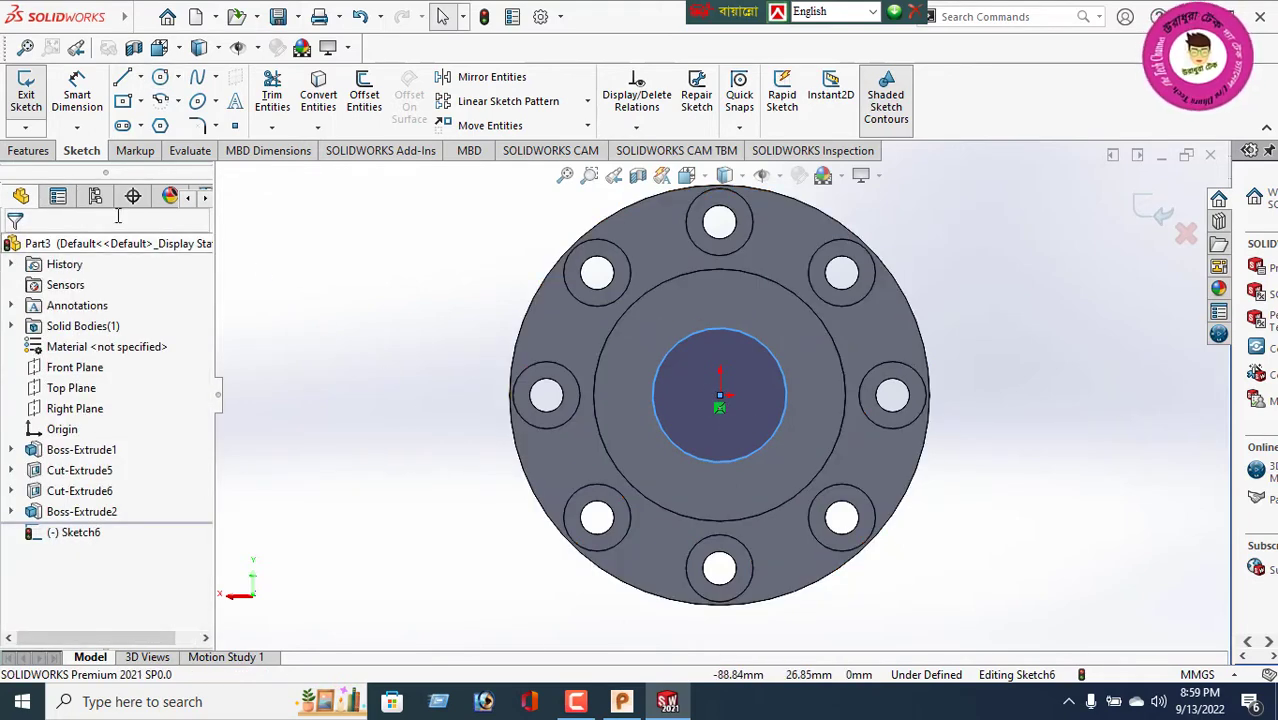
left_click(67, 112)
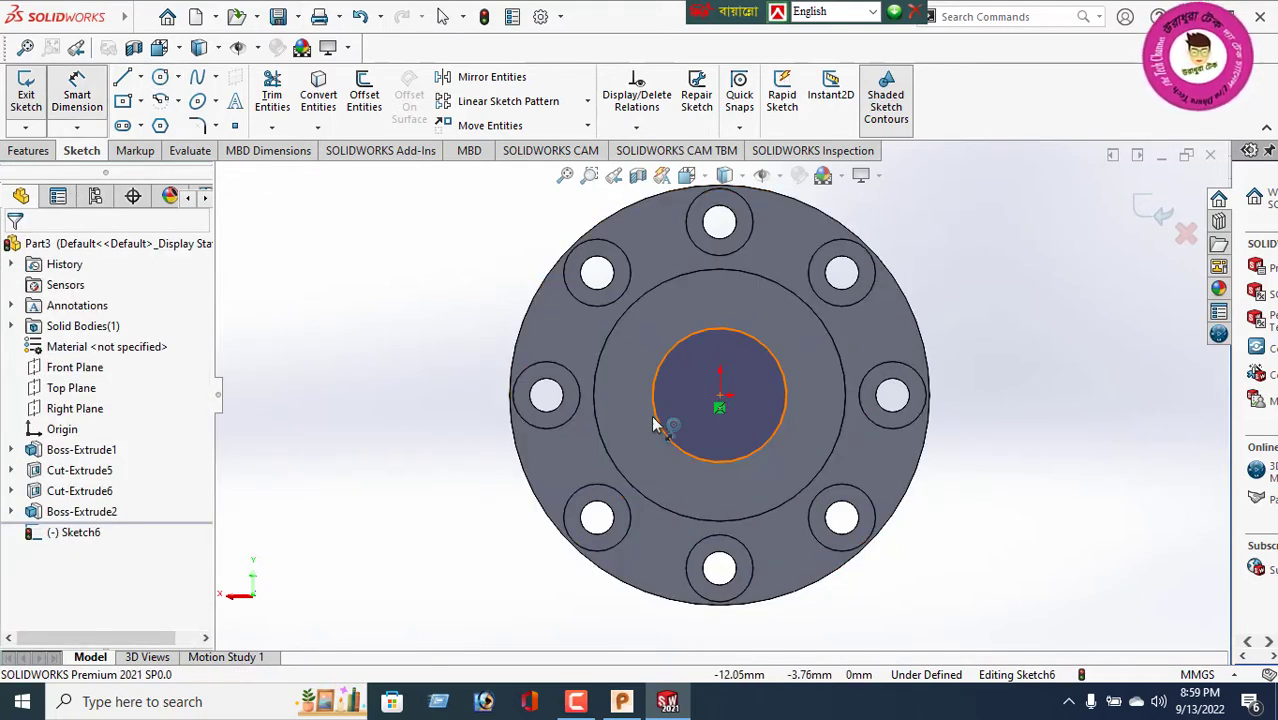
left_click(656, 422)
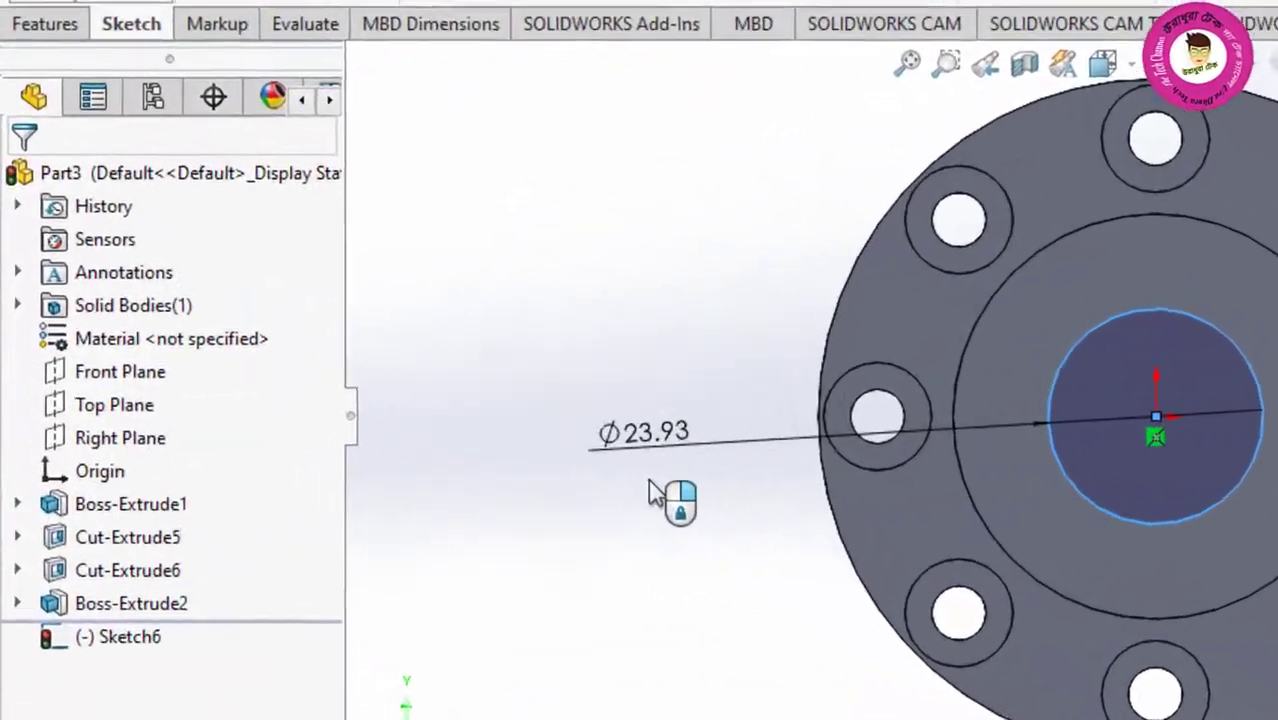
left_click(400, 442)
type("15")
key("Return")
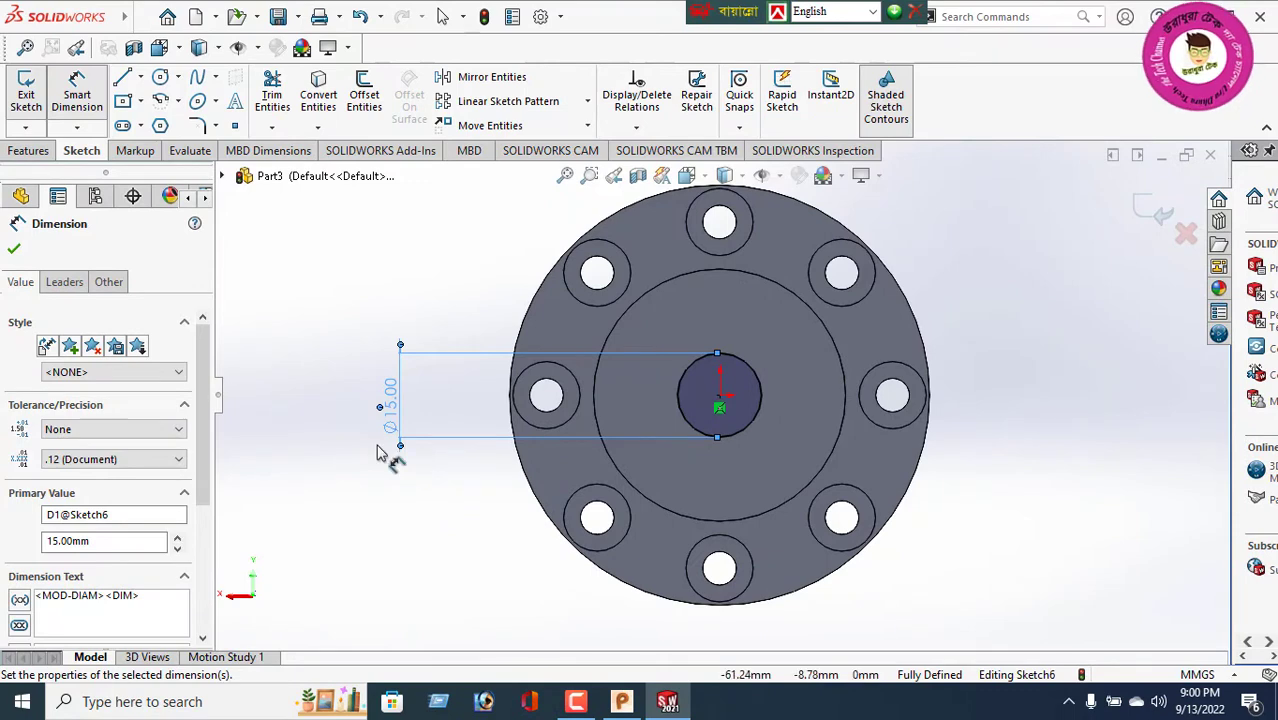
left_click(15, 252)
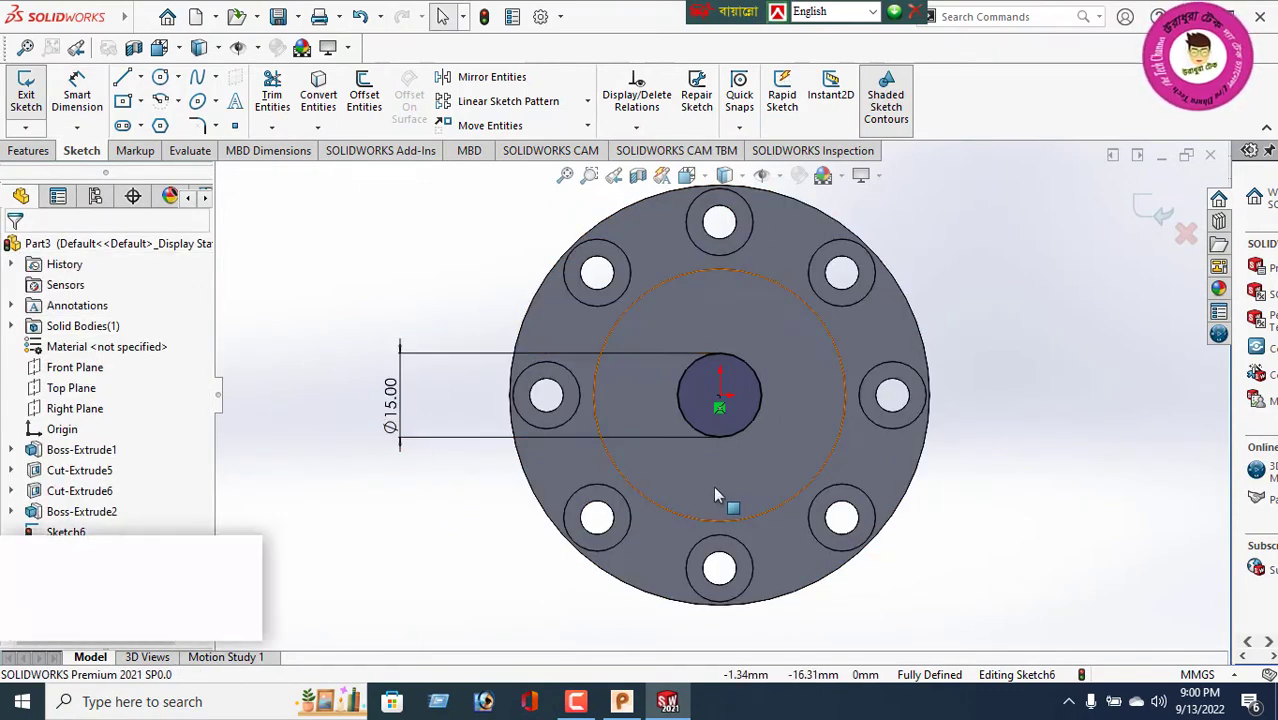
Step: Cut the 15 mm circle Through All to make a central bore through the boss and flange
middle_click_drag(713, 485, 640, 420)
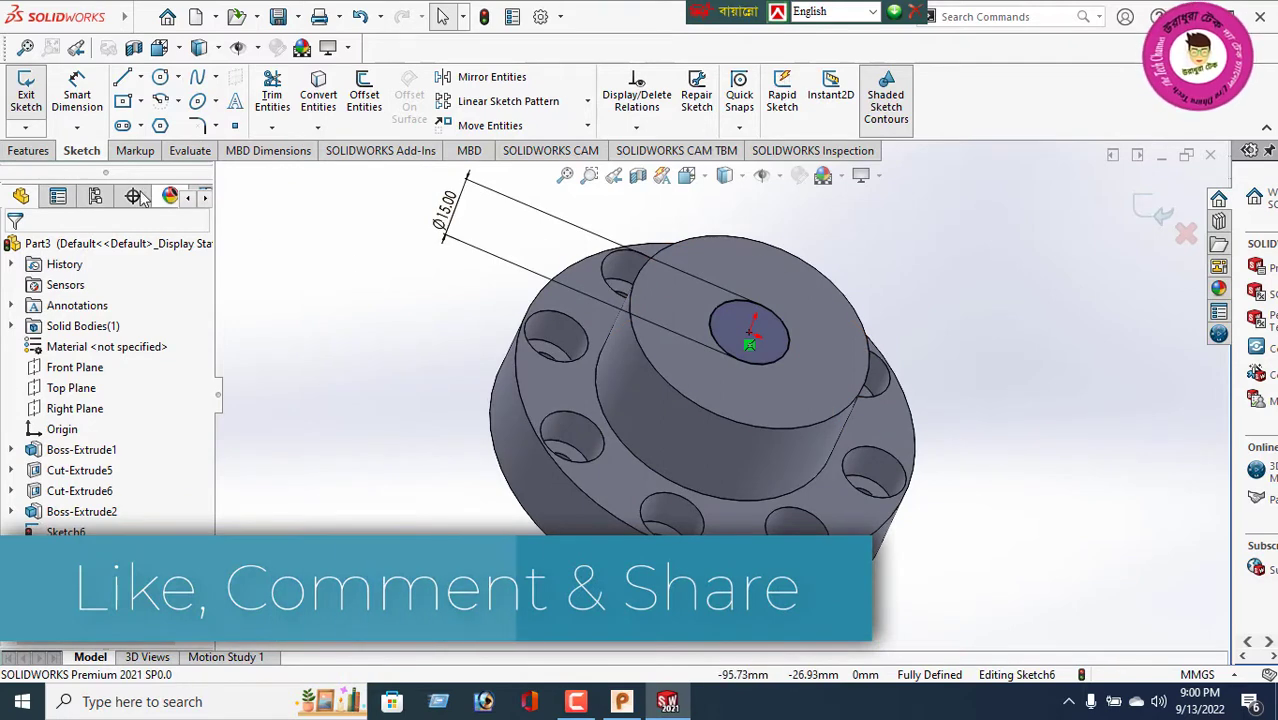
left_click(28, 150)
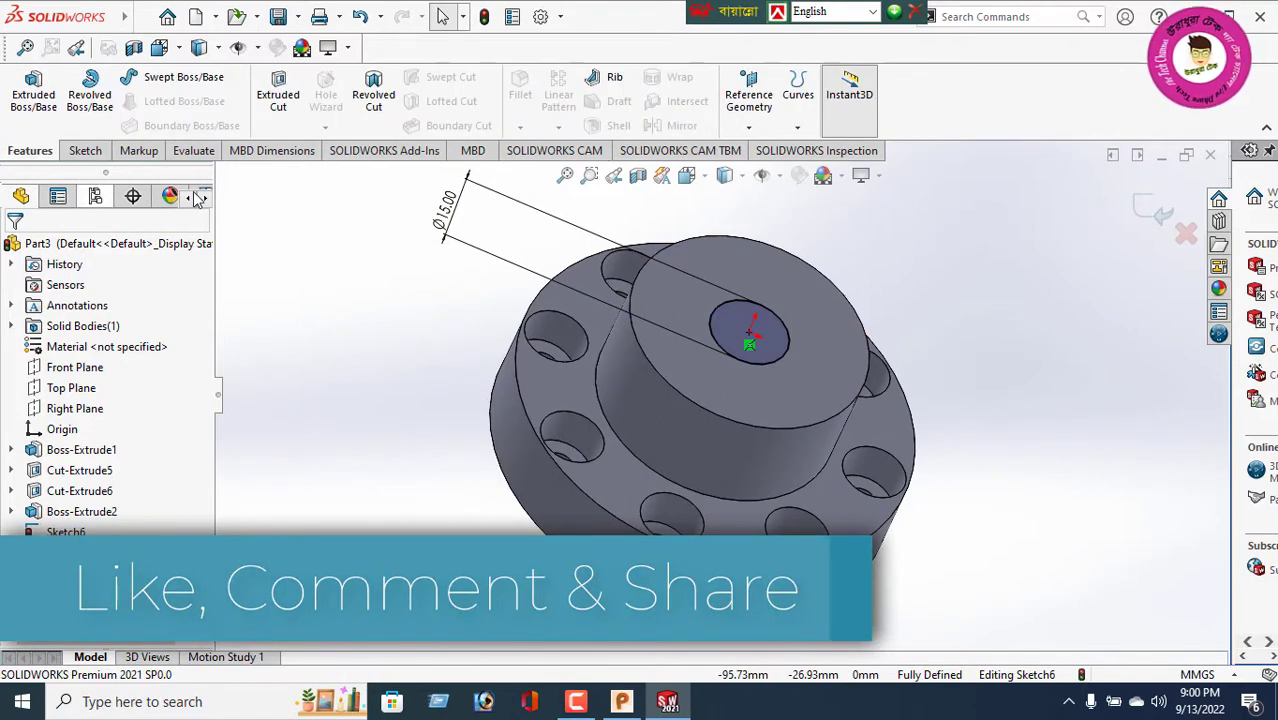
left_click(278, 95)
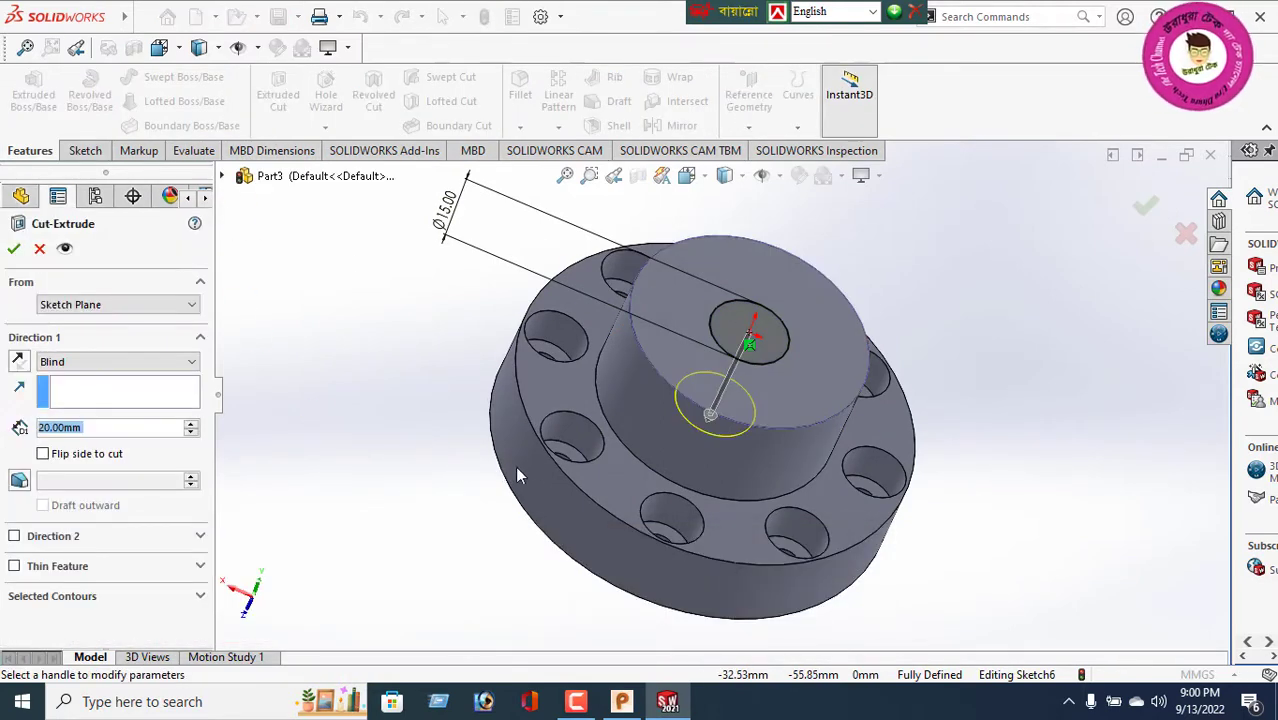
left_click(90, 364)
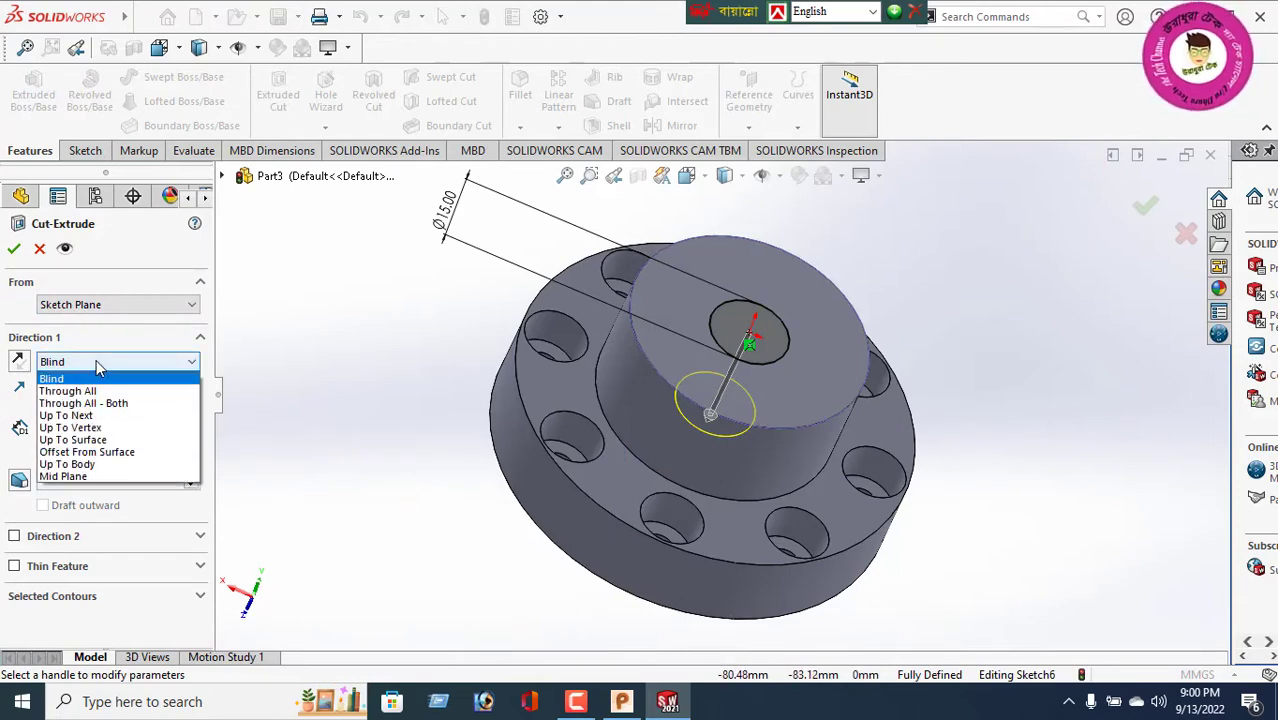
left_click(90, 391)
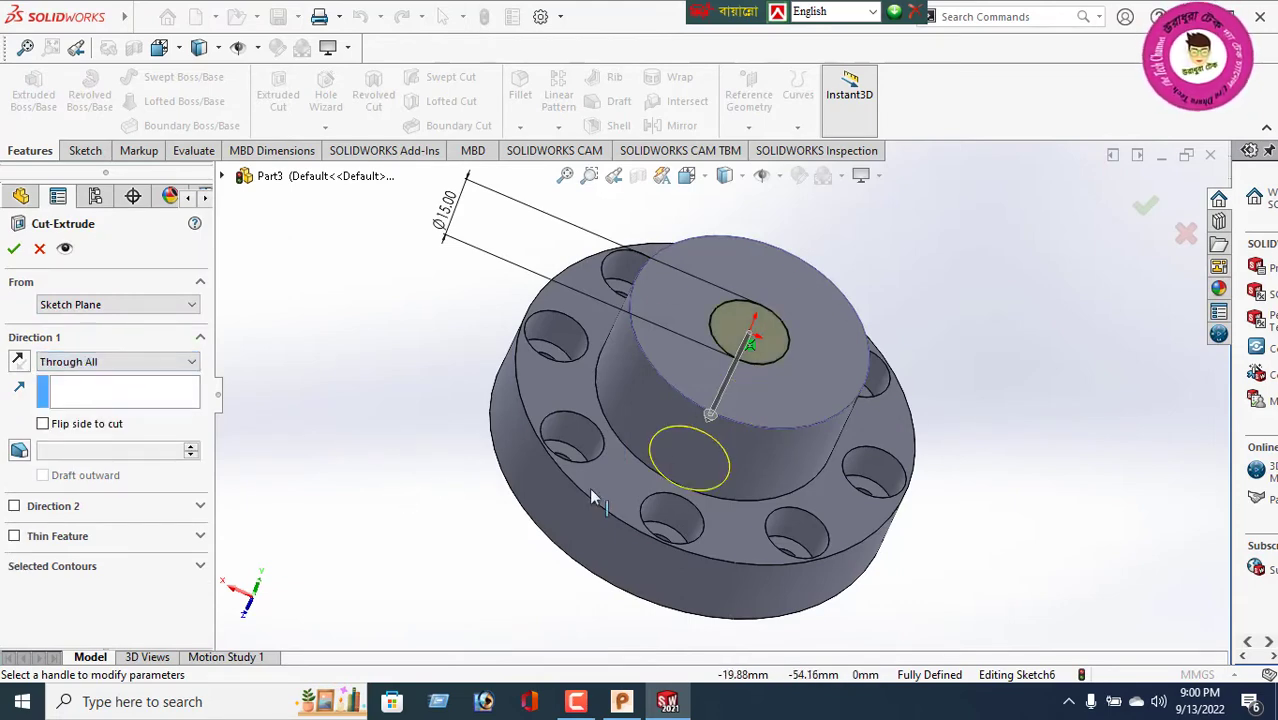
left_click(13, 250)
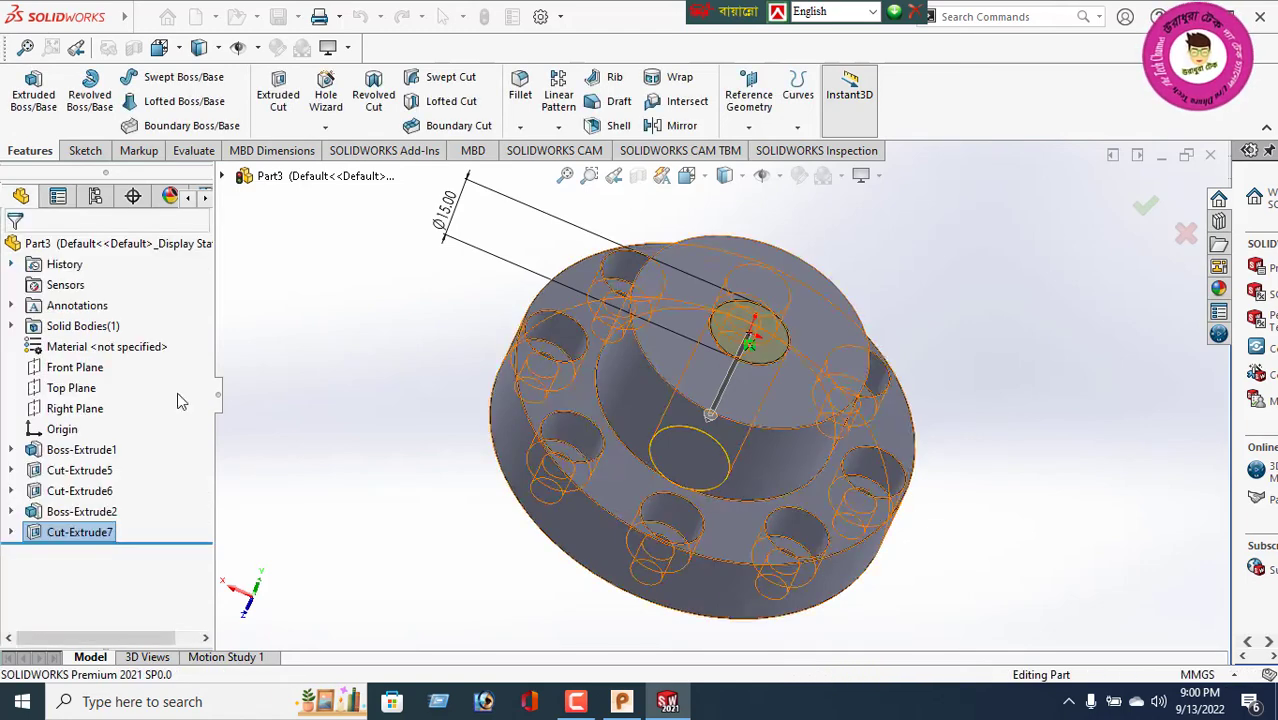
Step: Set up a symmetric fillet with a 2 mm radius on the central bore's edge at the boss's end face
middle_click_drag(672, 395, 655, 477)
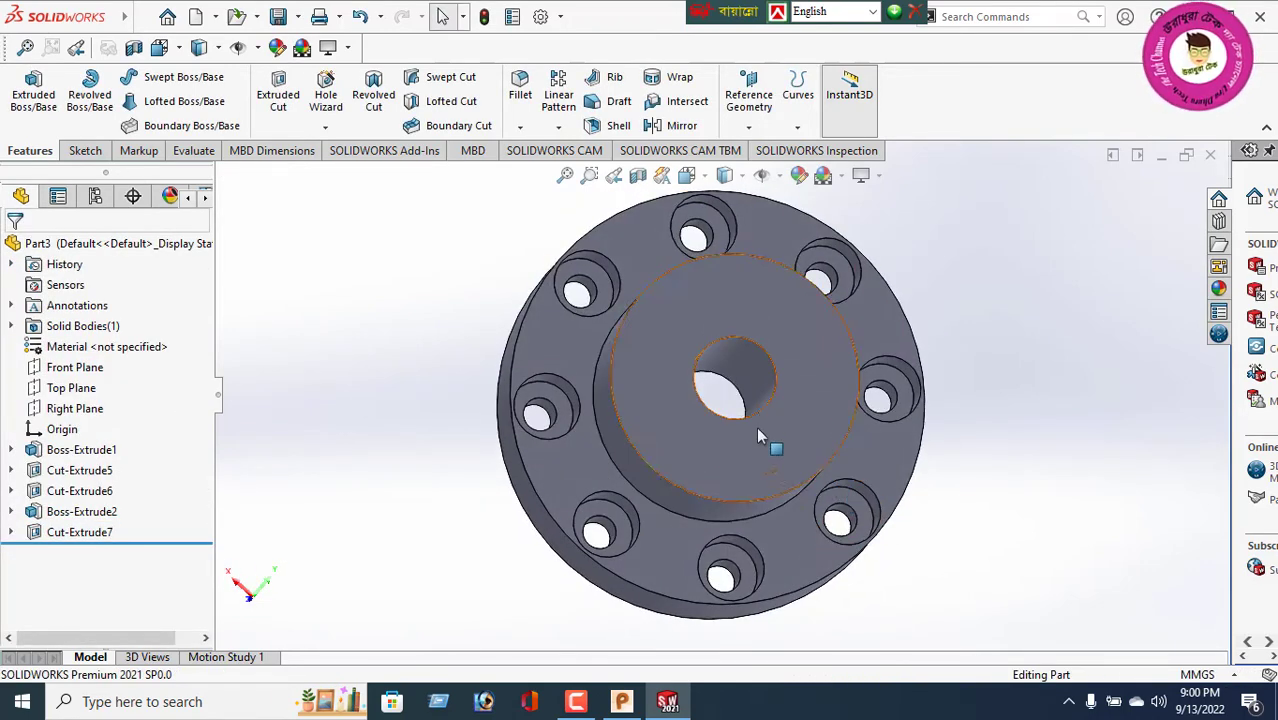
middle_click_drag(800, 448, 770, 399)
scroll(742, 385, "up", 2)
scroll(738, 381, "down", 8)
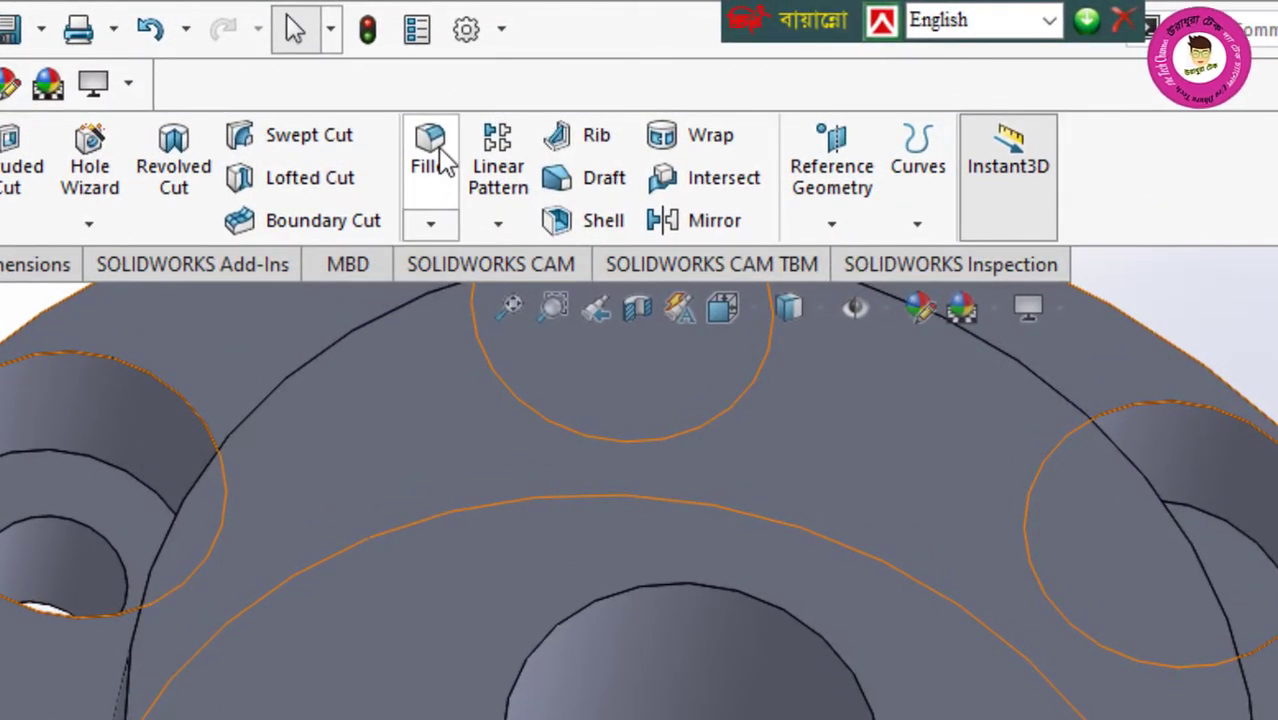
left_click(434, 150)
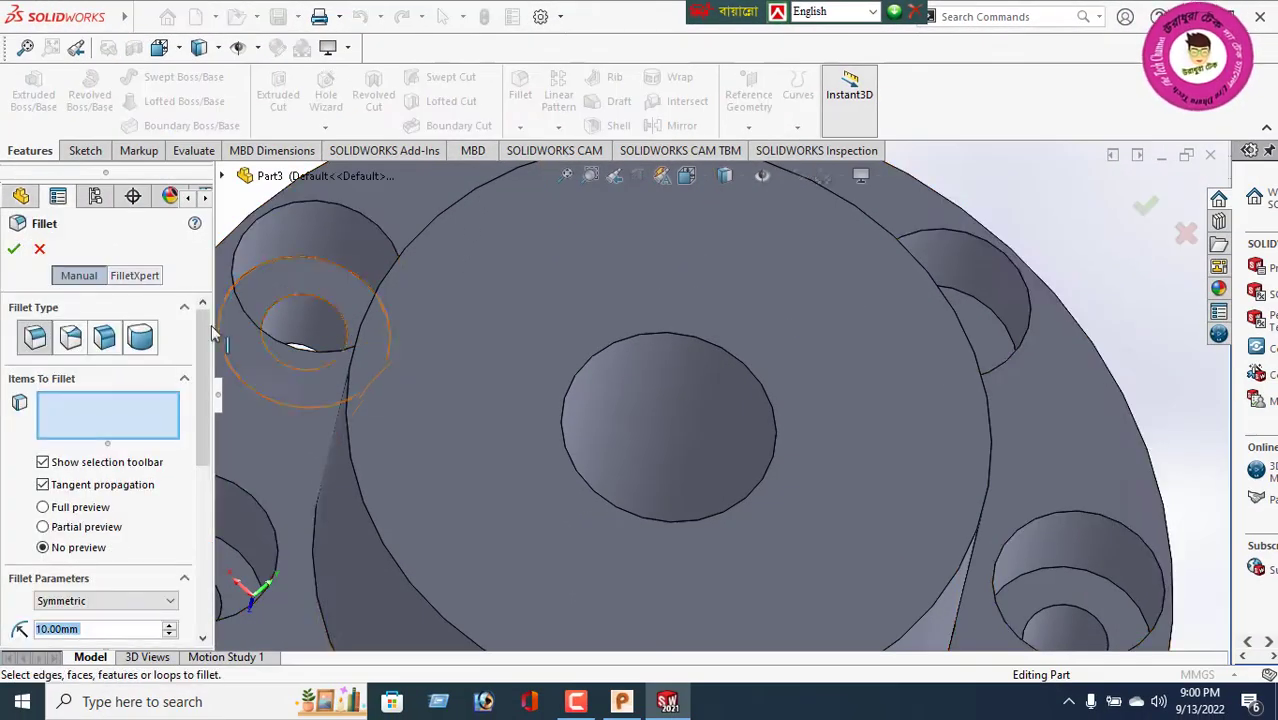
left_click(624, 347)
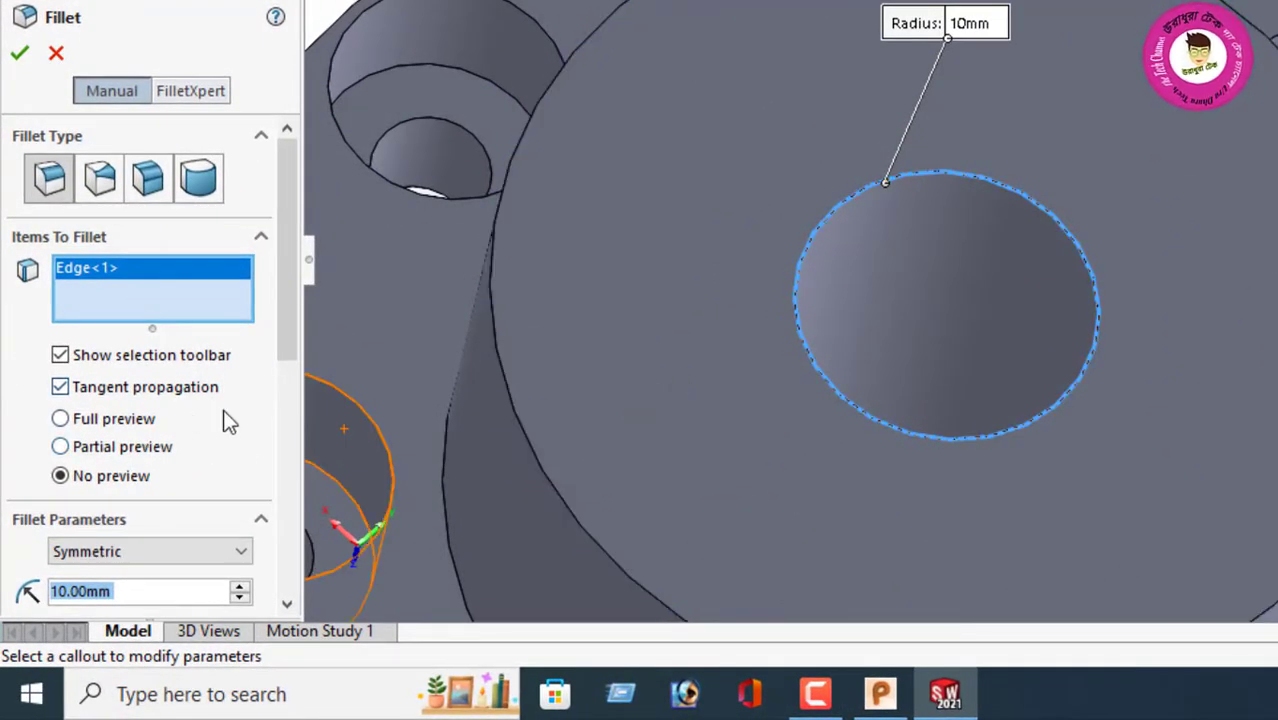
left_click_drag(280, 327, 287, 435)
left_click(136, 343)
left_click(138, 341)
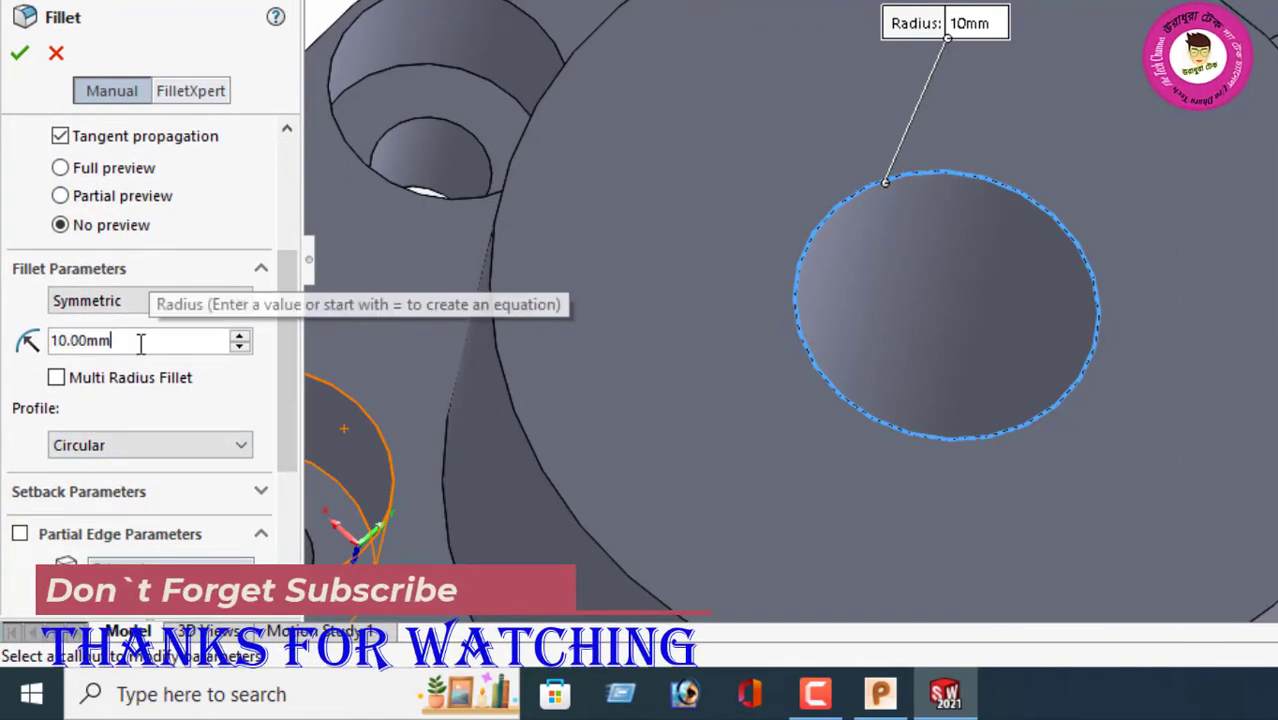
left_click_drag(3, 369, 2, 370)
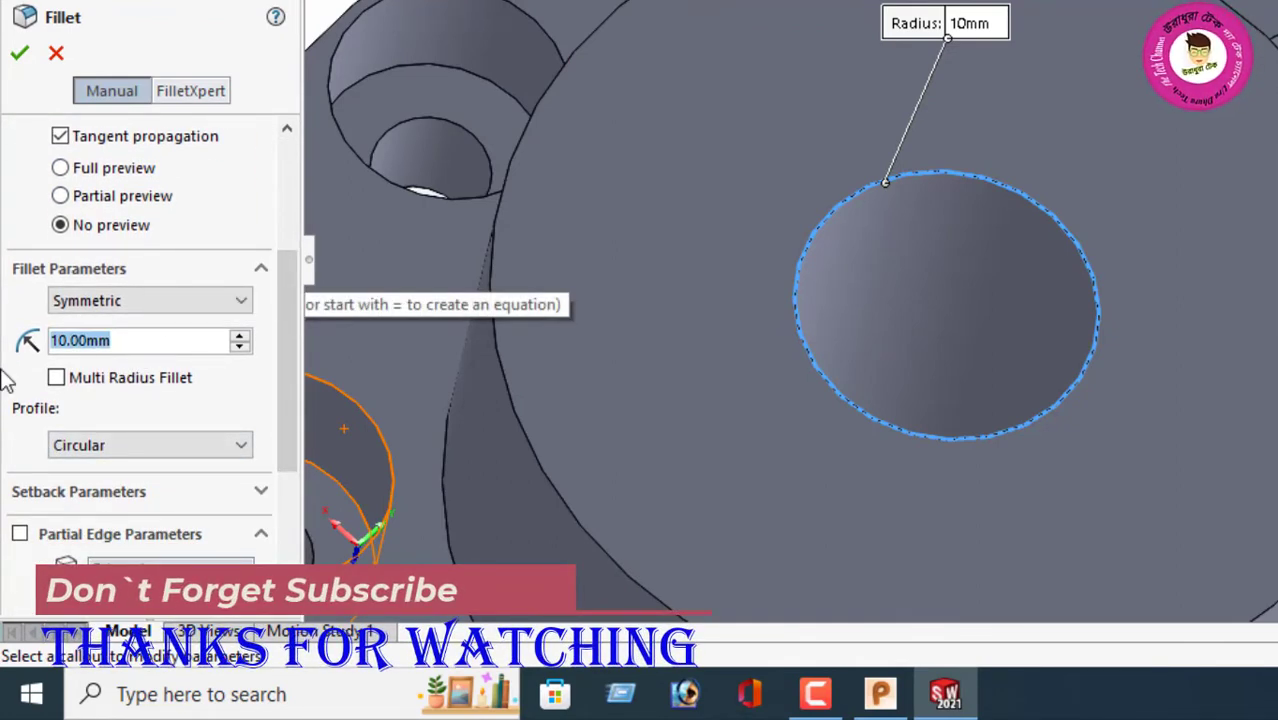
type("2")
key("Return")
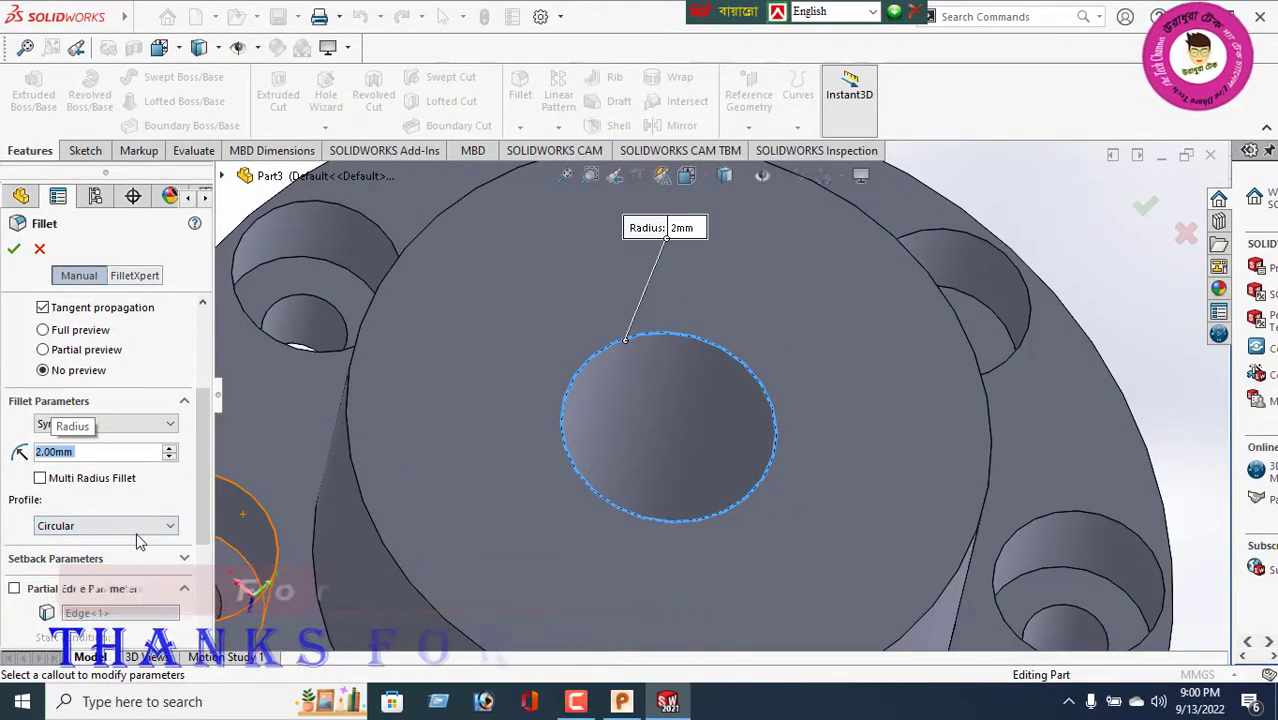
Step: Switch the bore edge fillet's profile to Conic Radius with a 10 mm conic radius and apply the fillet
scroll(135, 533, "down", 2)
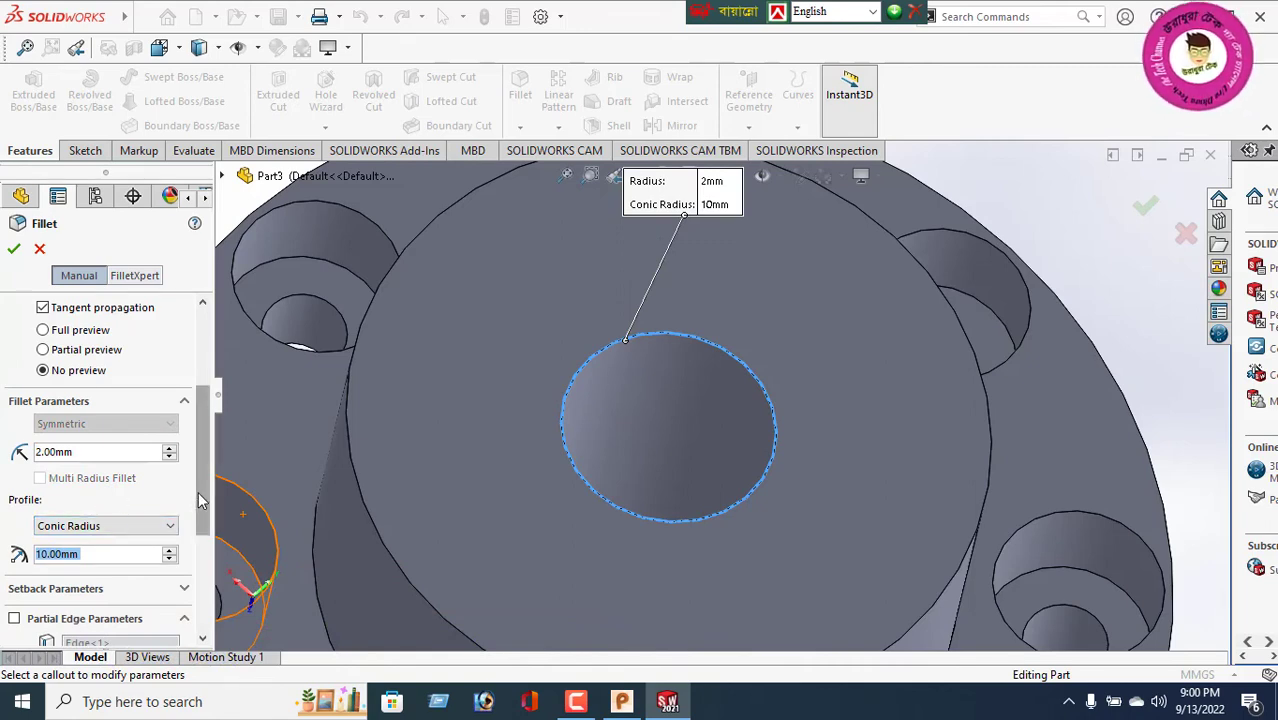
left_click_drag(198, 491, 205, 450)
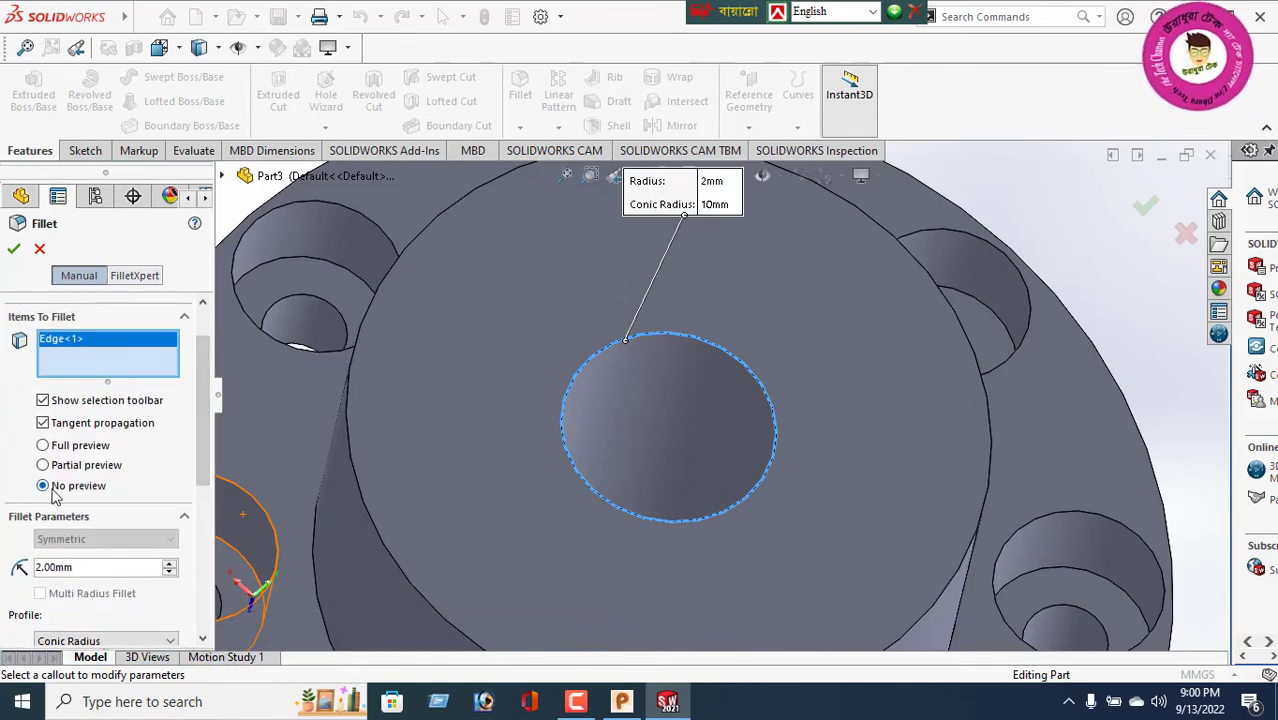
left_click(13, 251)
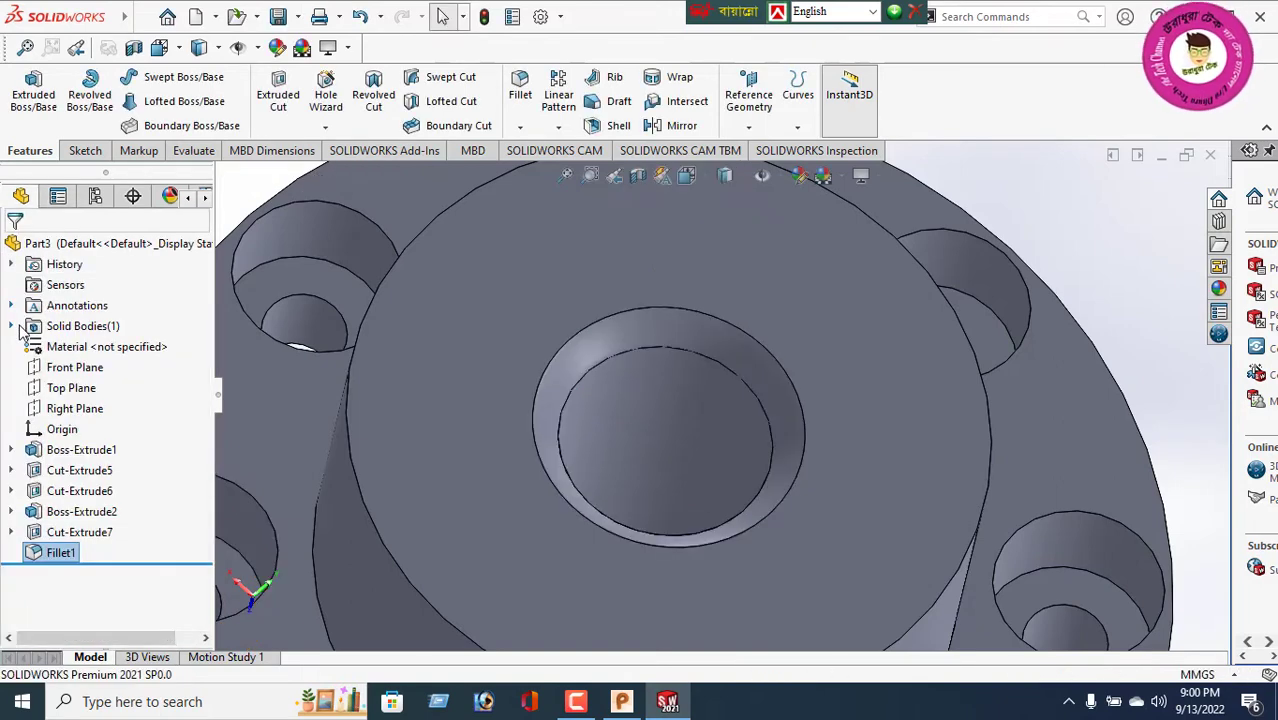
Step: Examine the flange's filleted central bore, boss and ring of counterbored holes up close and from several angles
scroll(571, 503, "up", 5)
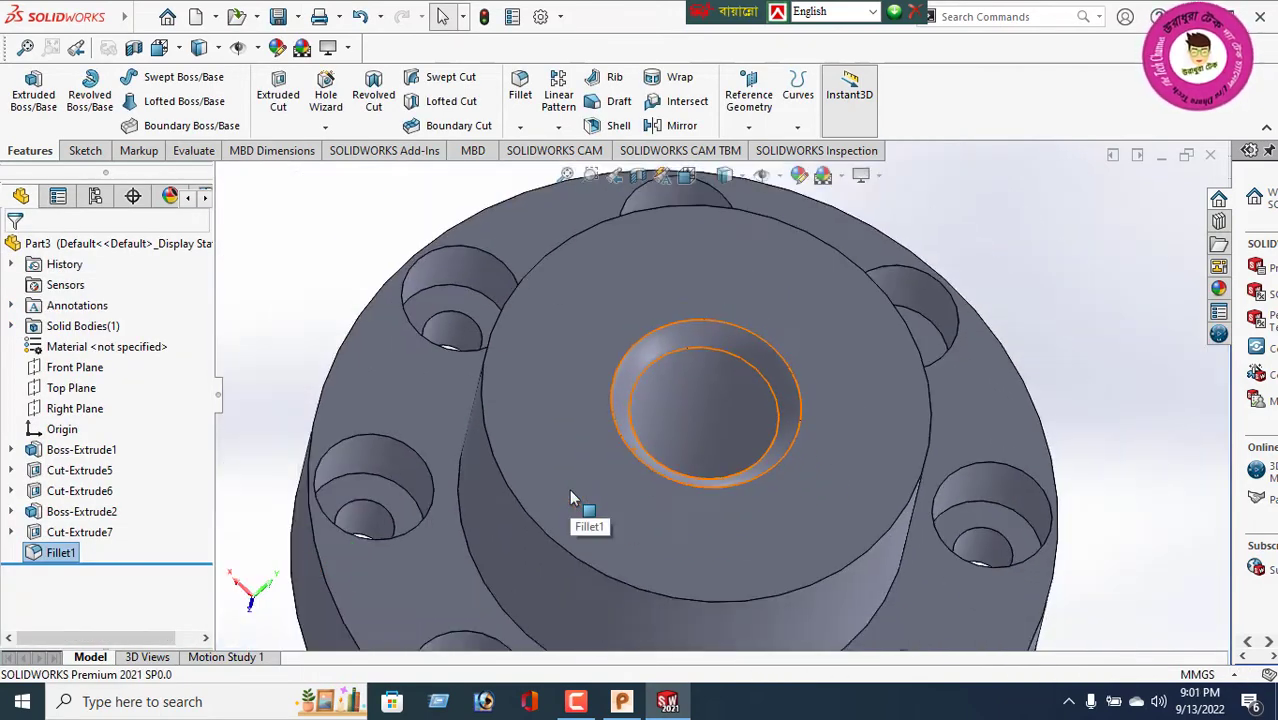
scroll(594, 489, "up", 3)
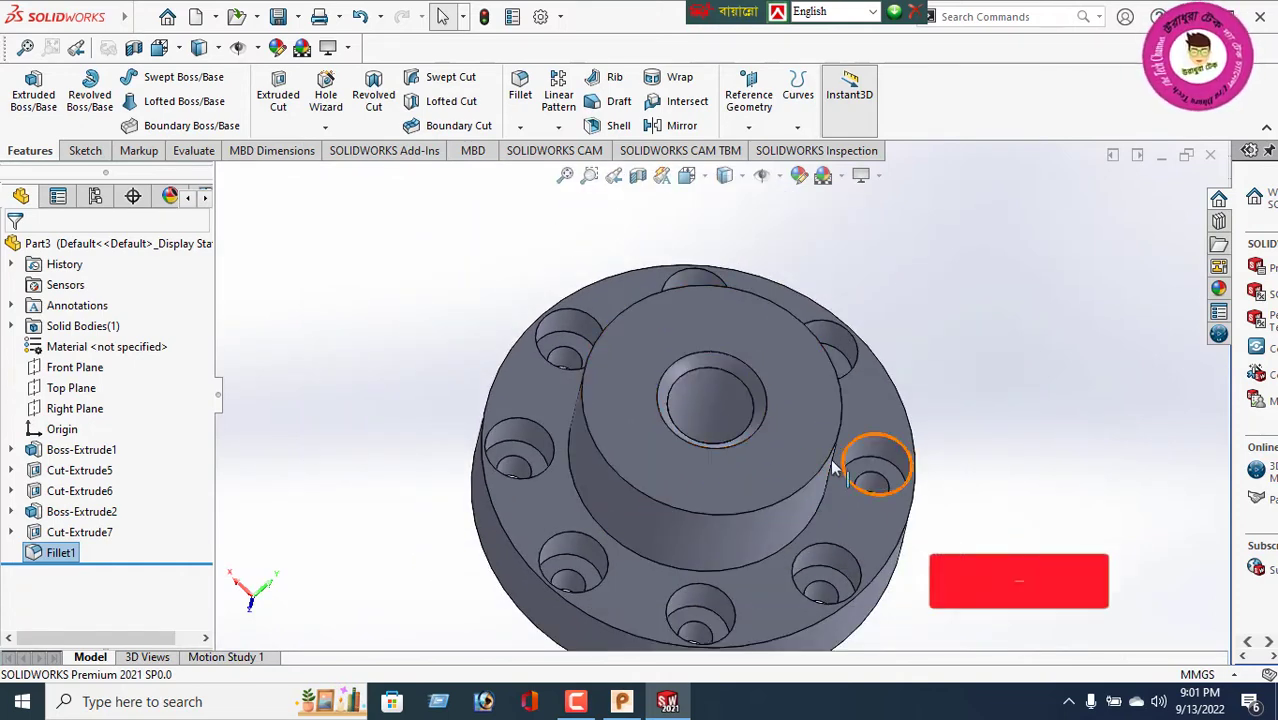
left_click(1031, 367)
middle_click_drag(871, 519, 662, 566)
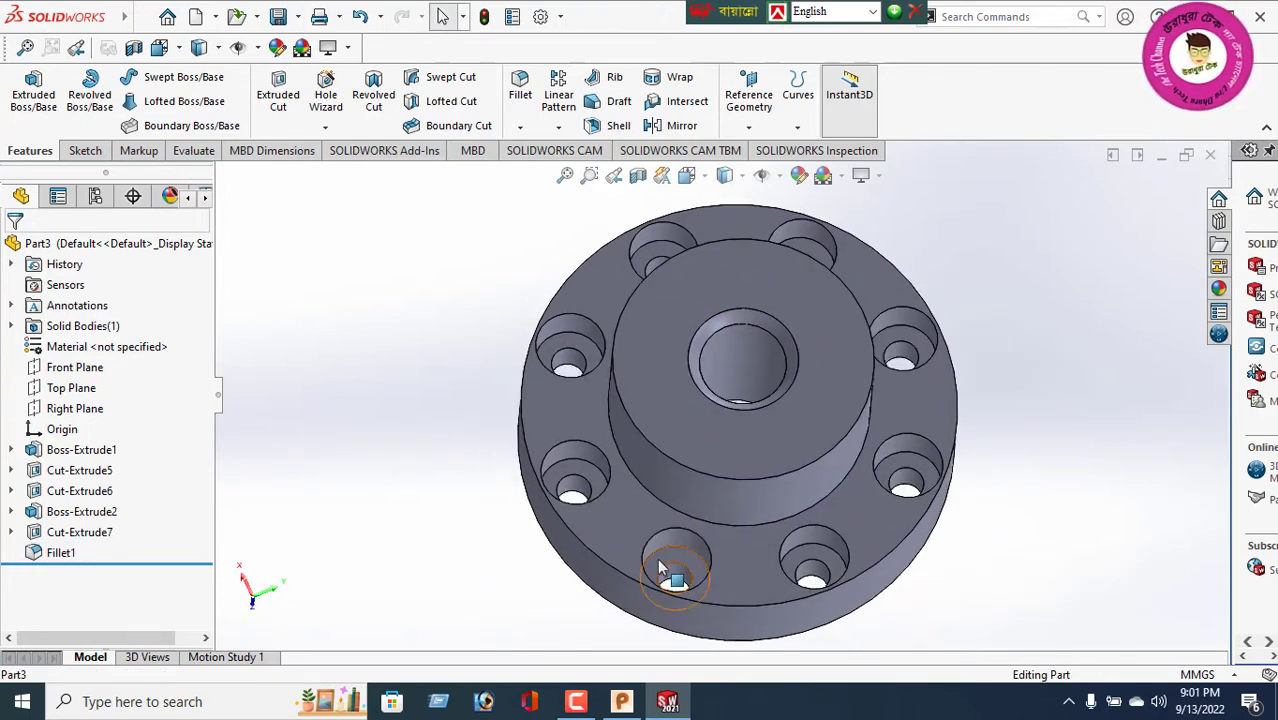
scroll(803, 484, "down", 3)
middle_click_drag(803, 484, 610, 494, "shift")
scroll(779, 498, "down", 2)
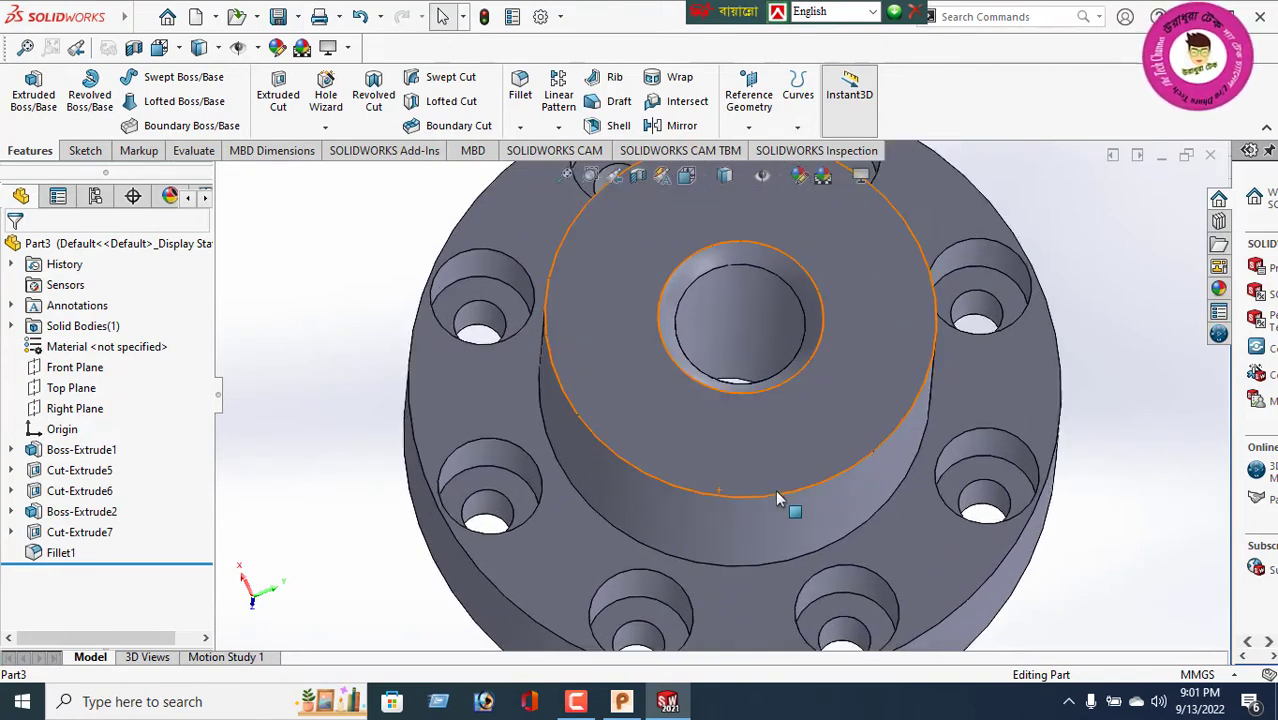
scroll(779, 498, "up", 3)
middle_click_drag(821, 494, 1064, 486, "ctrl")
middle_click_drag(977, 497, 950, 463)
middle_click_drag(960, 520, 970, 531)
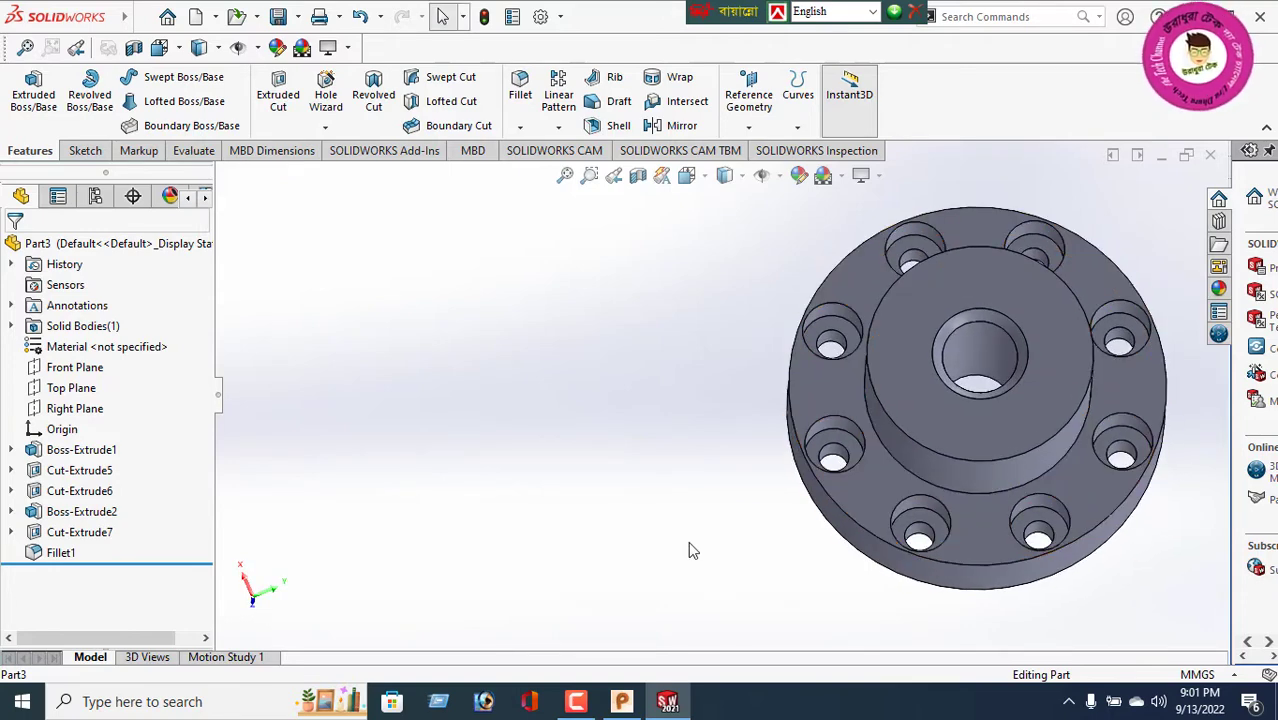